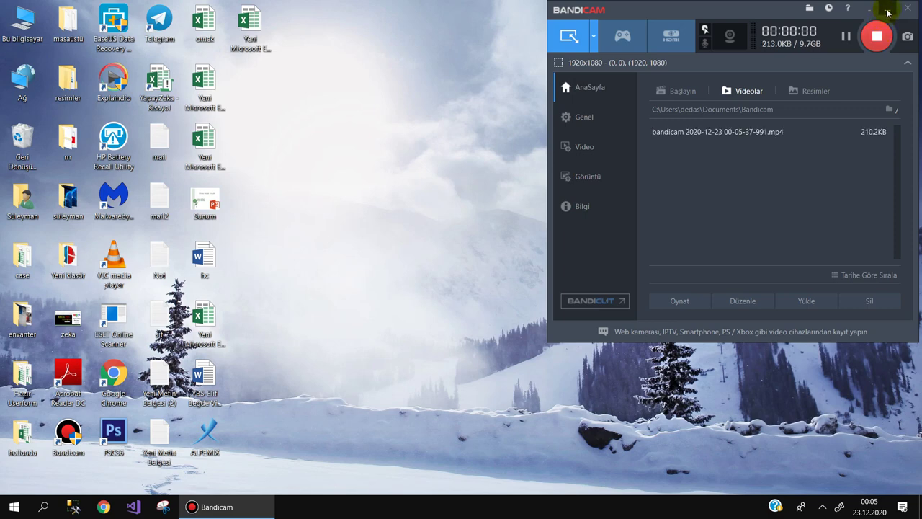
- Start the Bandicam screen recording
left_click(887, 8)
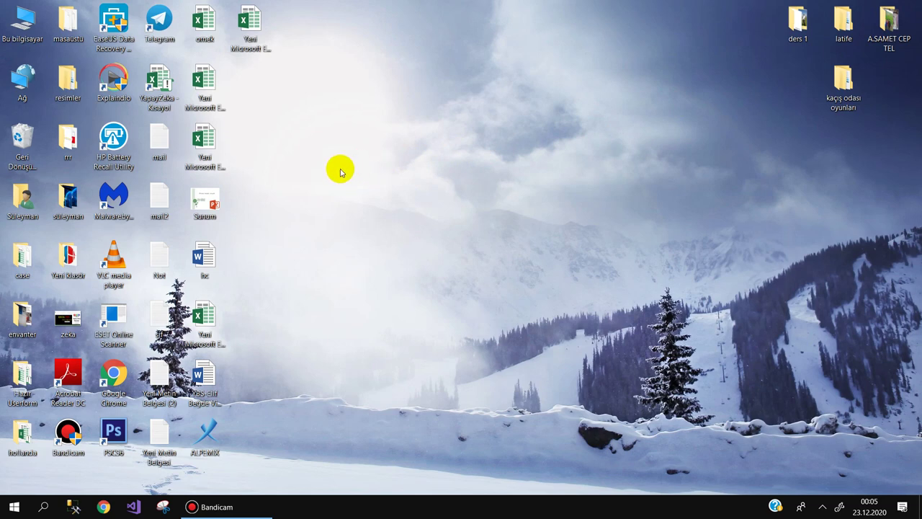
- Create a new desktop folder named ornek
right_click(339, 170)
mouse_move(389, 312)
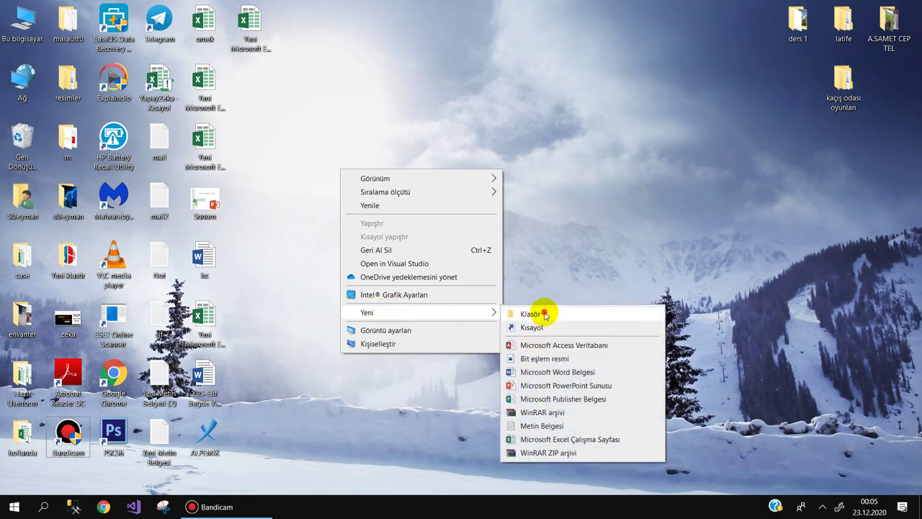
left_click(537, 314)
type("omek")
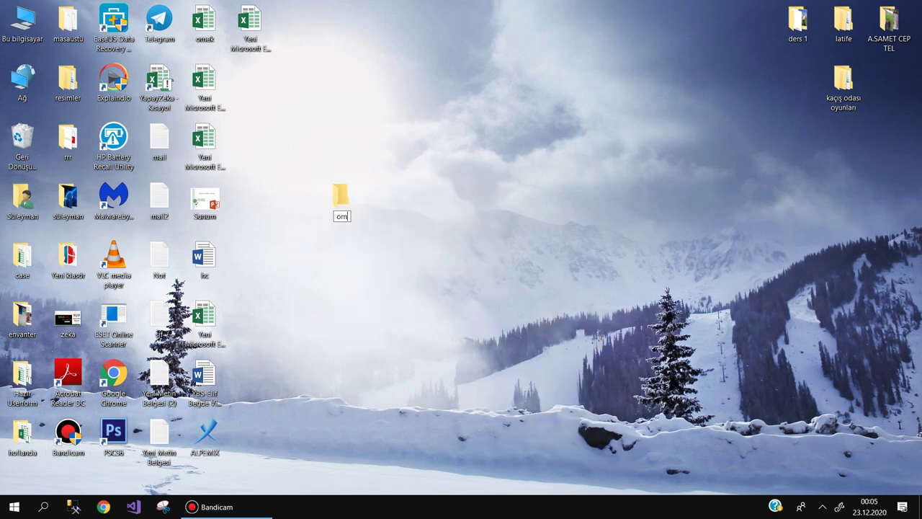
key("Return")
key("Return")
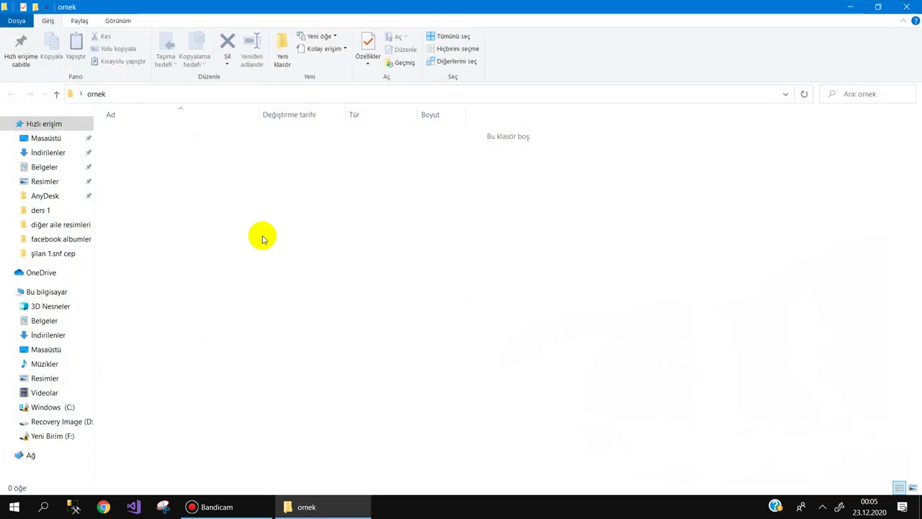
- Inside ornek, create a blank Excel workbook with the default name and open it
right_click(261, 235)
left_click(329, 395)
left_click(477, 379)
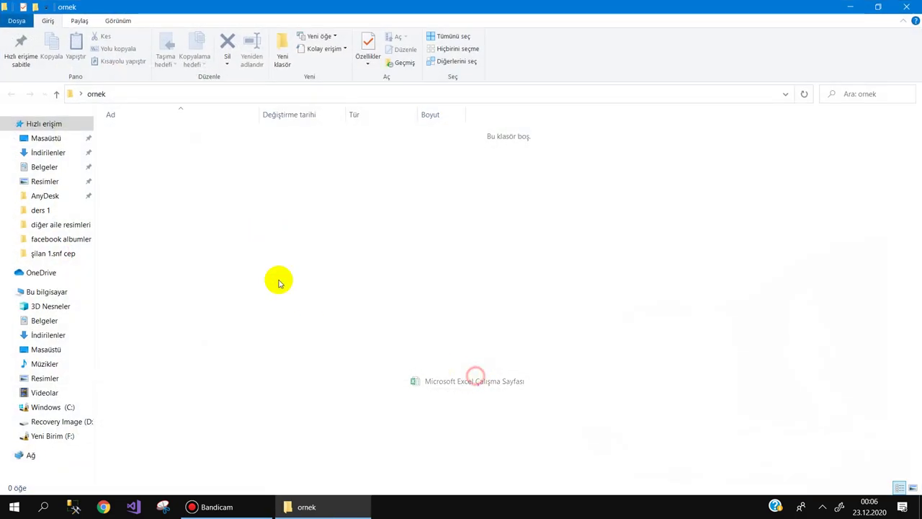
left_click(108, 135)
double_click(108, 135)
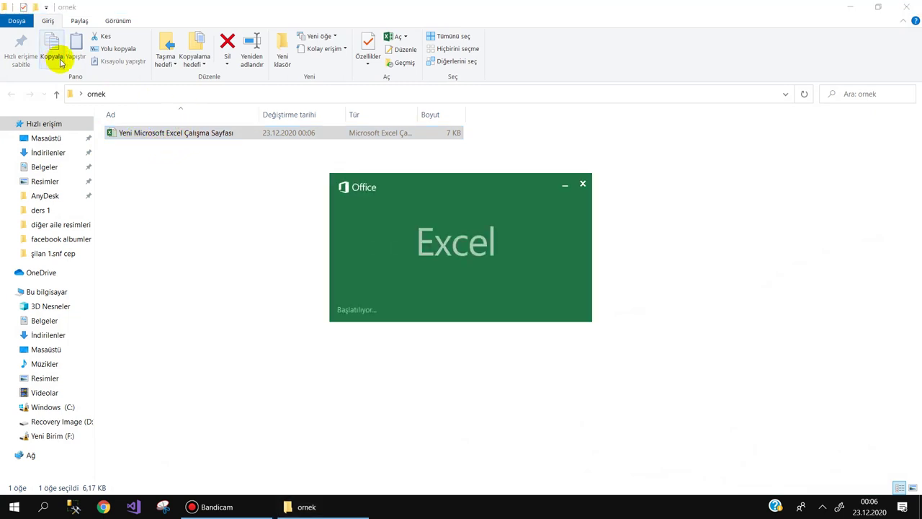
- Save the workbook to the ornek folder as Tahmin in Excel Binary Workbook format
left_click(14, 21)
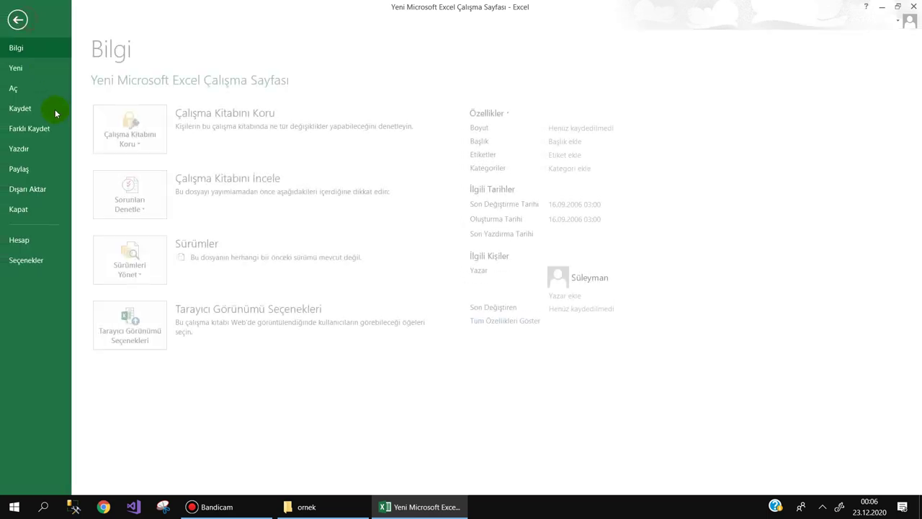
left_click(41, 128)
left_click(316, 124)
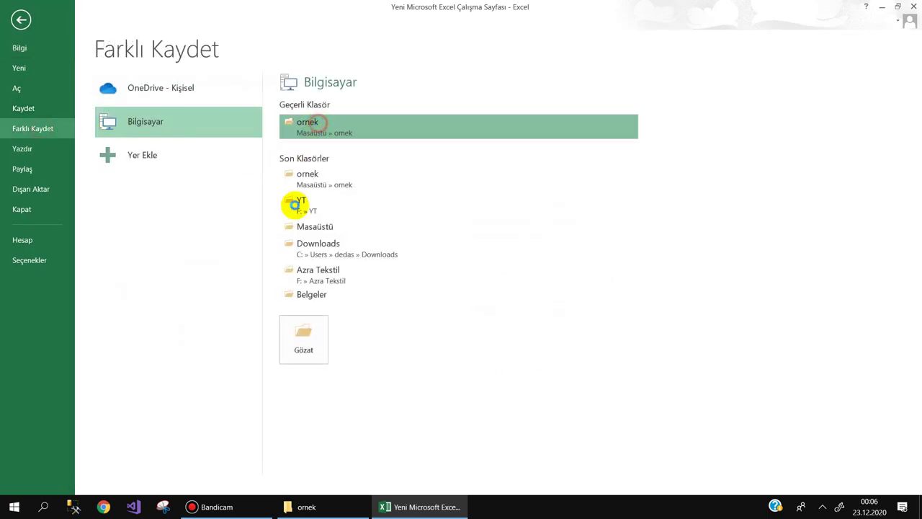
left_click(115, 217)
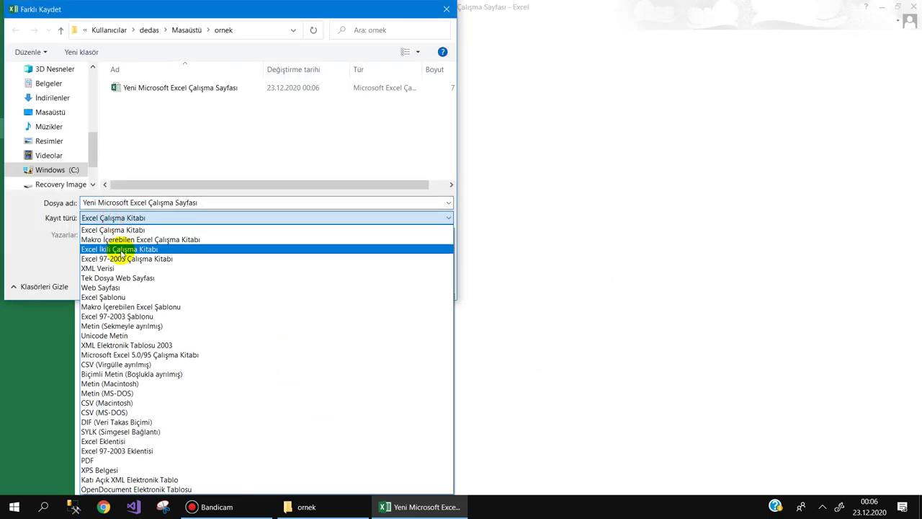
left_click(119, 249)
left_click(233, 201)
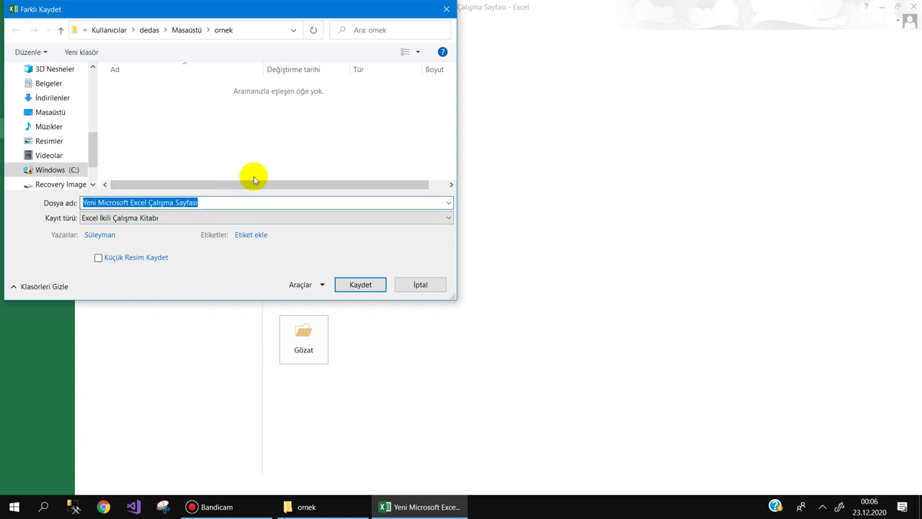
type("Tahmin")
key("Return")
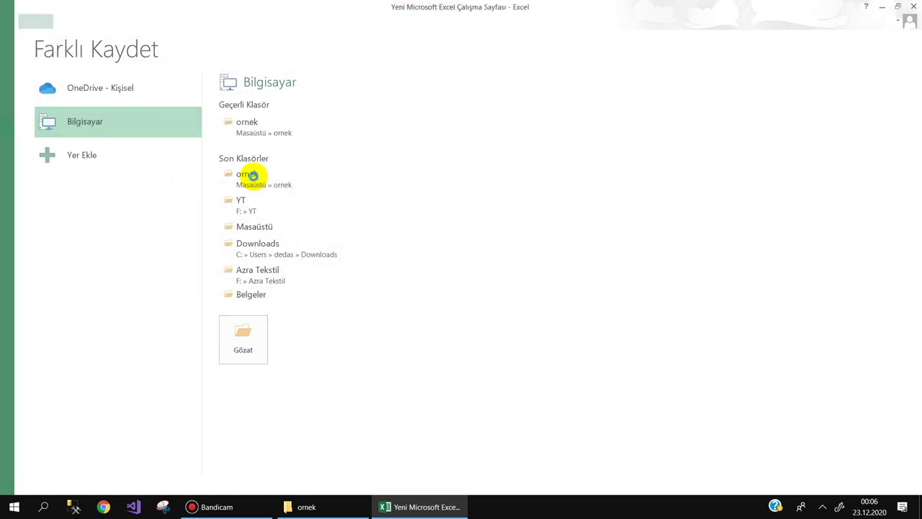
left_click(102, 160)
- Widen all columns and enter headings Ç.D.SAATİ in A1 and A.PUAN in B1
left_click(10, 116)
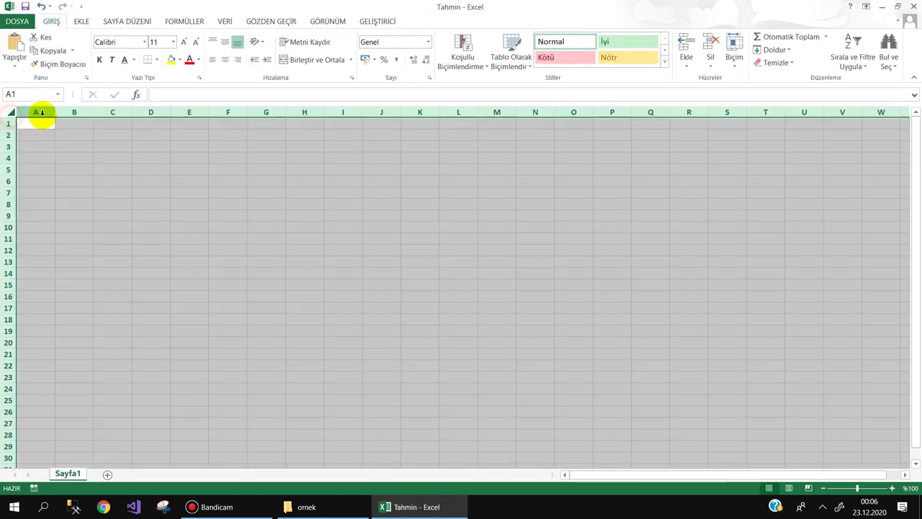
mouse_move(55, 113)
left_mouse_down()
mouse_move(76, 112)
mouse_move(164, 170)
left_mouse_up()
left_click(75, 127)
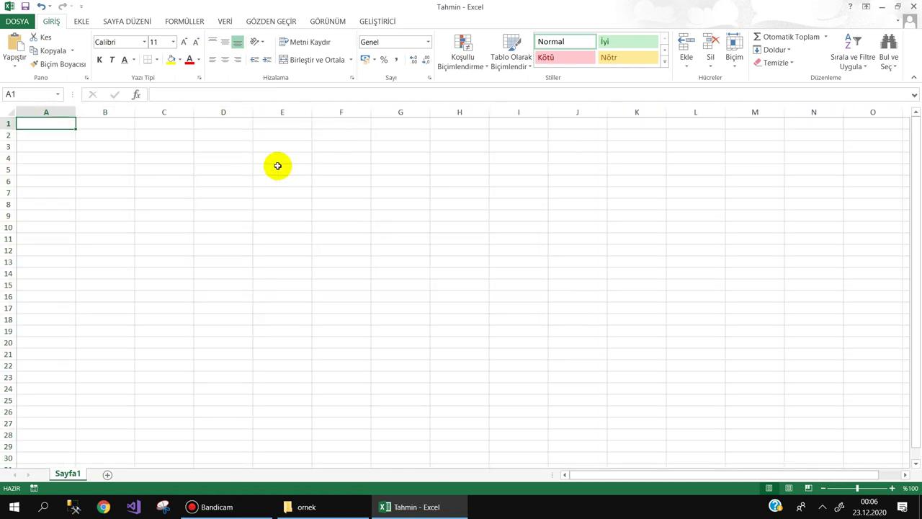
type("Ç.D.SAATİ")
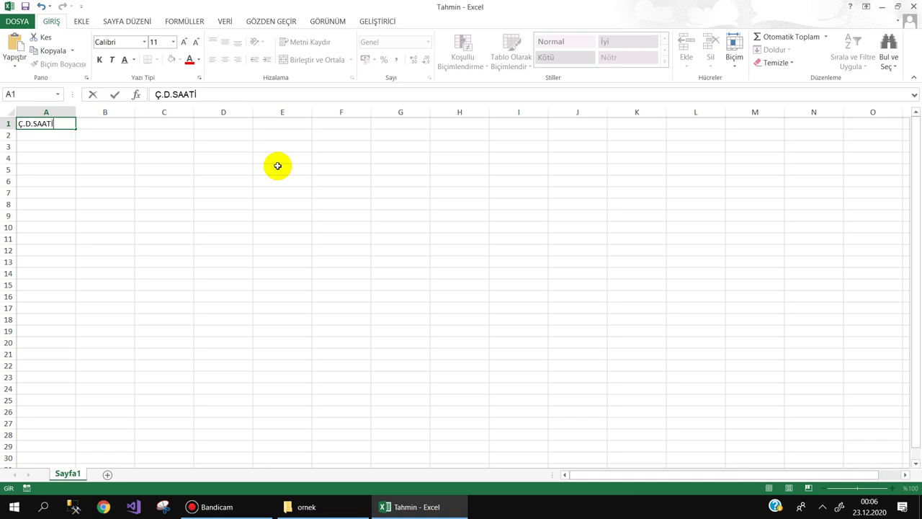
key("Return")
key("Up")
key("Right")
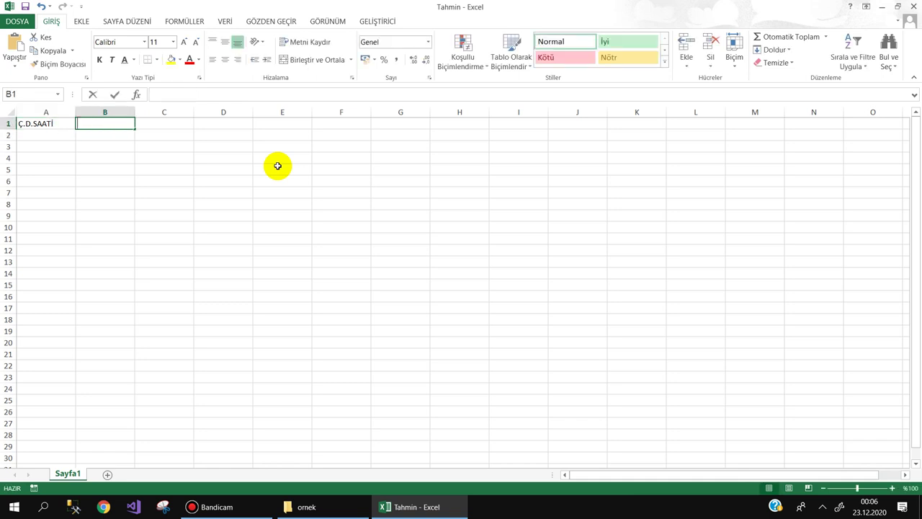
type("A.Pua")
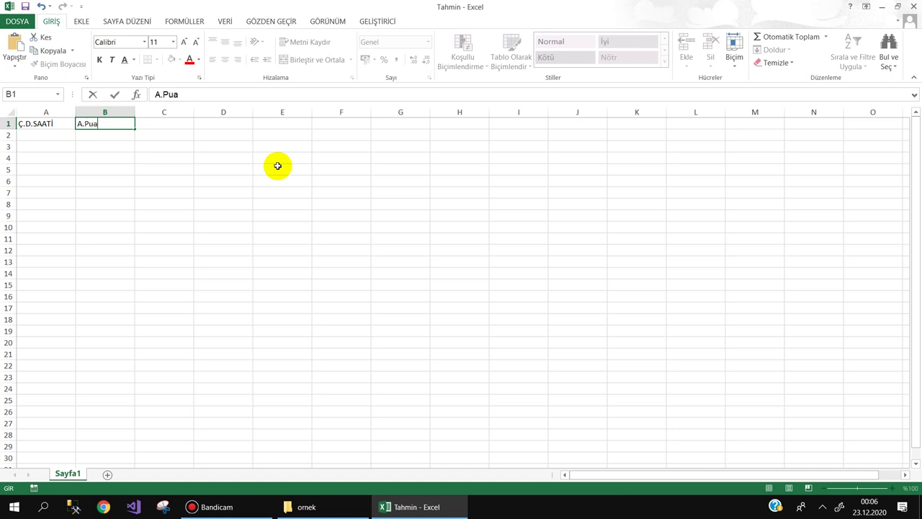
type("n")
key("Return")
key("Up")
key("F2")
key("BackSpace")
key("Return")
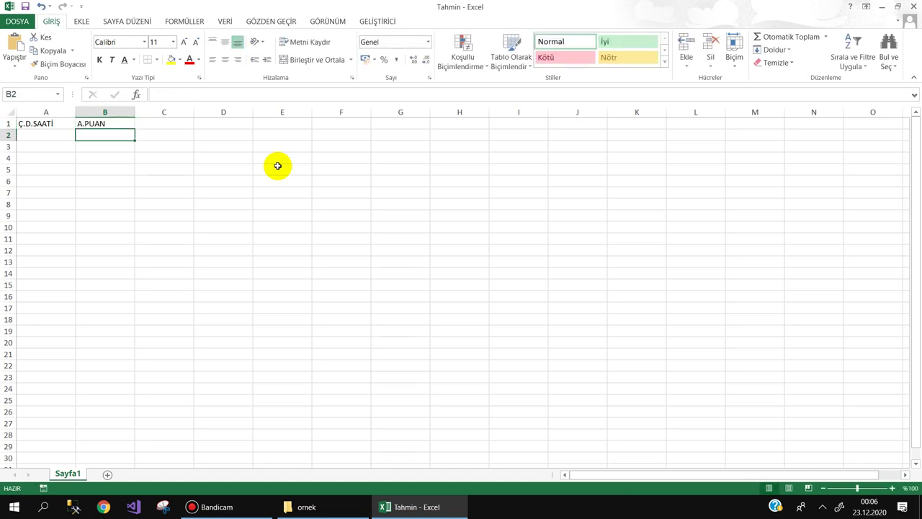
- Enter hour values 1, 2, 3, 7, 8 in A2:A6
key("Left")
type("1")
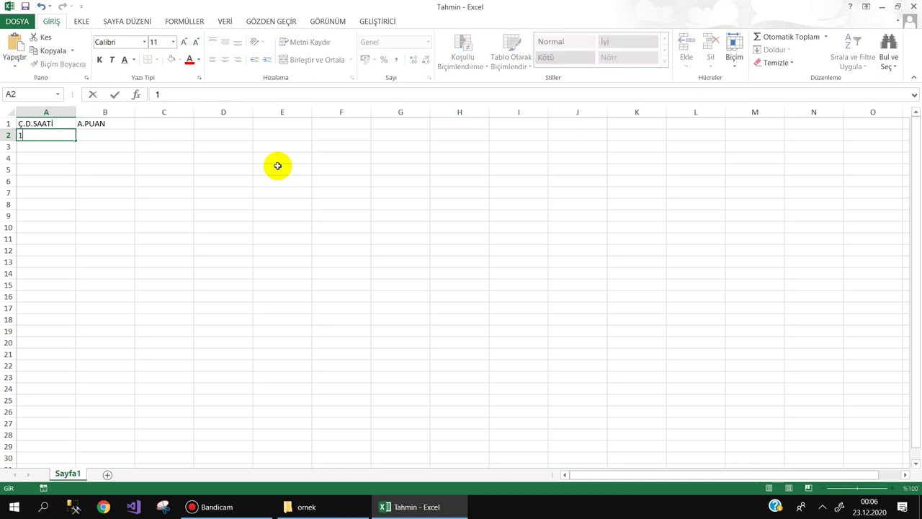
key("Return")
type("2")
key("Return")
type("34")
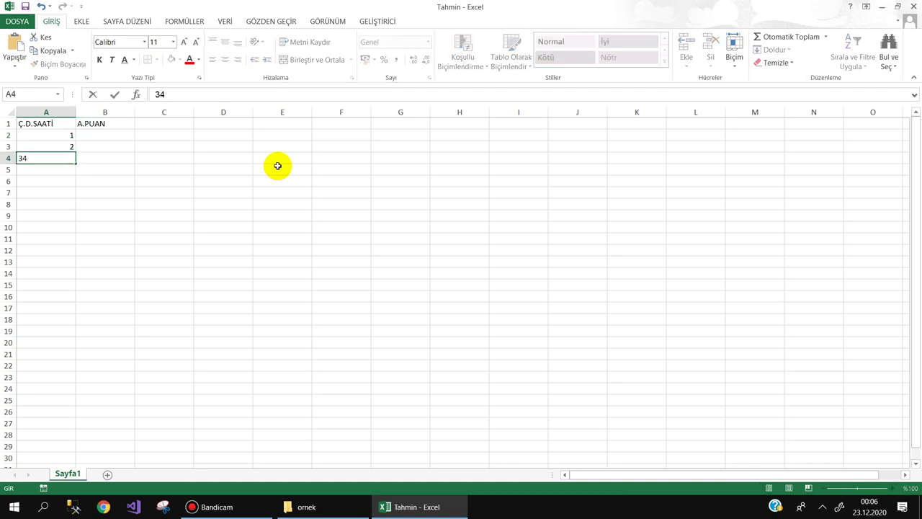
key("BackSpace")
key("Return")
type("7")
key("Return")
type("8")
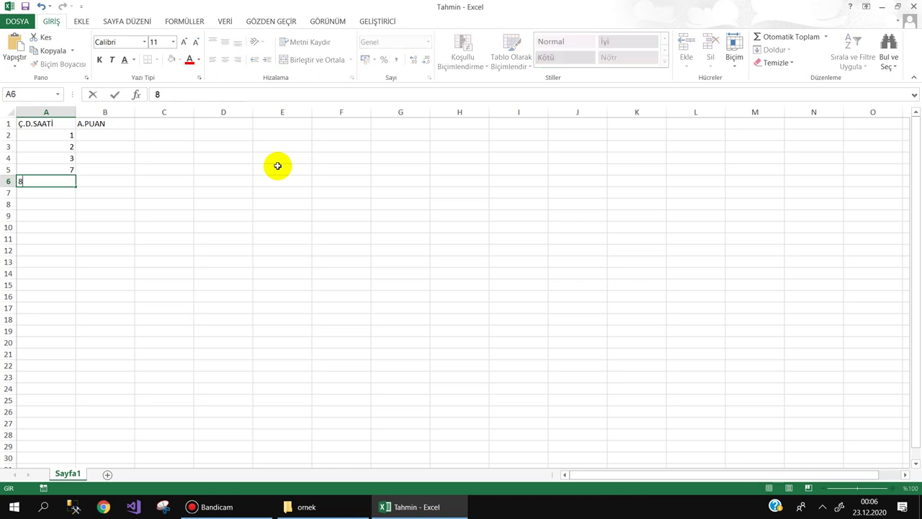
key("Return")
- Enter hour values 10, 6, 9, 11, 12 in A7:A11
type("10")
key("Return")
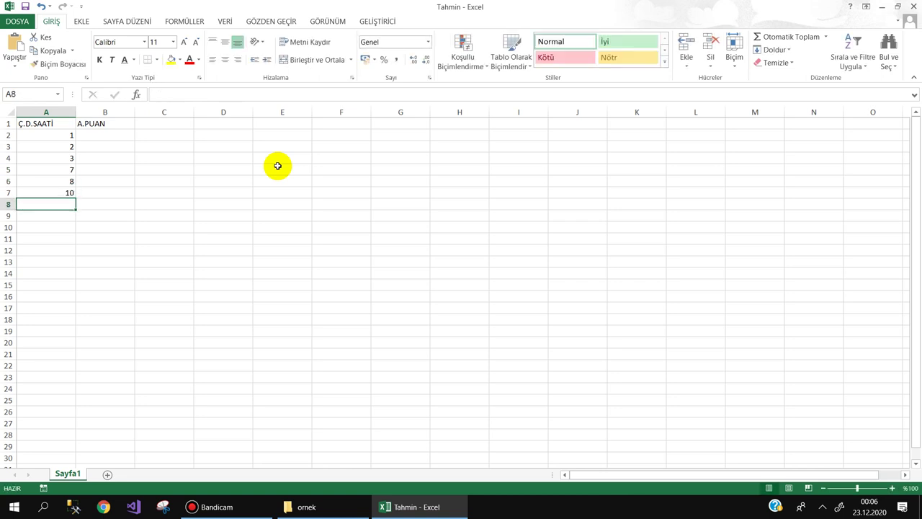
type("6")
key("Return")
type("9")
key("Return")
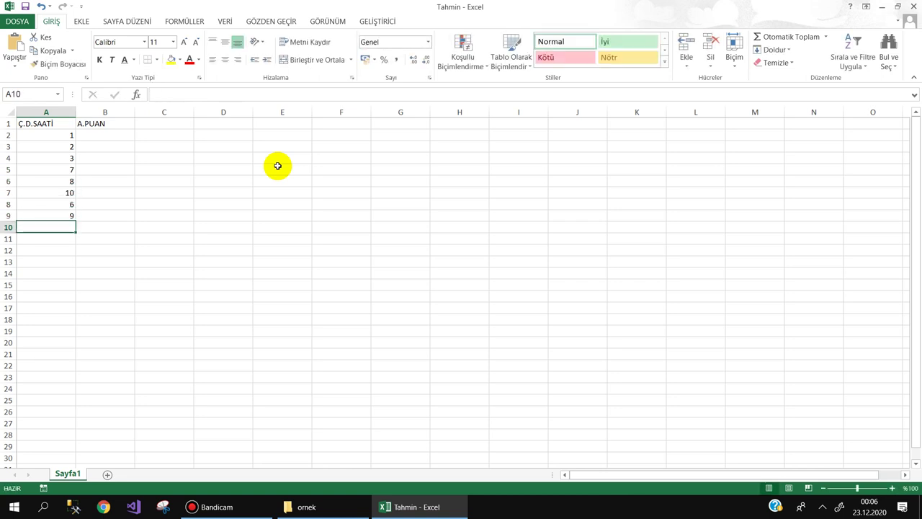
type("11")
key("Return")
type("12")
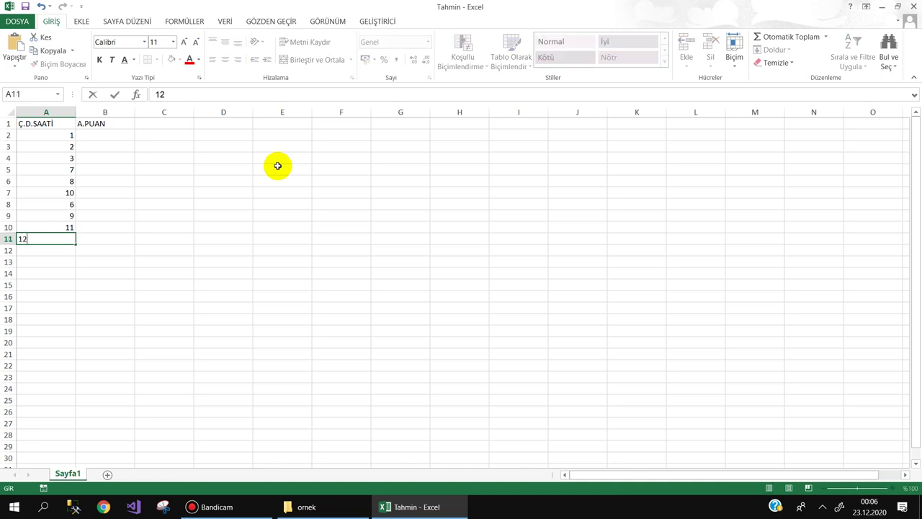
key("Return")
- Enter scores 20, 60, 40, 80, 90, 70, 100 in B2:B8
left_click(122, 137)
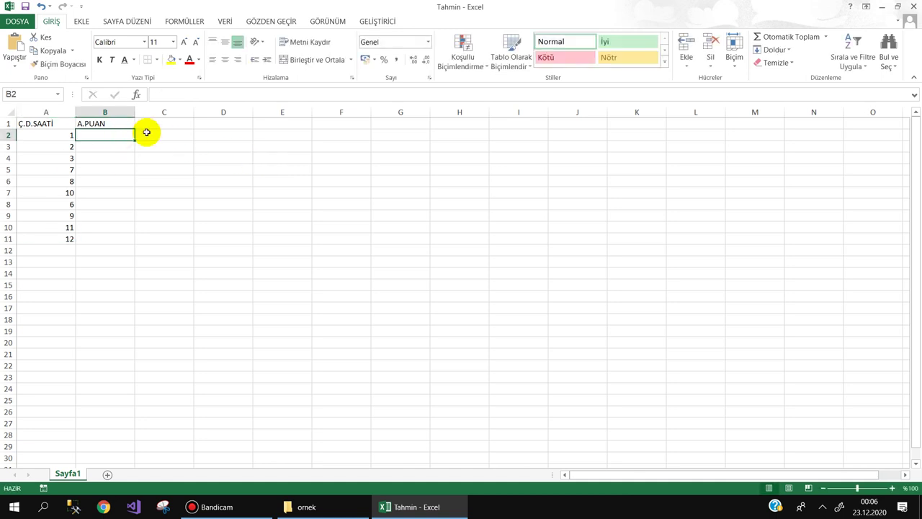
type("20")
key("Return")
type("60")
key("Return")
type("4")
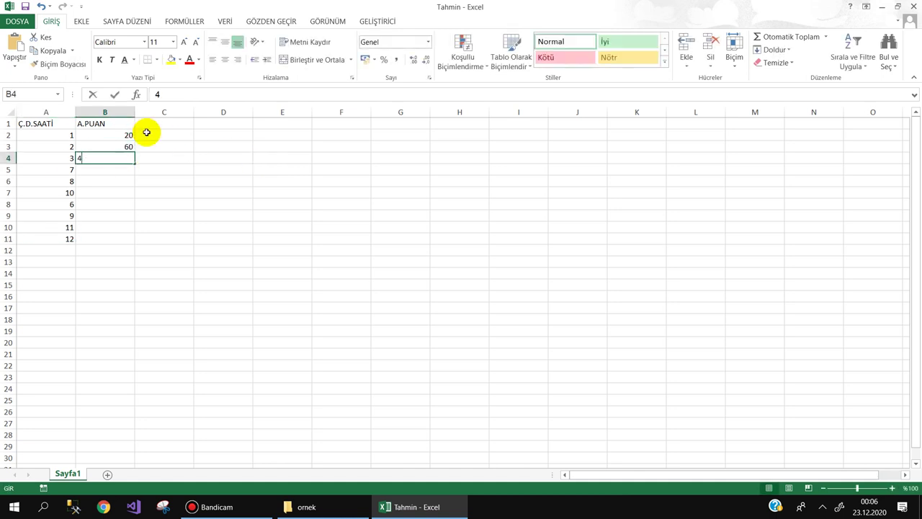
type("0")
key("Return")
type("80 90")
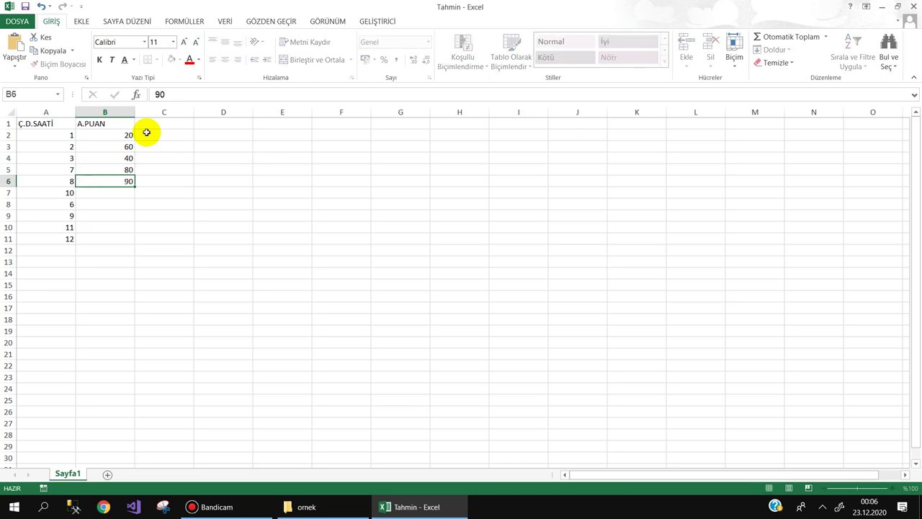
key("Return")
type("70")
key("Return")
type("100")
key("Return")
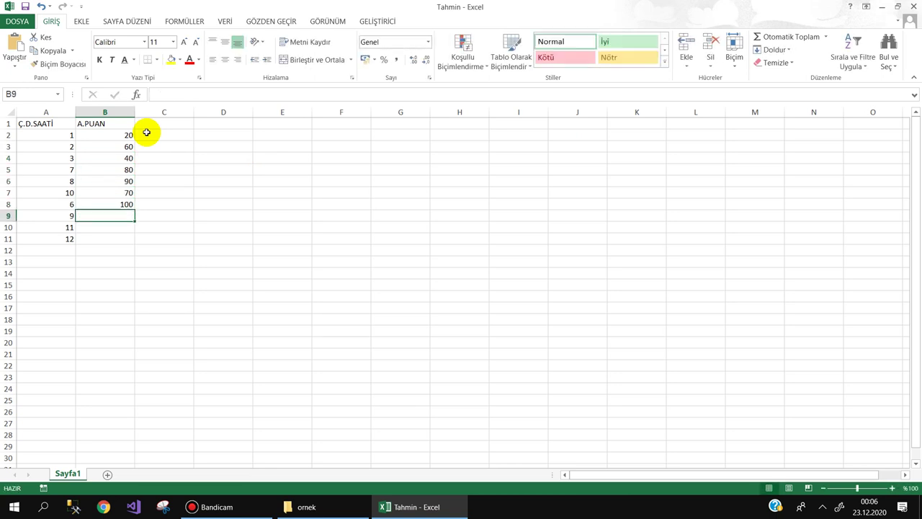
- Enter scores 60, 40, 65 in B9:B11, then add row 12 with hour 4 and score 55
type("60")
key("Return")
type("40")
key("Return")
type("65")
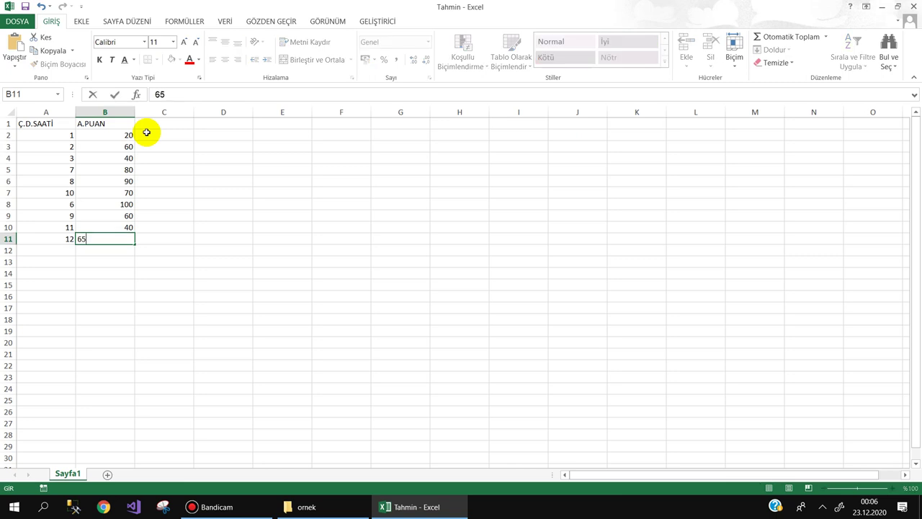
key("Return")
type("78")
key("Escape")
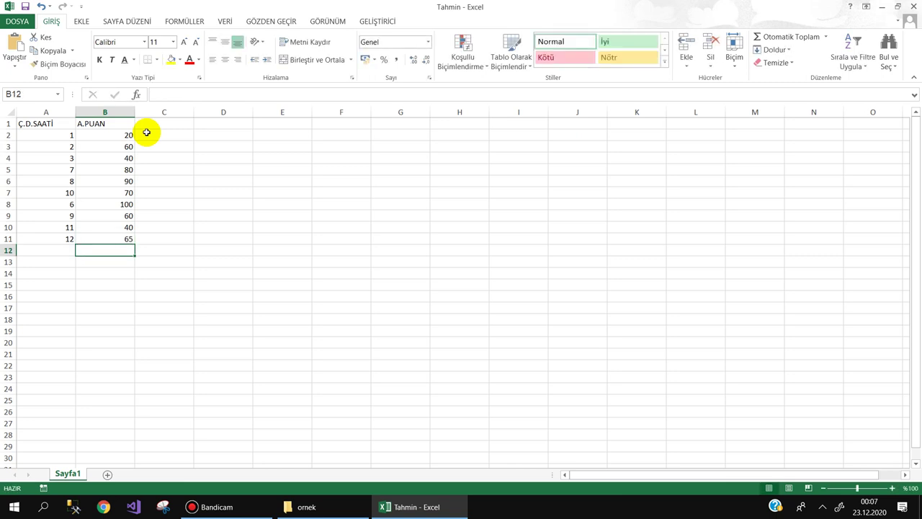
key("Left")
type("4")
key("Tab")
type("6")
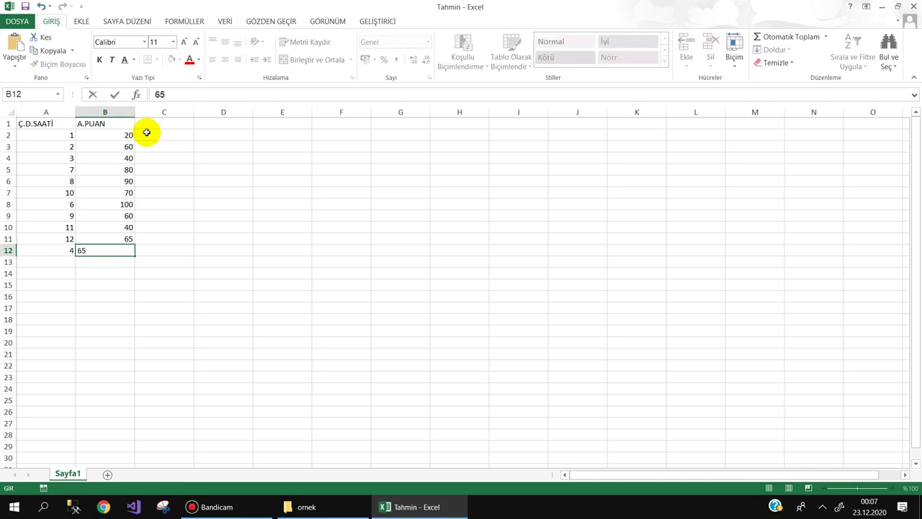
type("55")
key("Return")
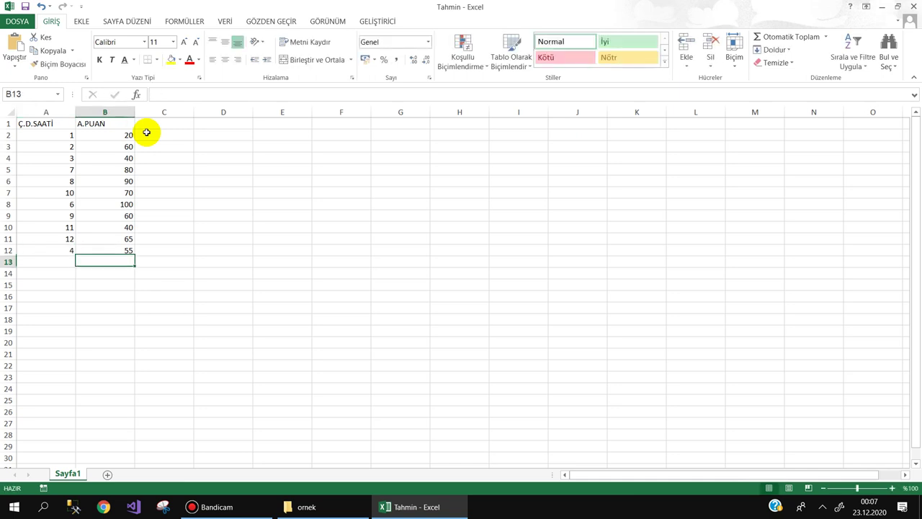
- Insert a recommended scatter chart of A1:B12, enlarge it, and add a trendline
left_click(51, 123)
left_click_drag(50, 123, 127, 250)
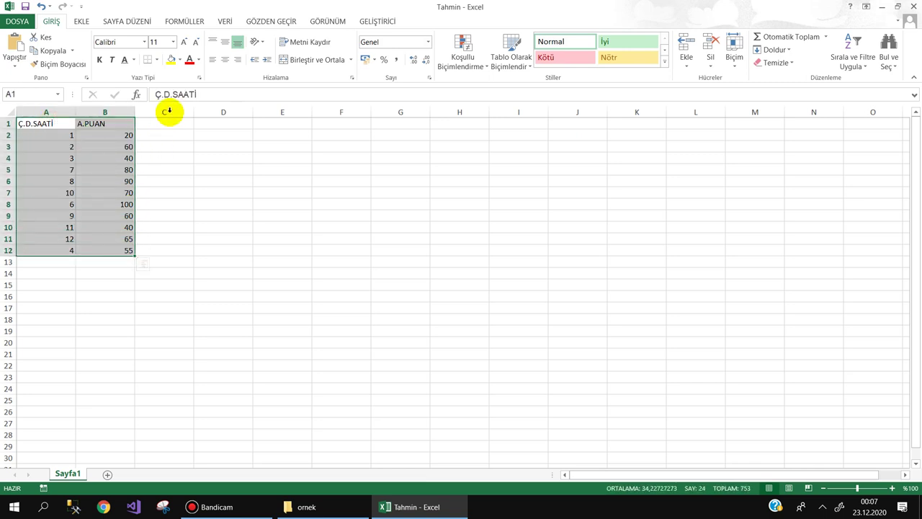
left_click(79, 21)
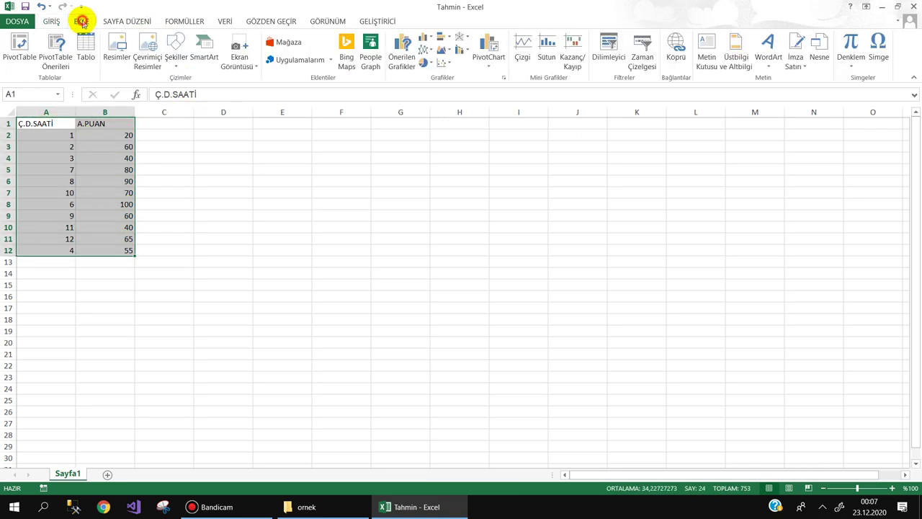
left_click(401, 56)
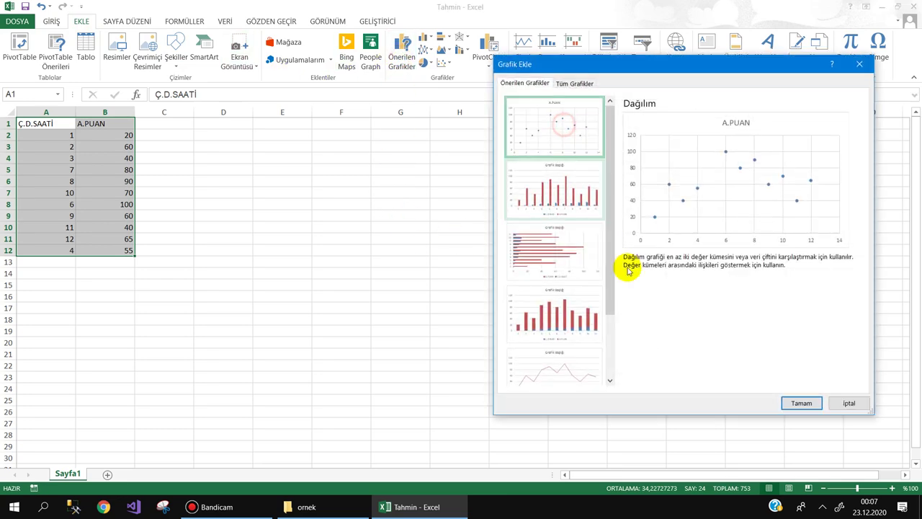
left_click(798, 404)
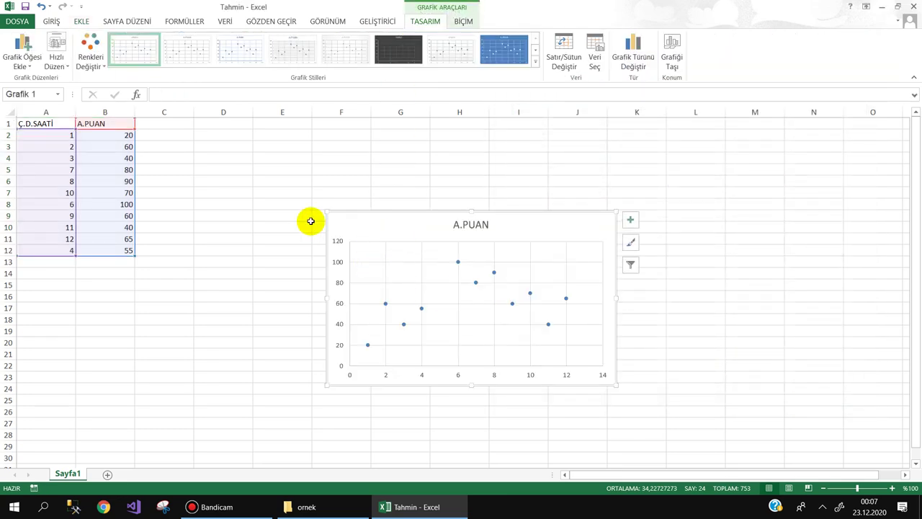
left_click_drag(328, 212, 177, 135)
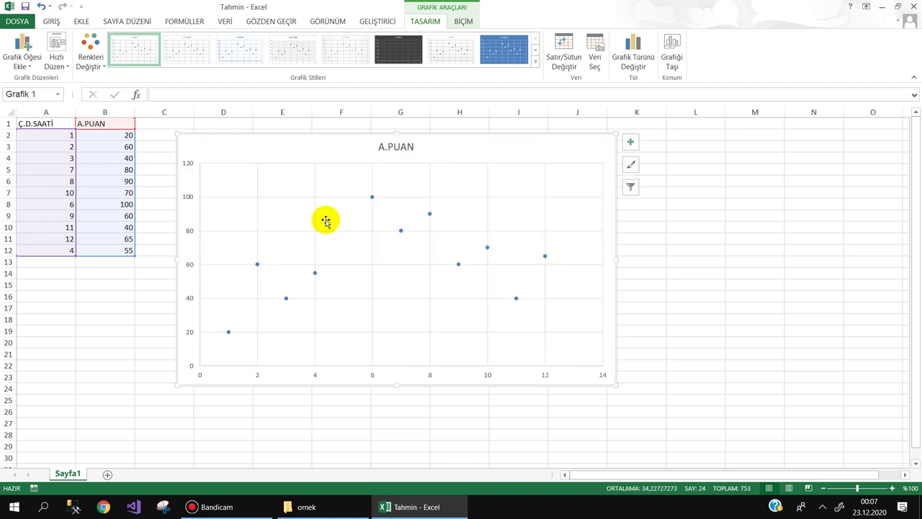
left_click(631, 142)
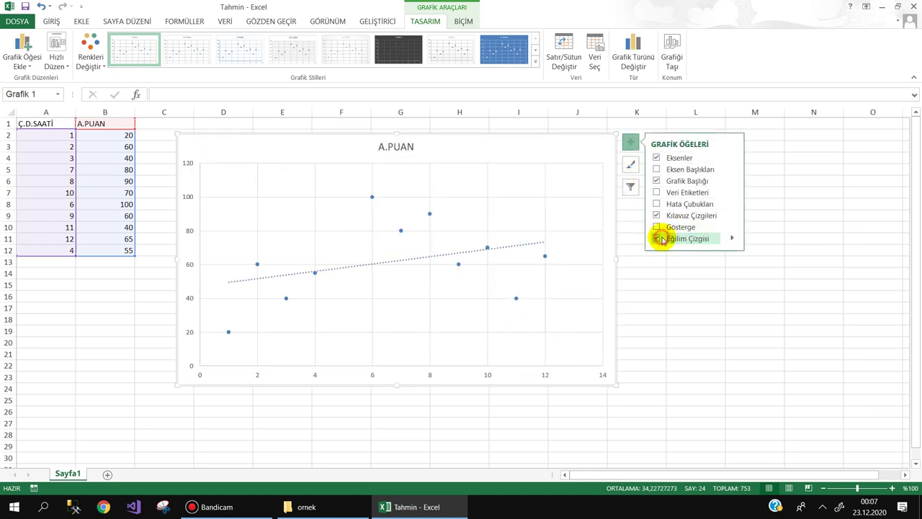
left_click(700, 309)
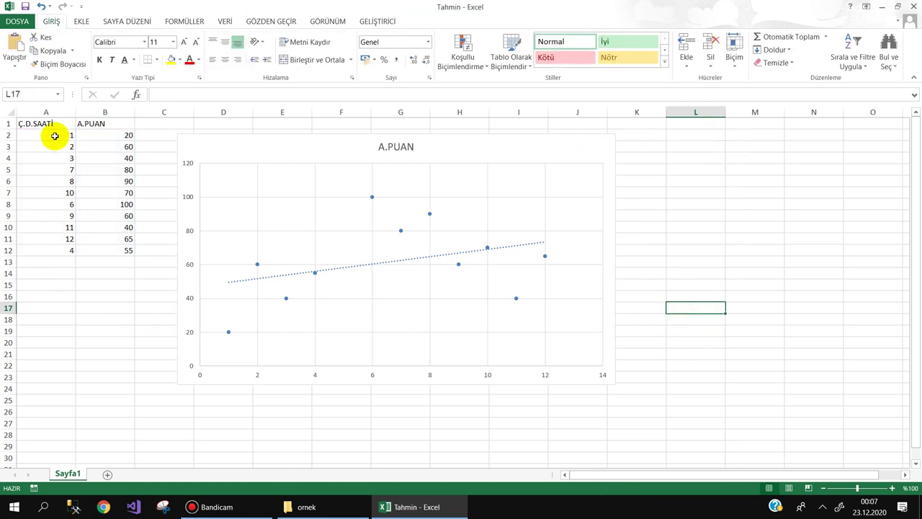
left_click_drag(55, 136, 64, 250)
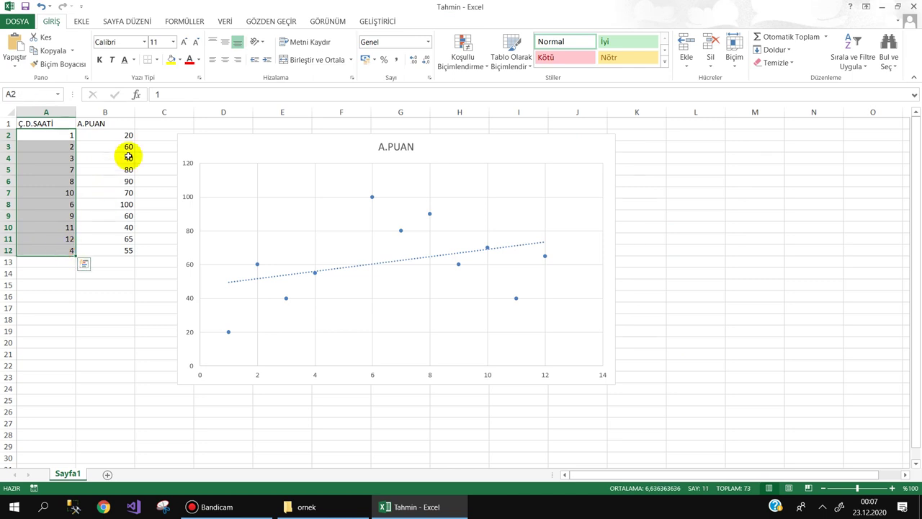
left_click_drag(127, 136, 128, 249)
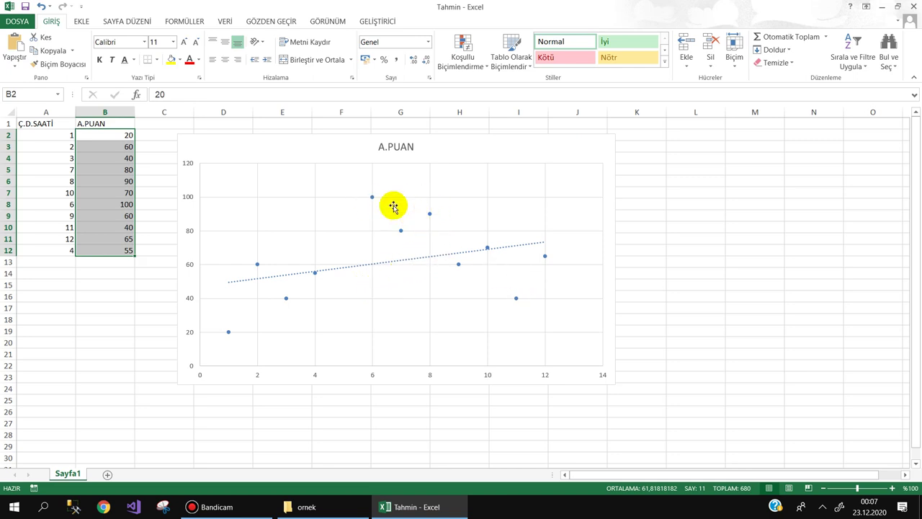
left_click(699, 193)
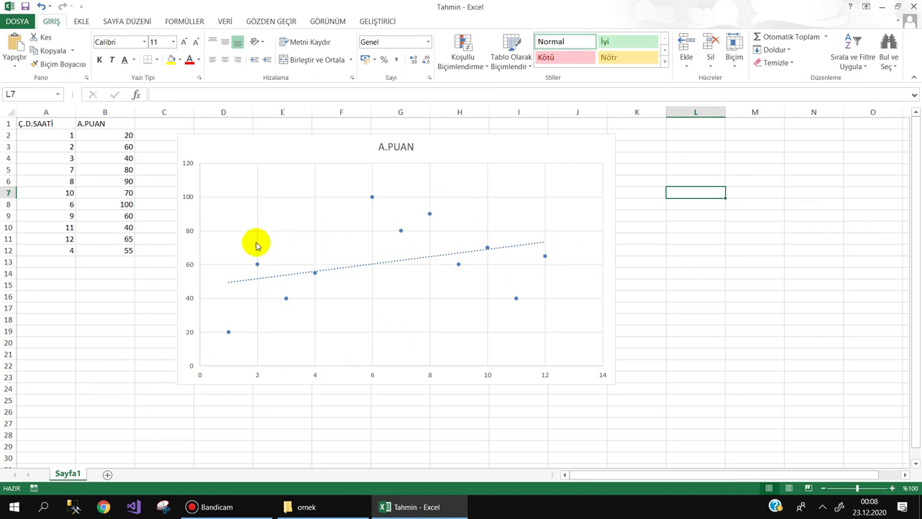
left_click(105, 138)
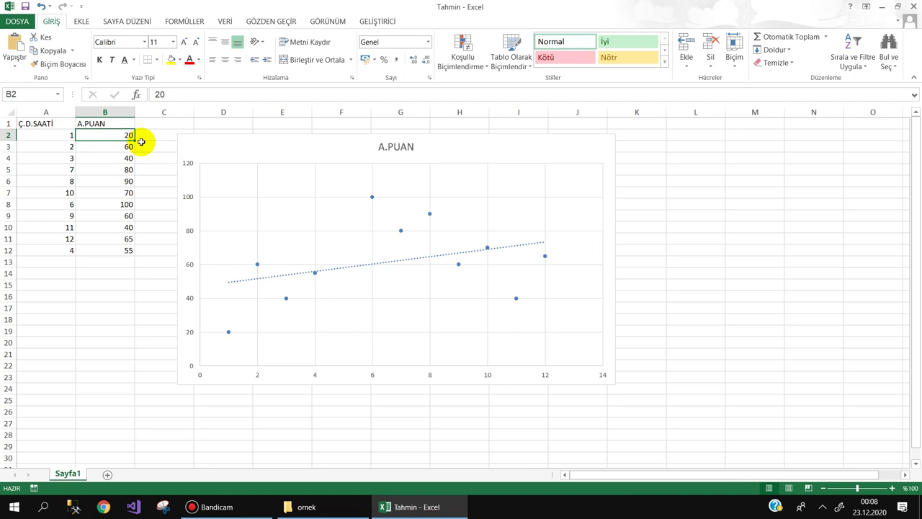
- Replace scores in B2:B7 with 10, 20, 30, 70, 78, 90
type("10")
key("Return")
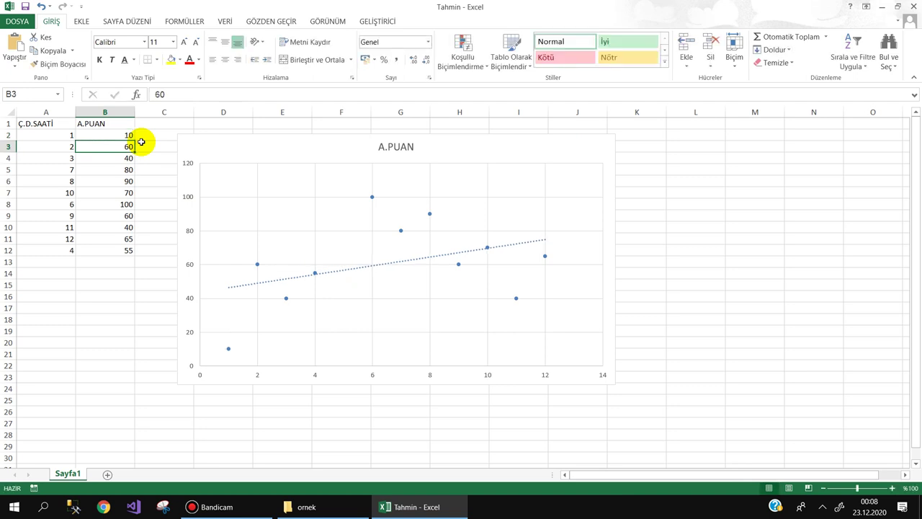
type("20")
key("Return")
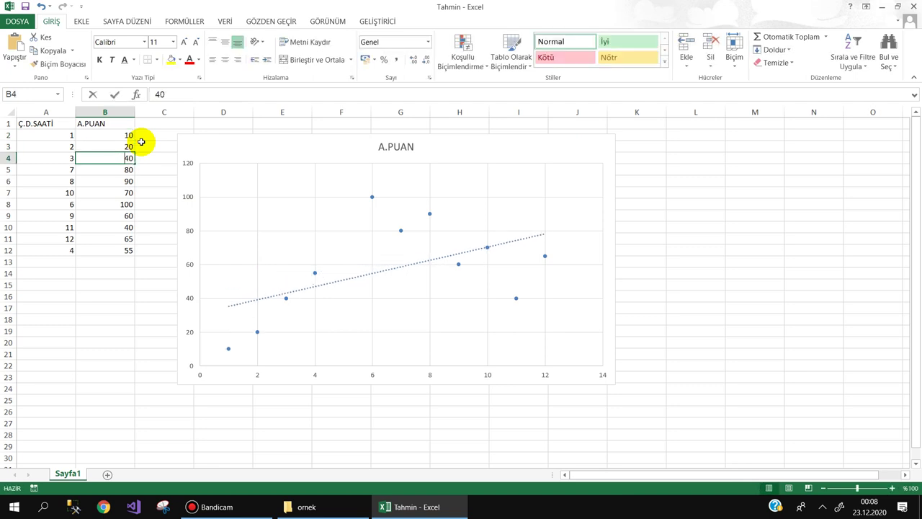
type("30")
key("Return")
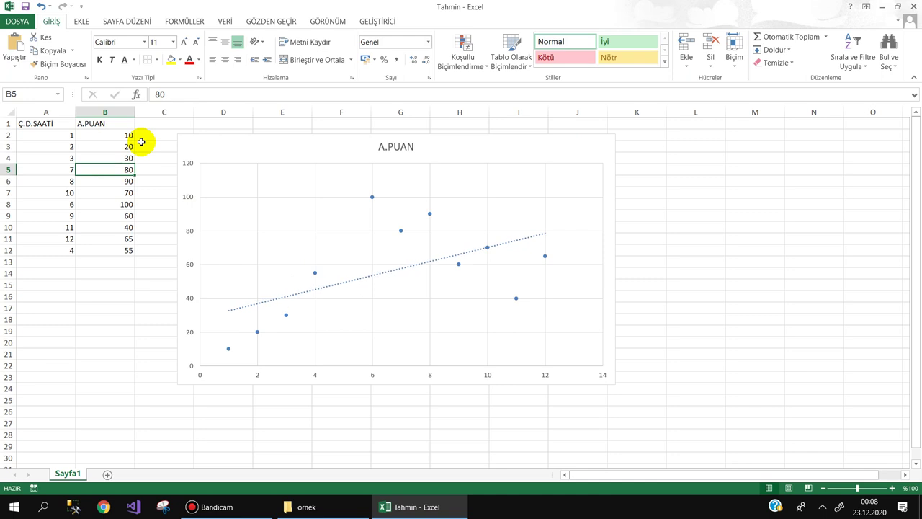
type("7")
key("Return")
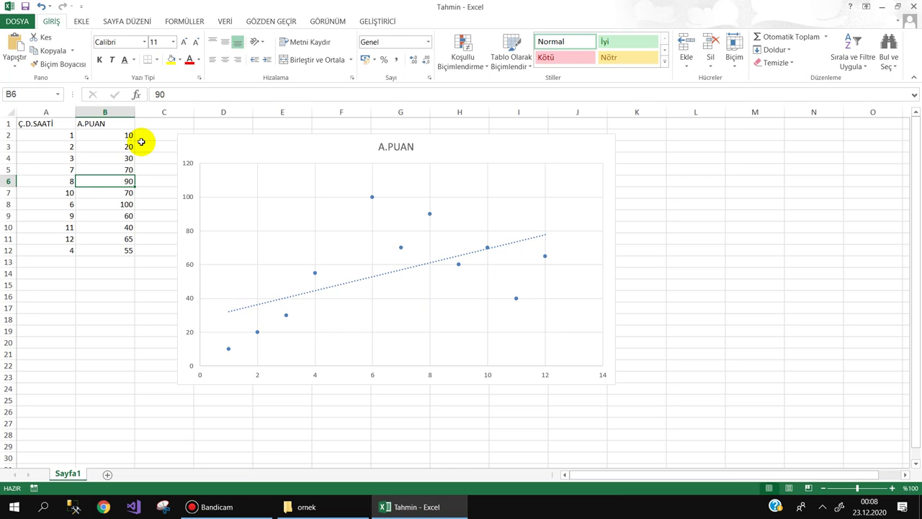
type("78")
key("Return")
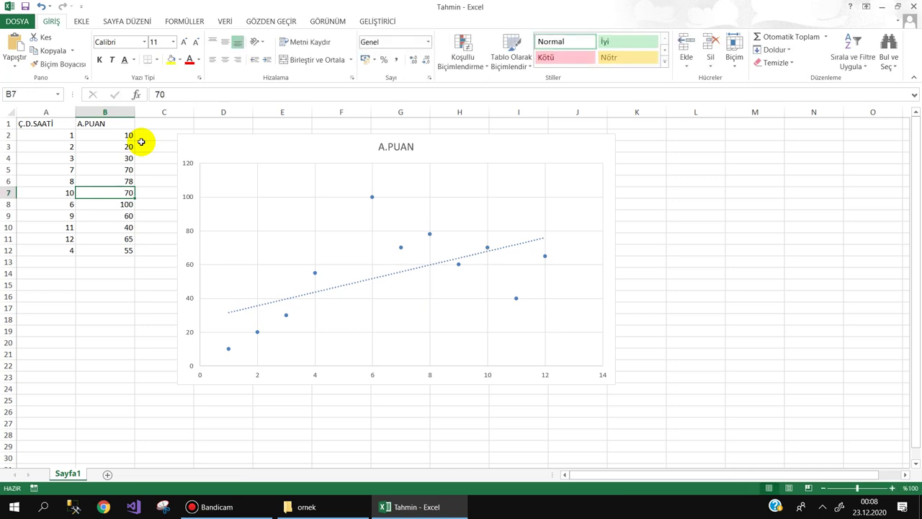
type("9")
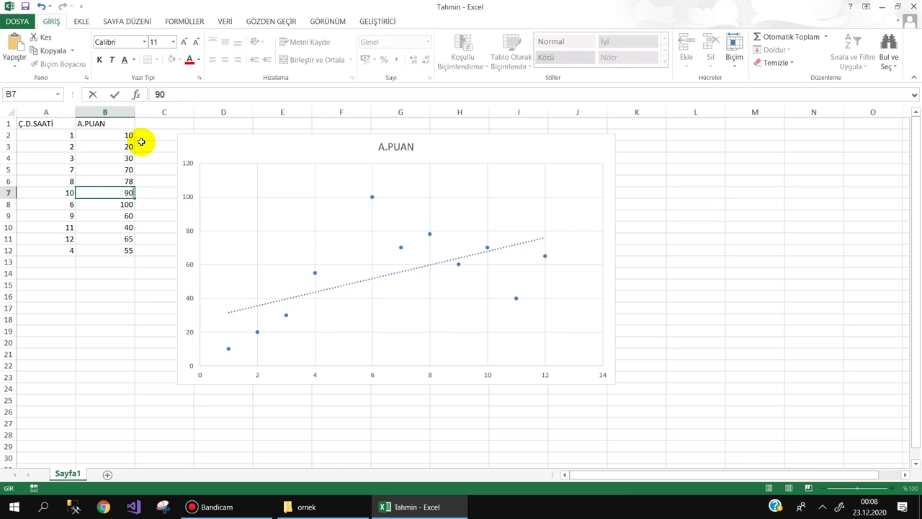
key("Return")
- Replace scores in B8:B12 with 60, 87, 95, 100, 40
type("60")
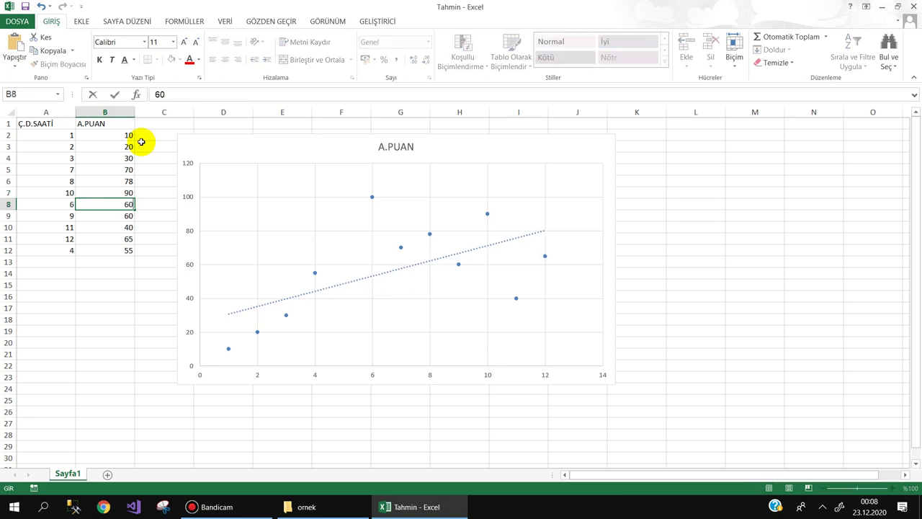
key("Return")
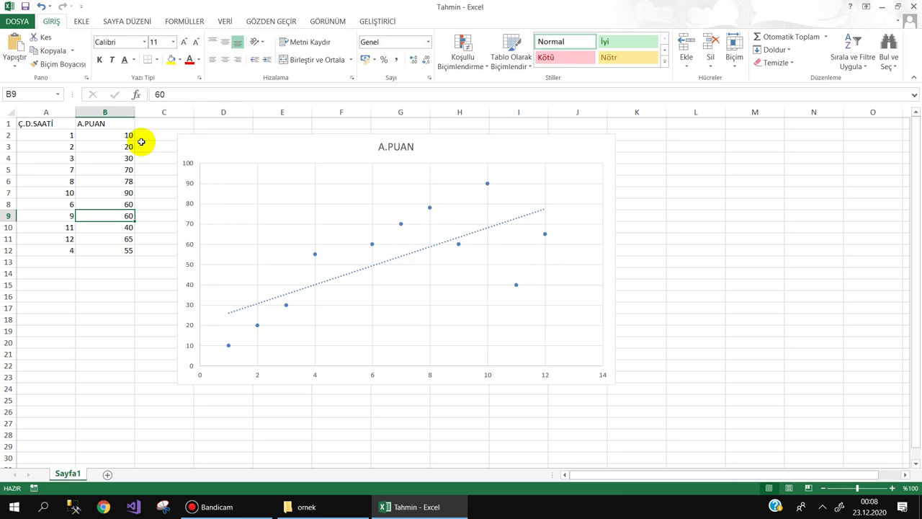
type("90")
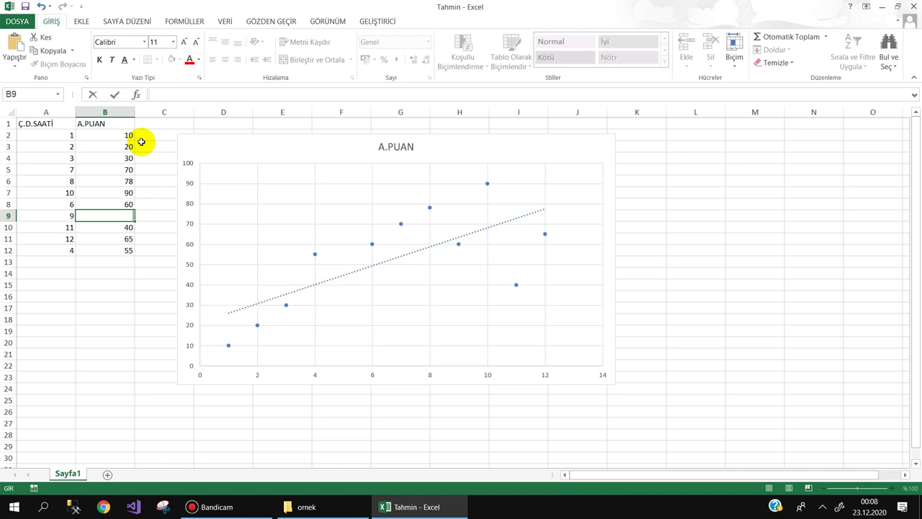
type("87")
key("Return")
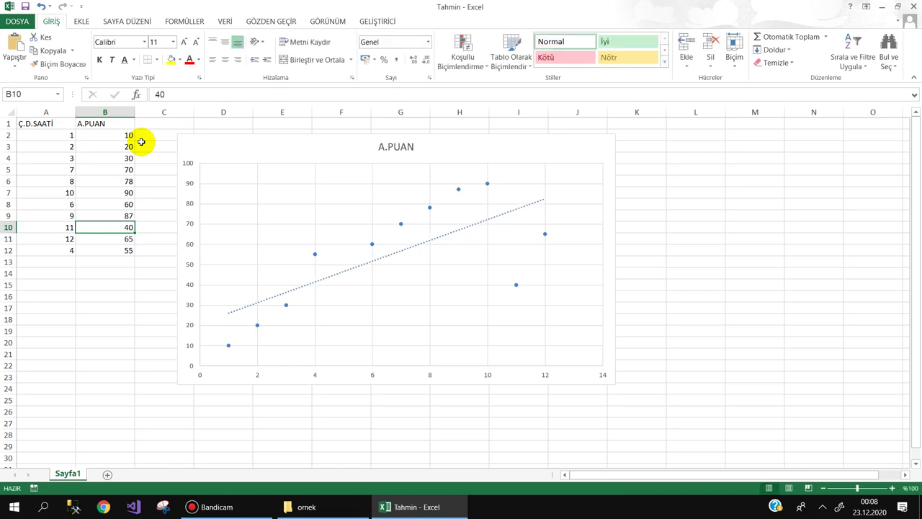
type("95")
key("Return")
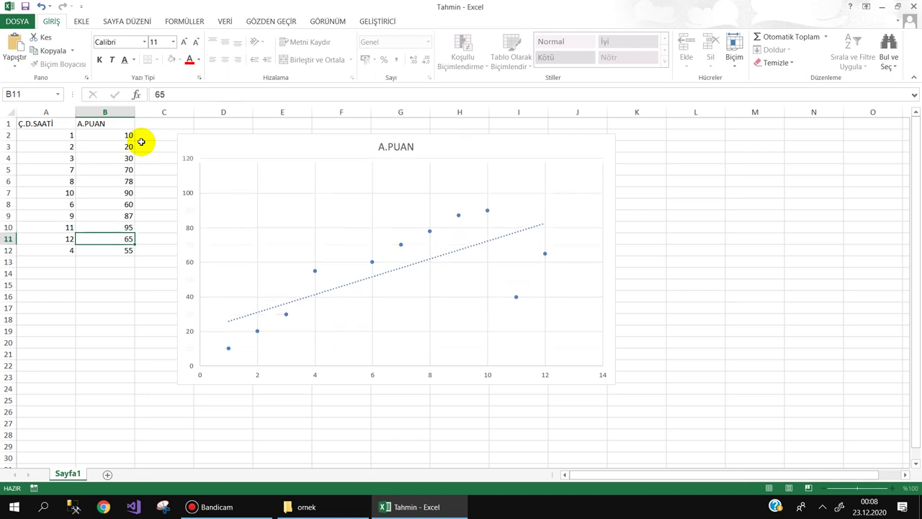
type("10")
key("Return")
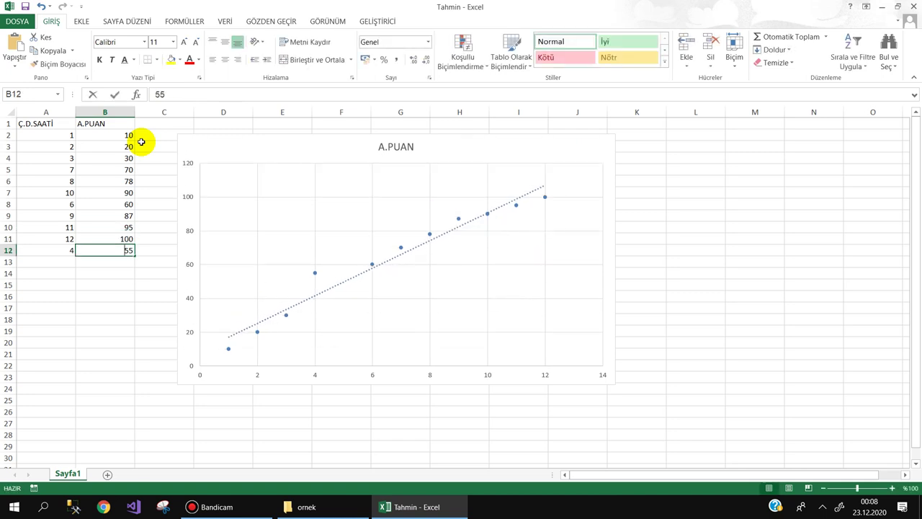
type("40")
key("Return")
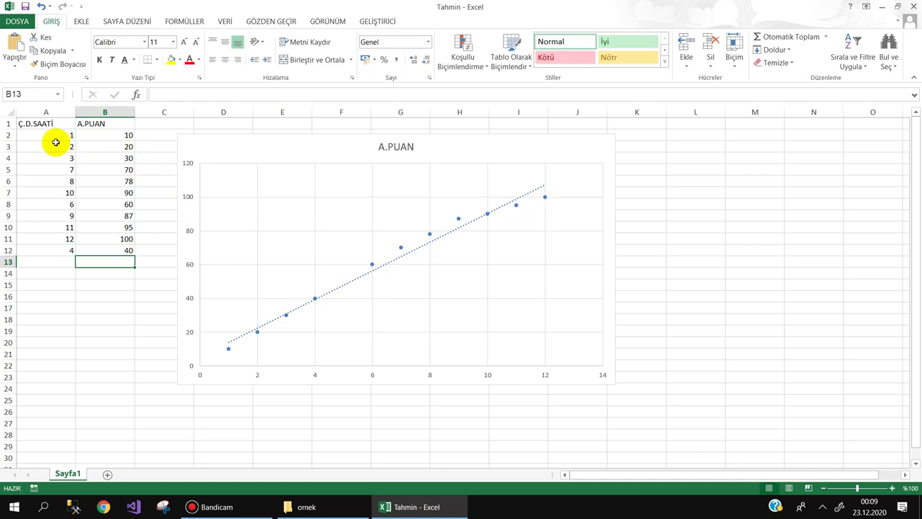
- Cut the scatter chart and paste it onto a new blank sheet
left_click_drag(60, 136, 124, 251)
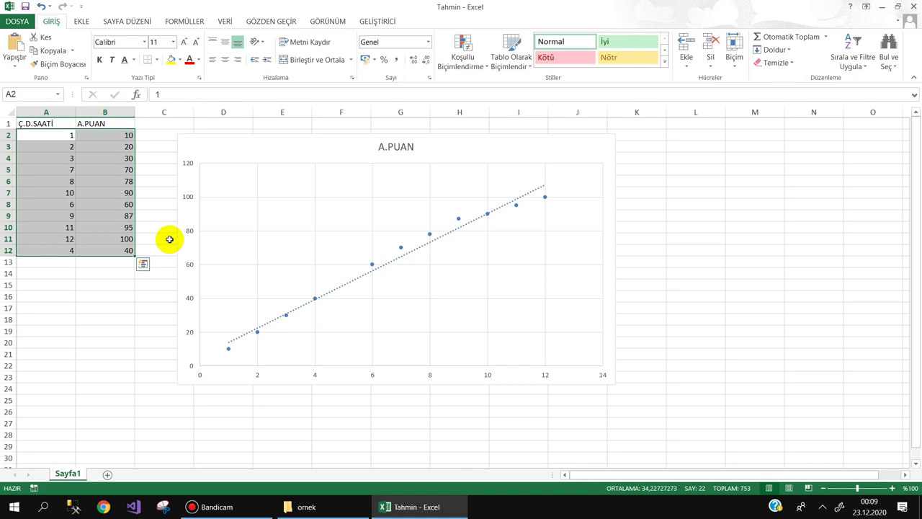
left_click(50, 296)
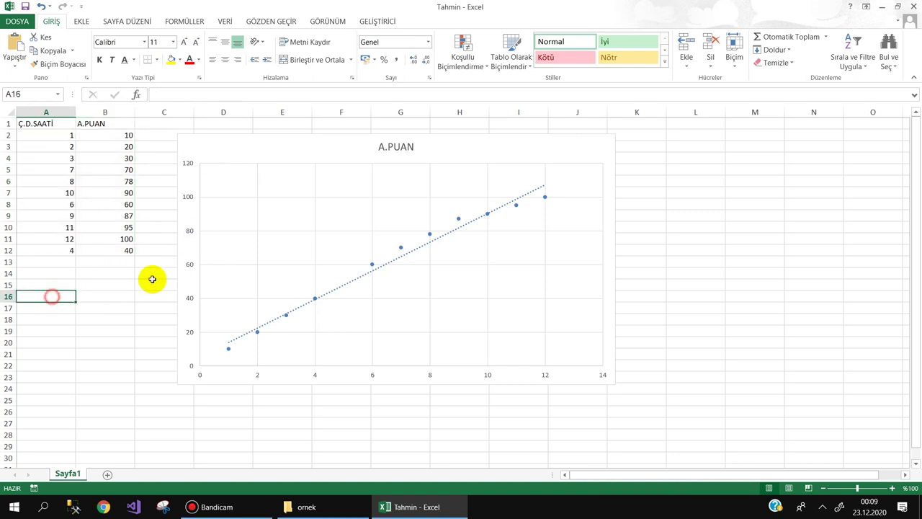
left_click(241, 156)
right_click(239, 142)
left_click(264, 149)
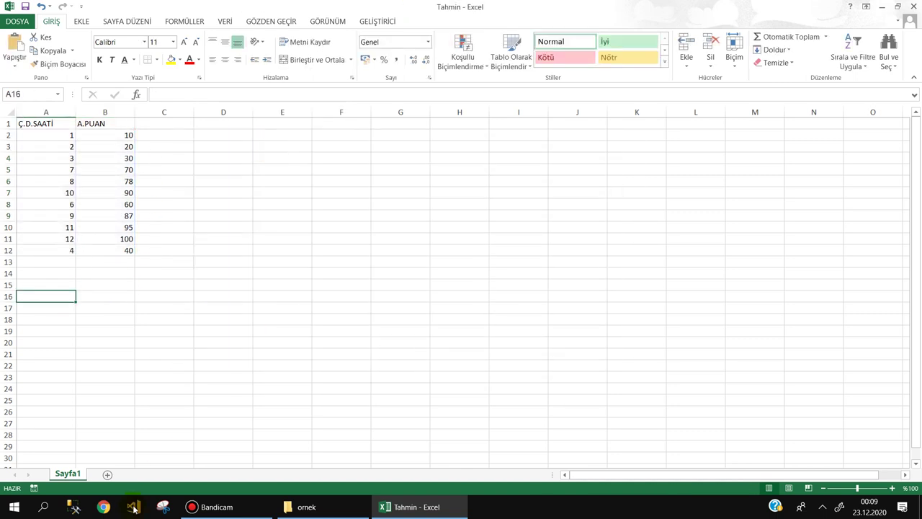
left_click(108, 474)
right_click(161, 170)
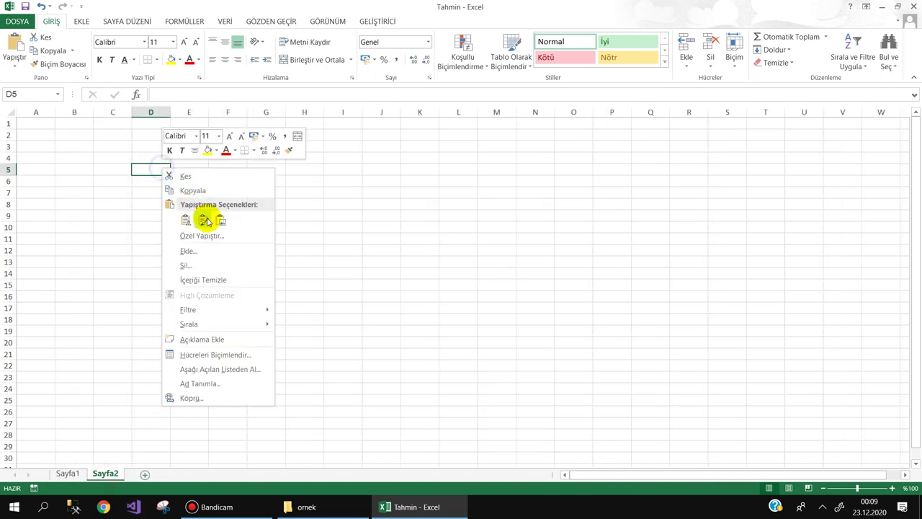
left_click(185, 221)
left_click(117, 298)
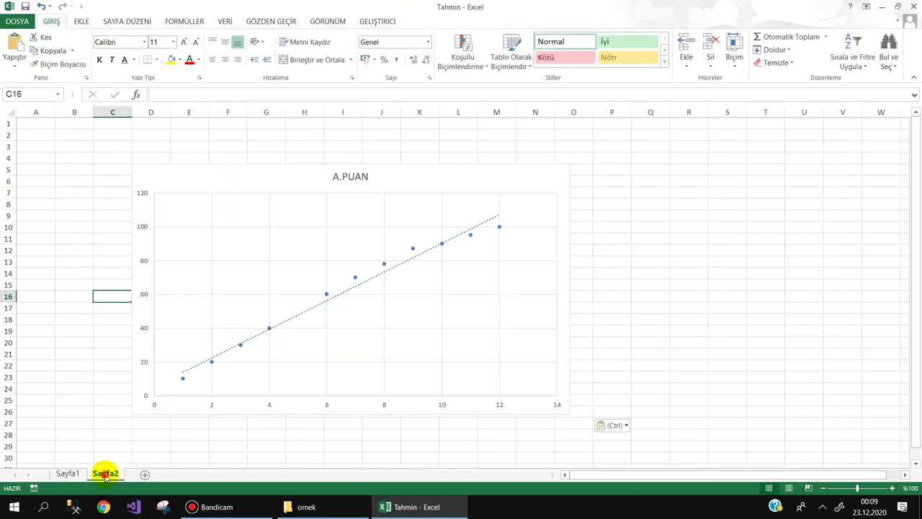
- Rename the chart sheet GR and the data sheet DB
double_click(105, 474)
type("GR")
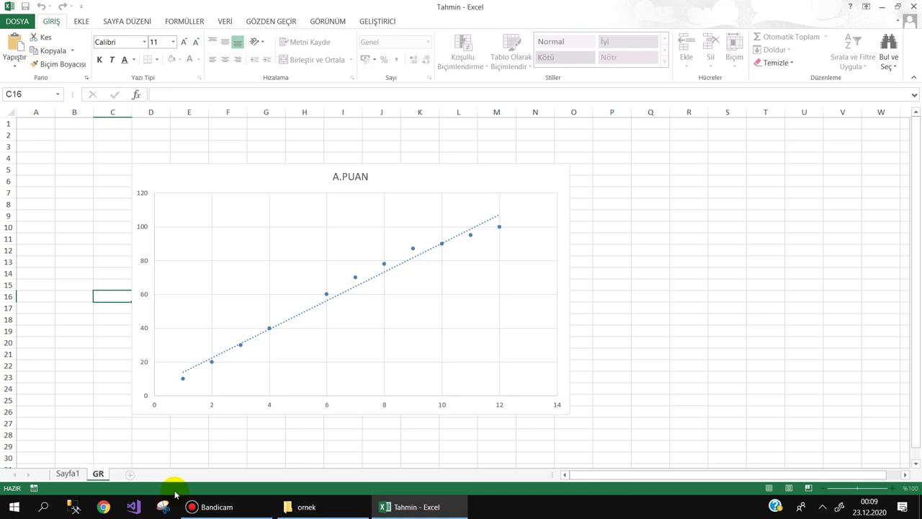
key("Return")
double_click(65, 474)
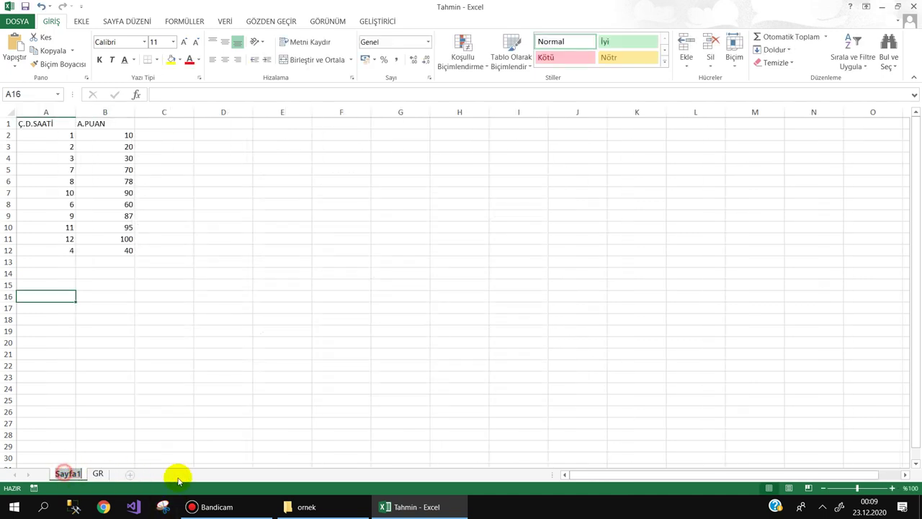
type("DB")
key("Return")
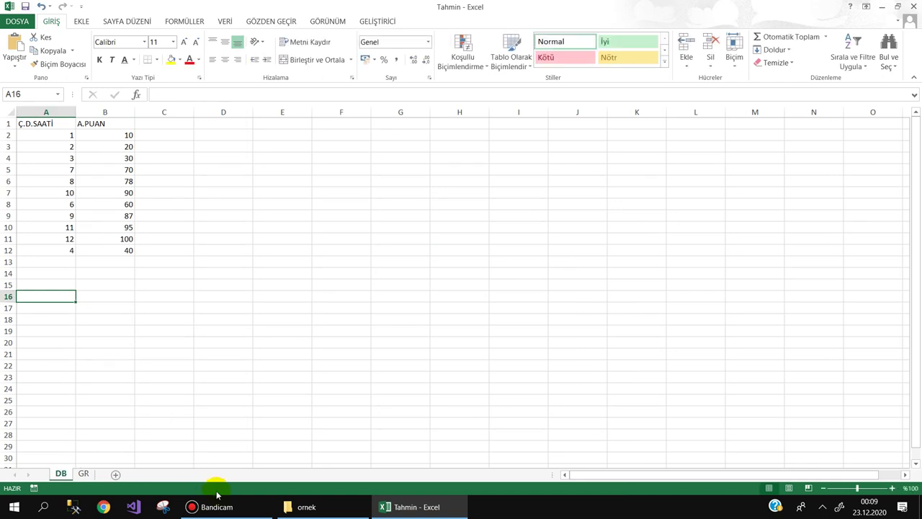
left_click(222, 181)
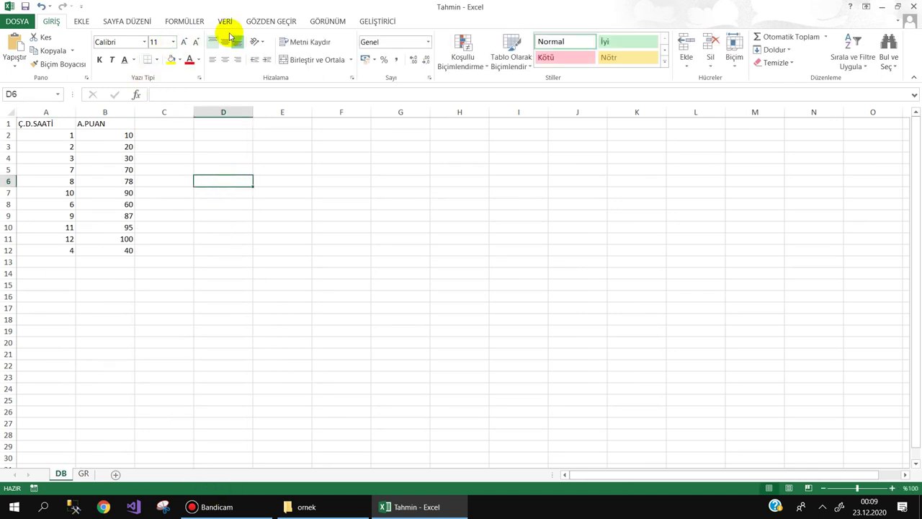
- Draw an ActiveX command button at D2, caption it Aç, and open its click code
left_click(377, 21)
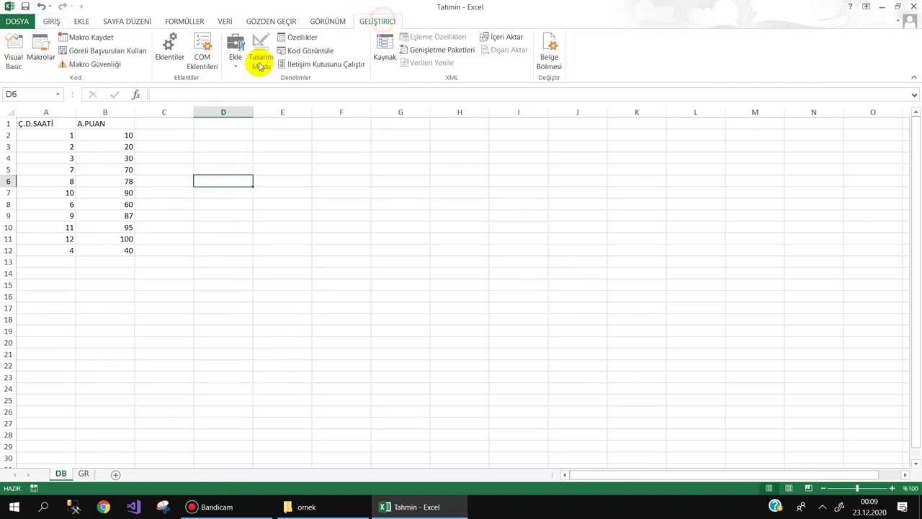
left_click(236, 57)
left_click(230, 128)
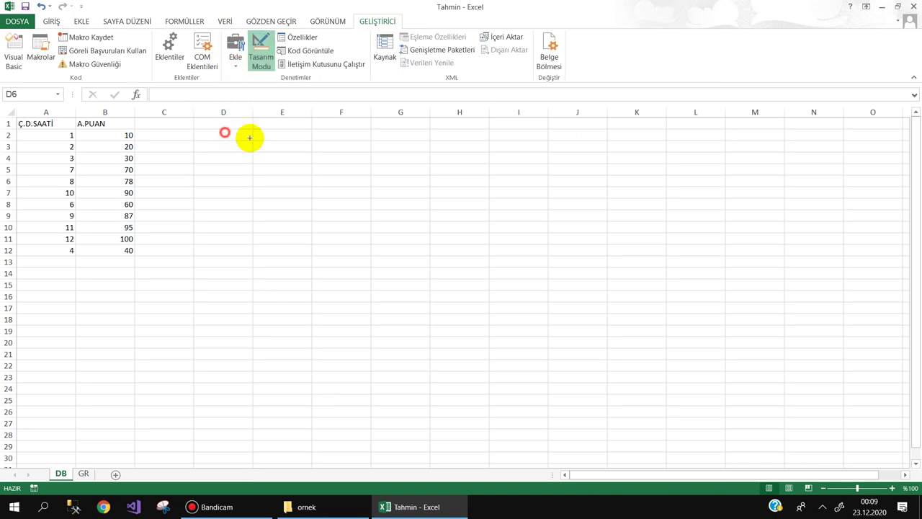
left_click_drag(249, 138, 296, 150)
left_click(302, 37)
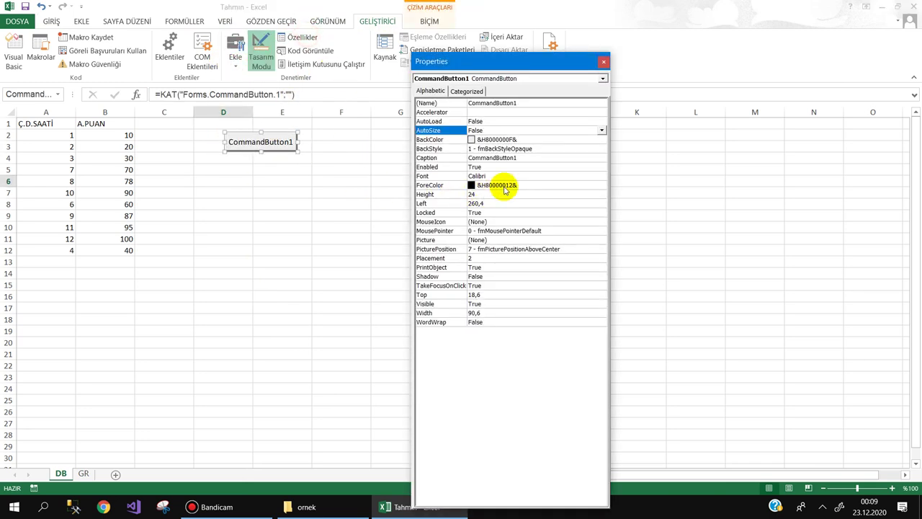
left_click(512, 157)
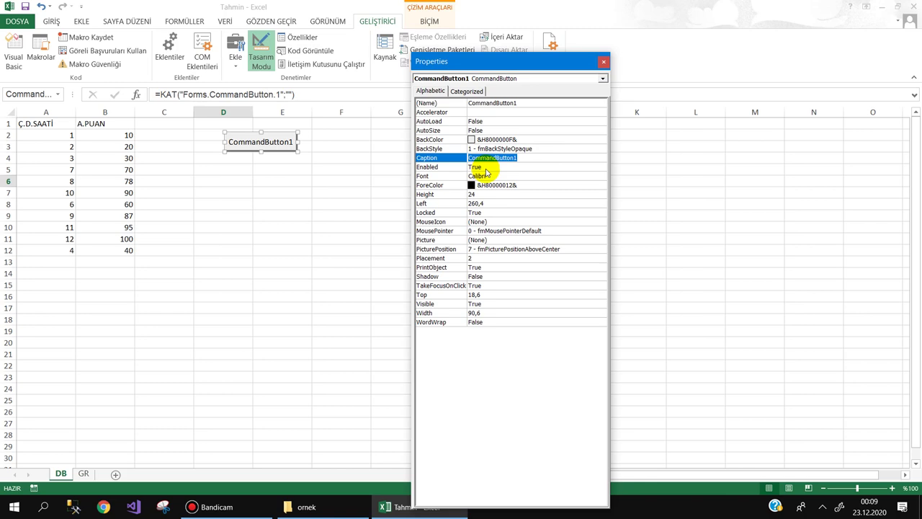
type("aÇ")
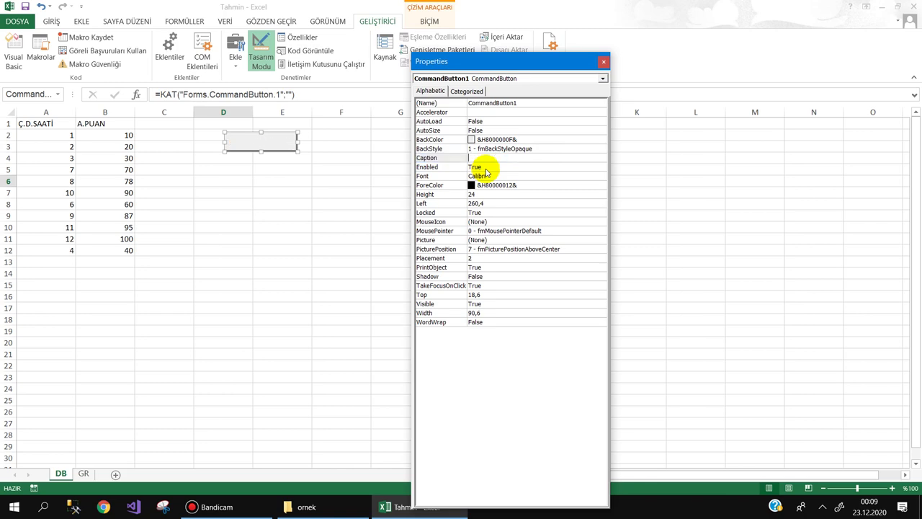
double_click(250, 143)
- Insert a new UserForm1, enlarge it, and draw a ListBox on its left side
left_click(24, 37)
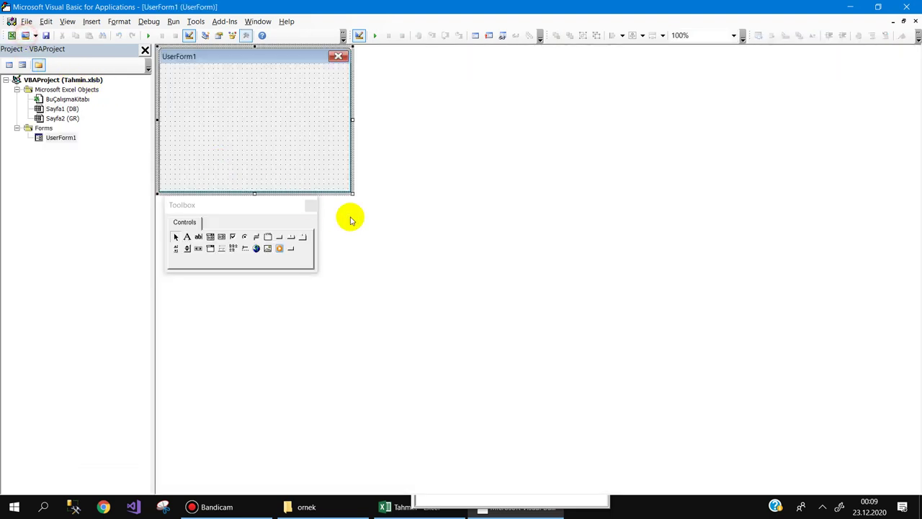
left_click_drag(354, 193, 455, 293)
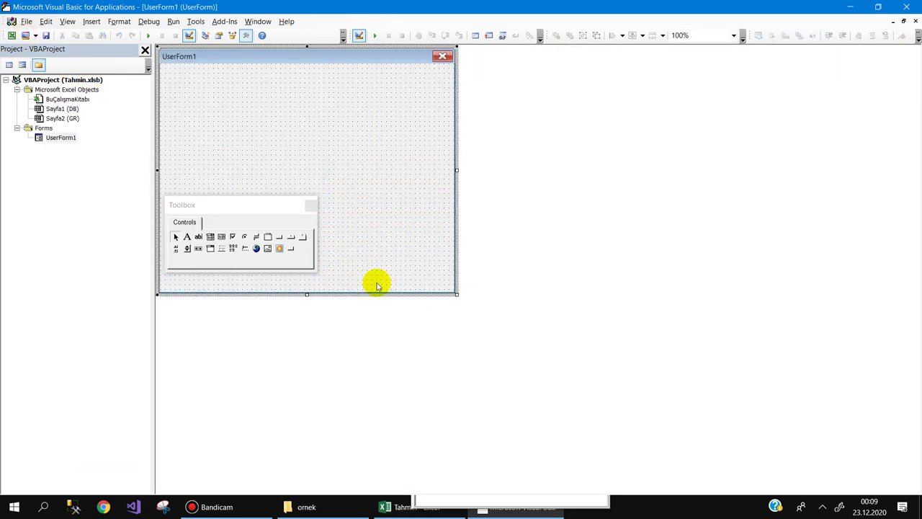
left_click_drag(216, 204, 580, 126)
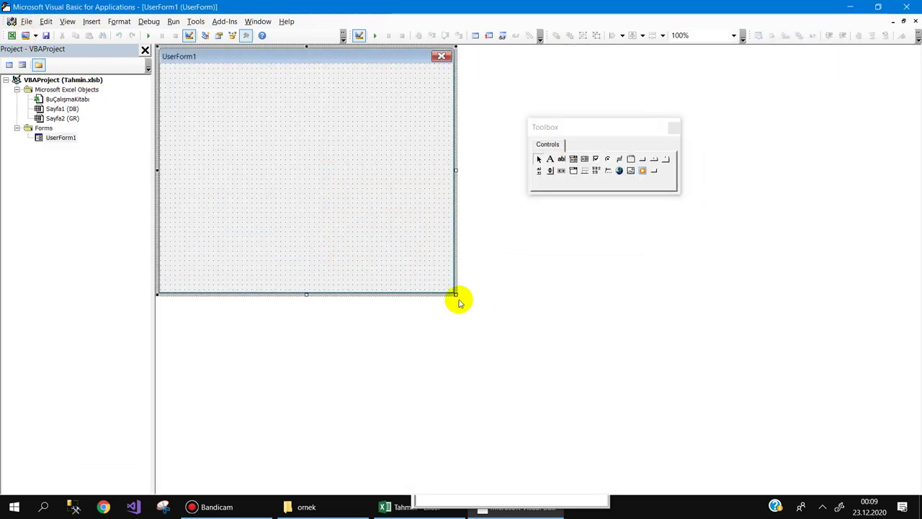
left_click_drag(455, 294, 483, 306)
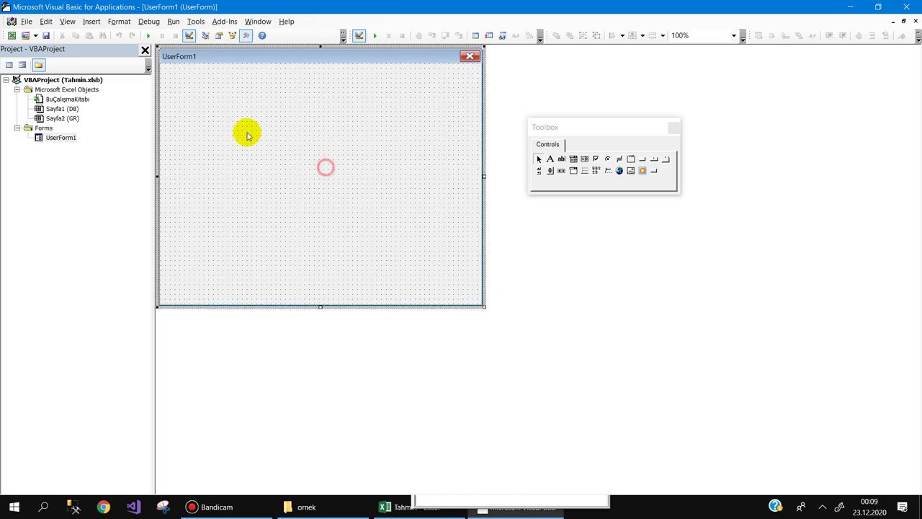
left_click(205, 36)
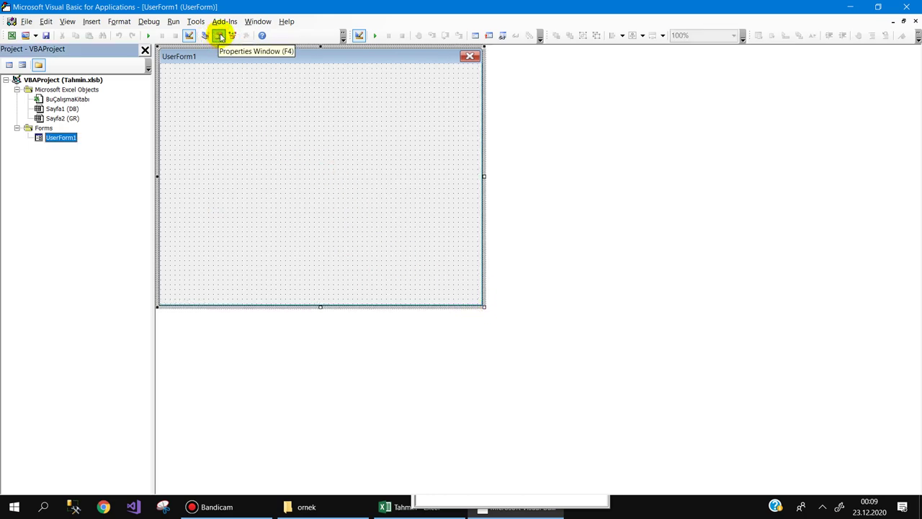
left_click(220, 36)
left_click(210, 159)
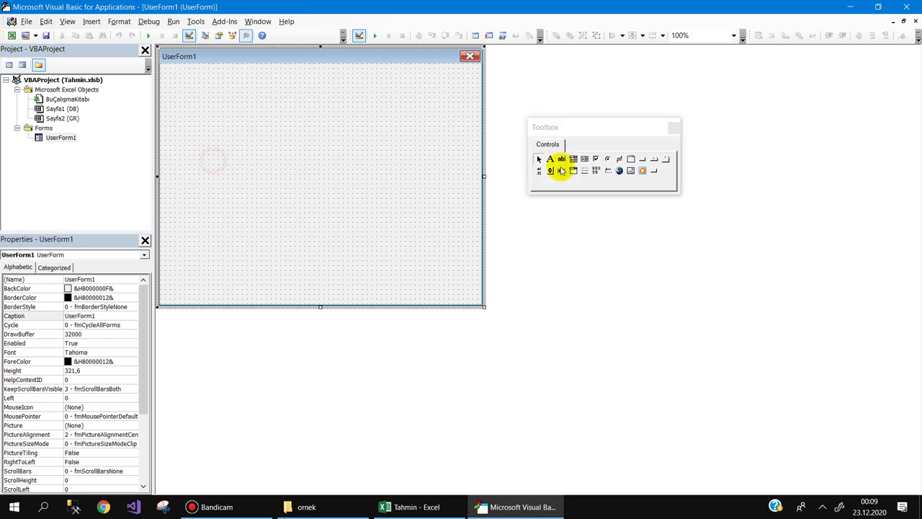
left_click(573, 158)
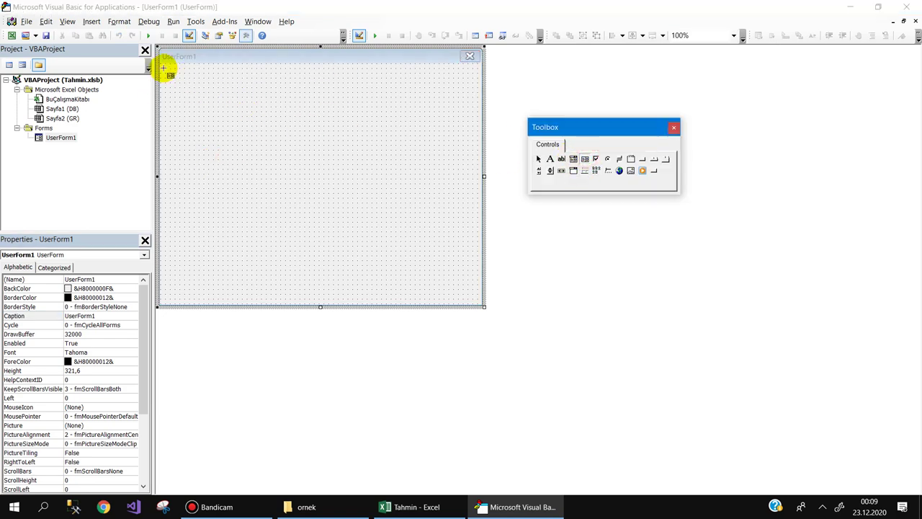
mouse_move(165, 68)
left_mouse_down()
mouse_move(341, 250)
mouse_move(282, 261)
left_mouse_up()
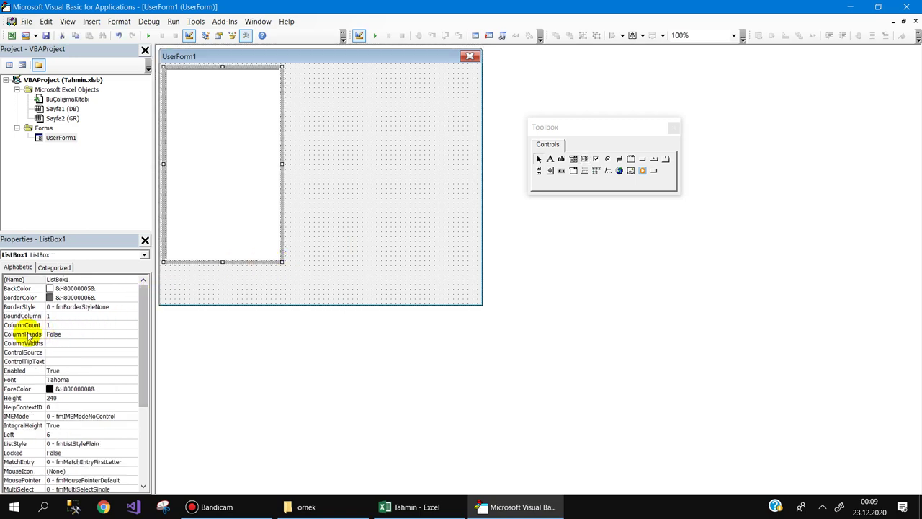
- Give the ListBox 2 columns, column headers on, and 49.95 pt column widths
left_click(24, 325)
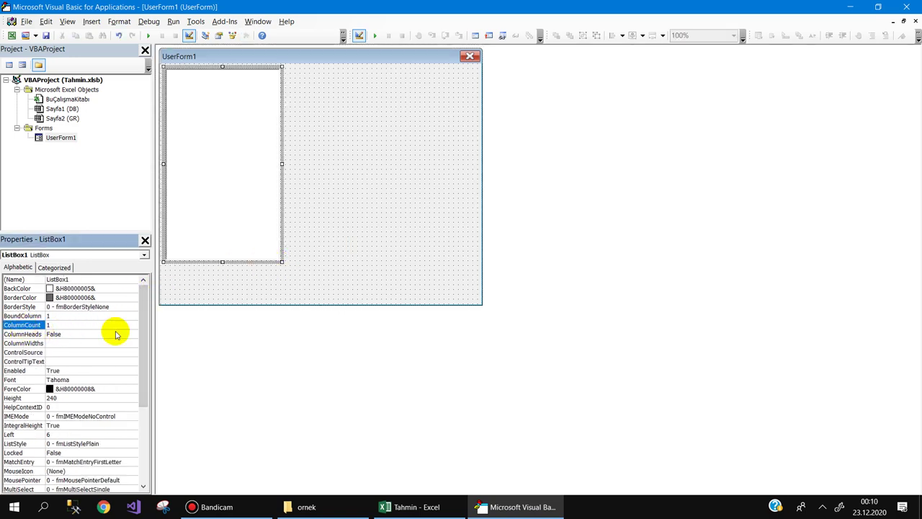
type("2")
key("Return")
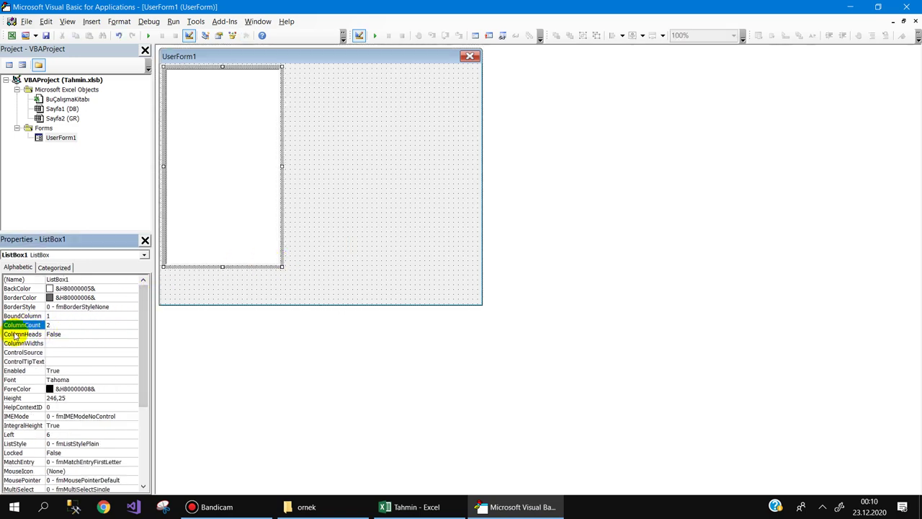
left_click(23, 334)
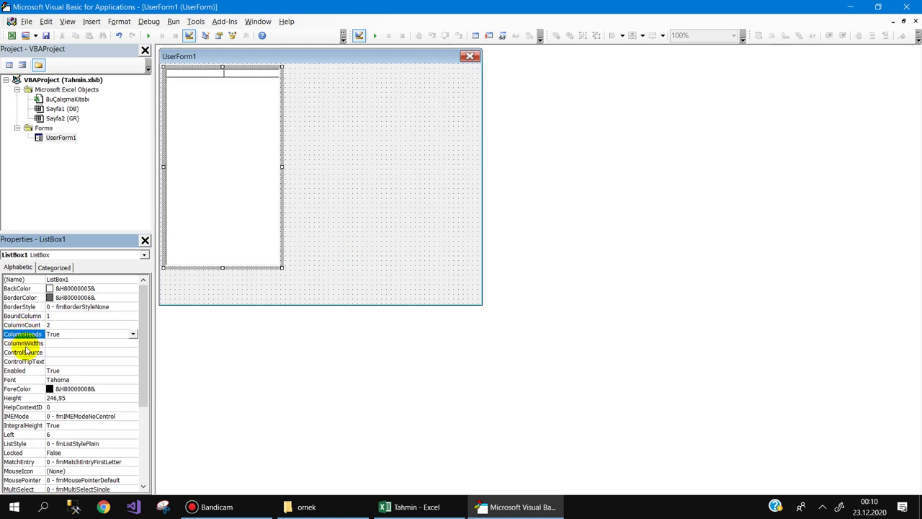
left_click(25, 343)
type("0")
key("Return")
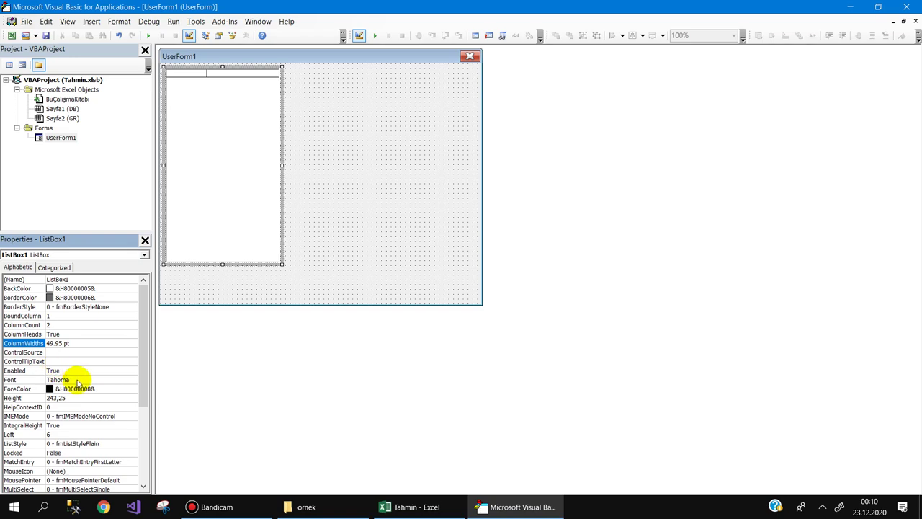
- Change the ListBox font to Calibri
left_click(77, 380)
left_click(133, 379)
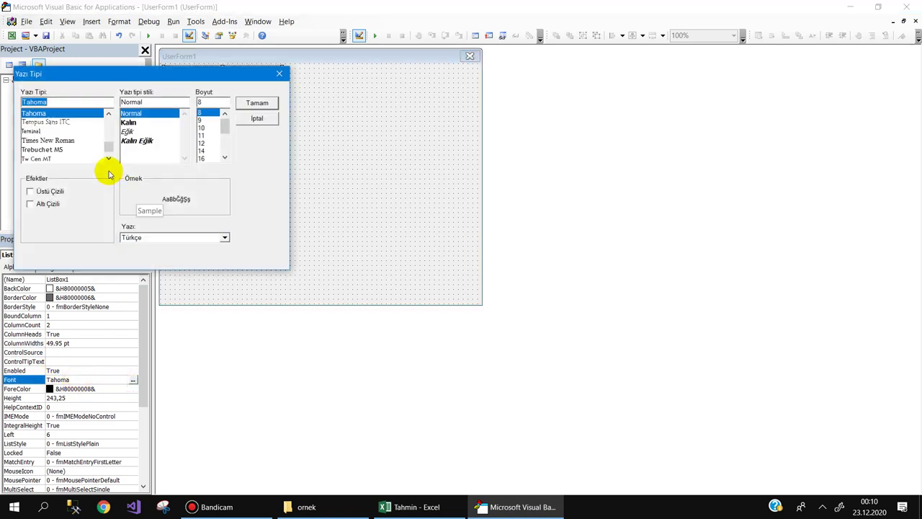
scroll(65, 137, "up", 10)
left_click(43, 123)
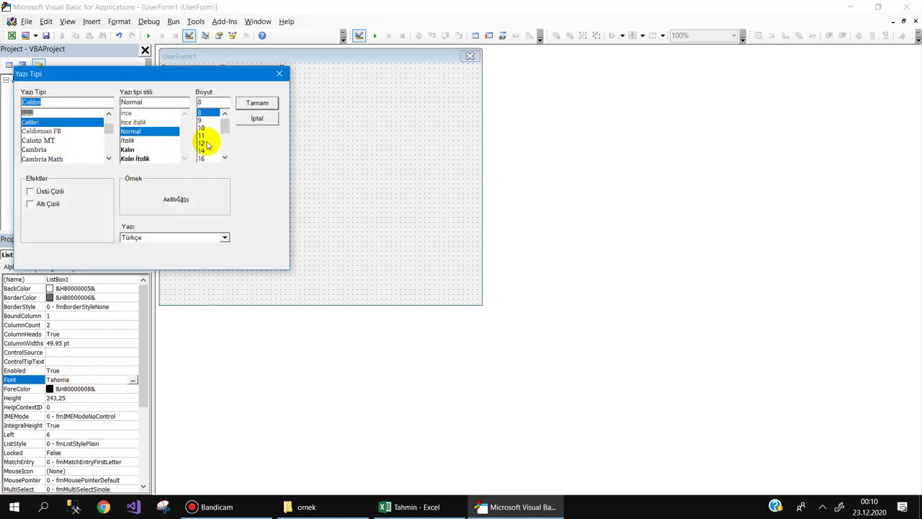
left_click(253, 103)
scroll(87, 353, "down", 2)
scroll(58, 403, "down", 1)
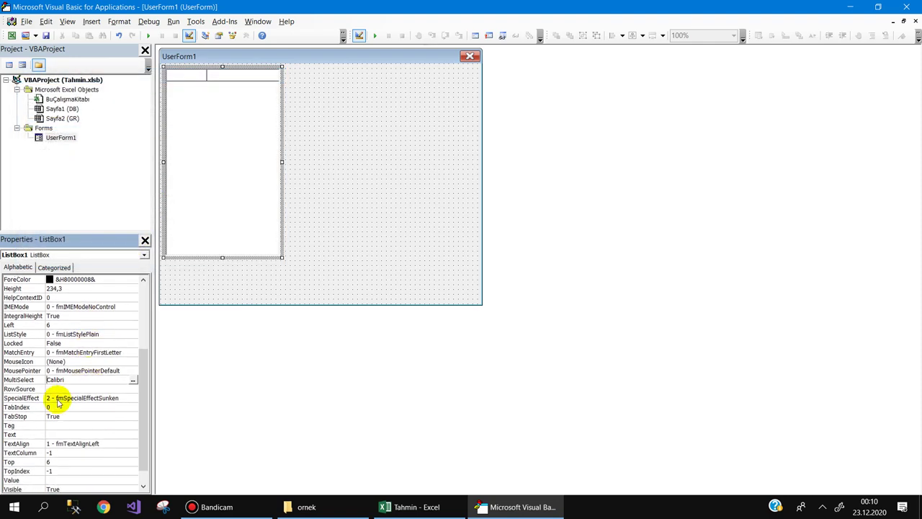
- Set the ListBox RowSource to DB!A2:B12
left_click(432, 507)
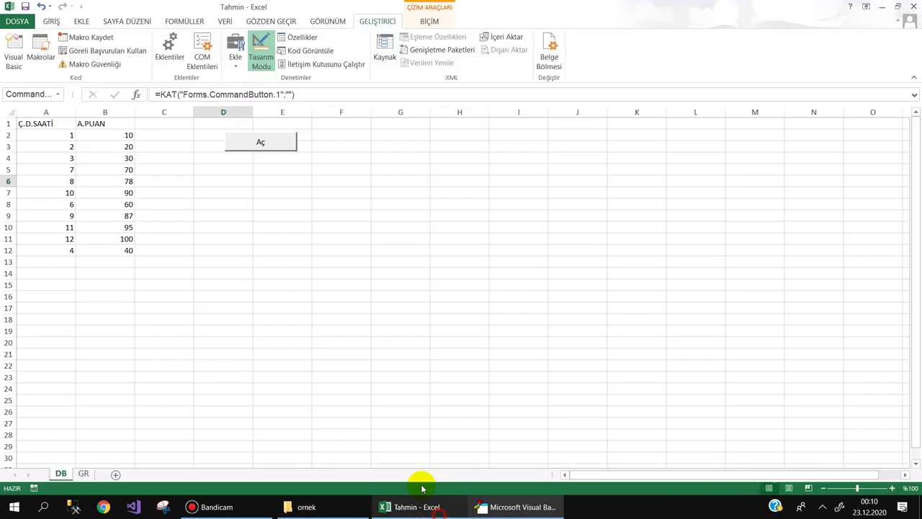
left_click(511, 510)
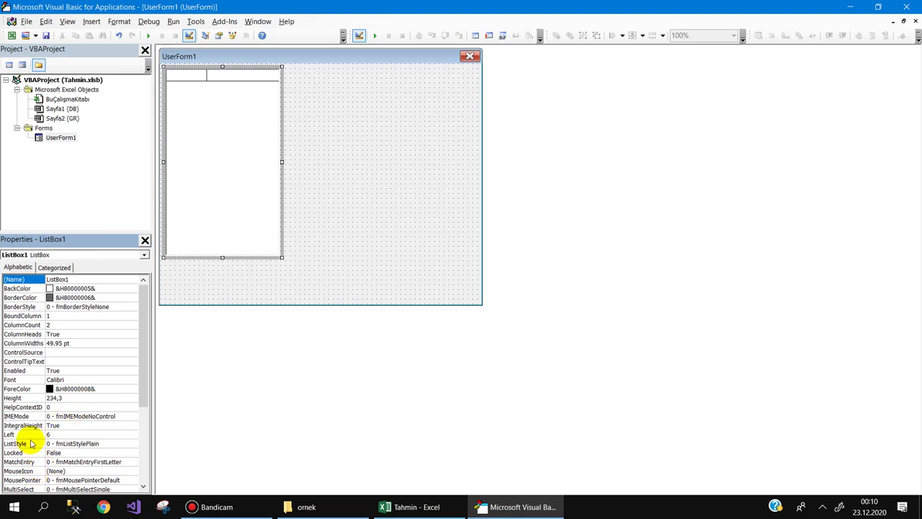
scroll(32, 443, "down", 2)
left_click(58, 444)
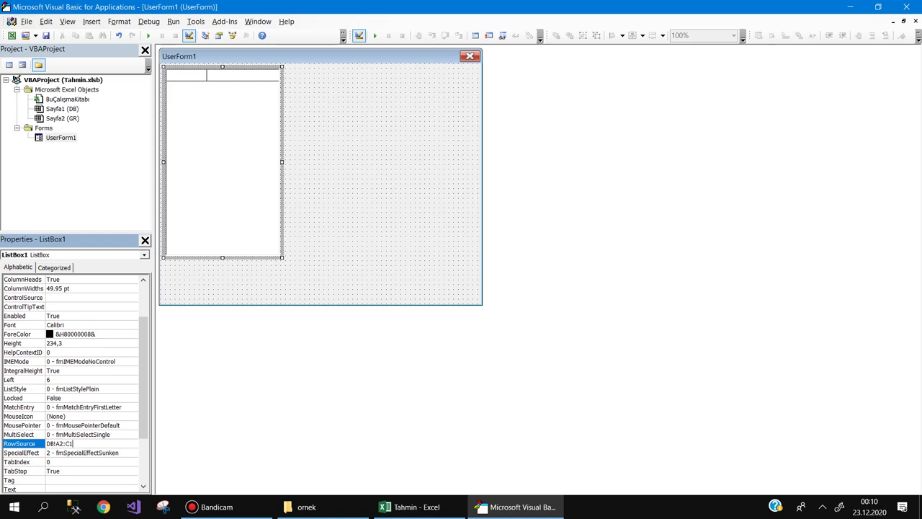
key("Return")
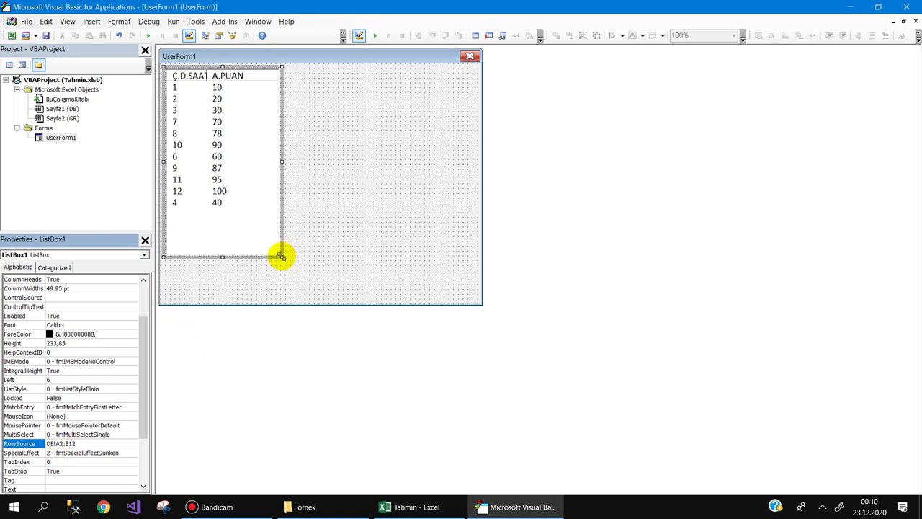
- Shrink the ListBox to fit its data and widen UserForm1 to the right
left_click_drag(281, 256, 269, 229)
left_click(325, 225)
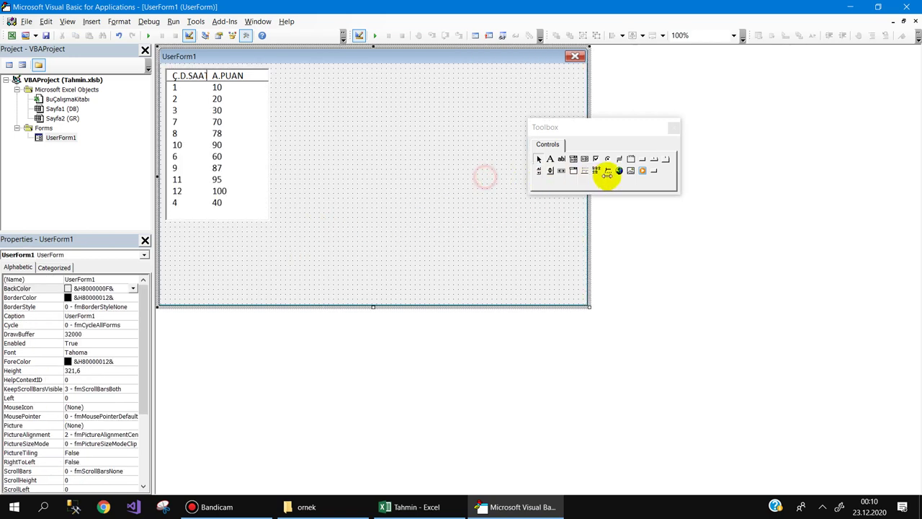
left_click_drag(484, 176, 639, 177)
left_click_drag(605, 128, 758, 170)
- Draw an Image1 box to the right of the list and resize it and the form
left_click(783, 213)
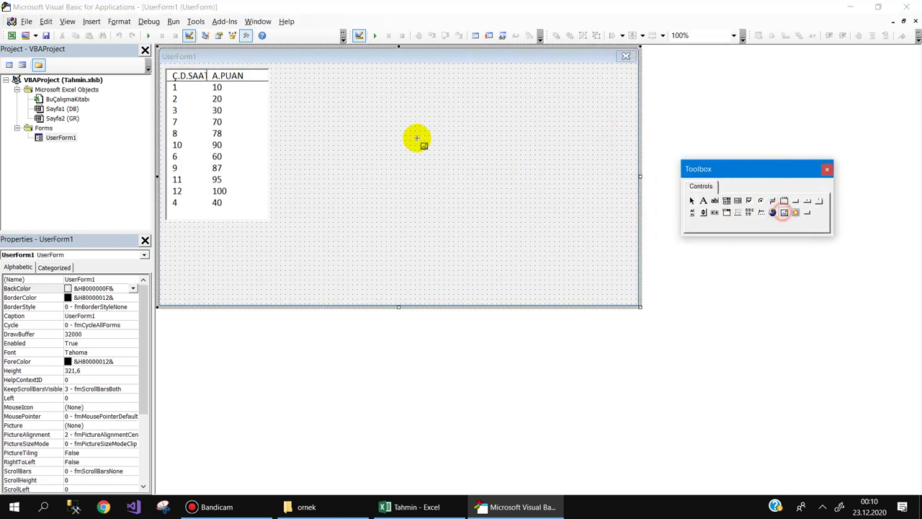
left_click_drag(278, 68, 472, 221)
left_click(639, 173)
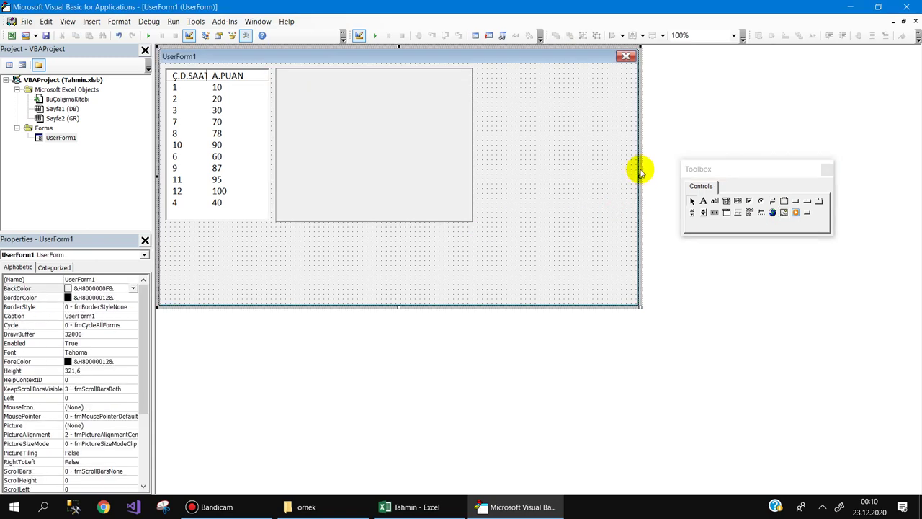
left_click_drag(641, 175, 498, 176)
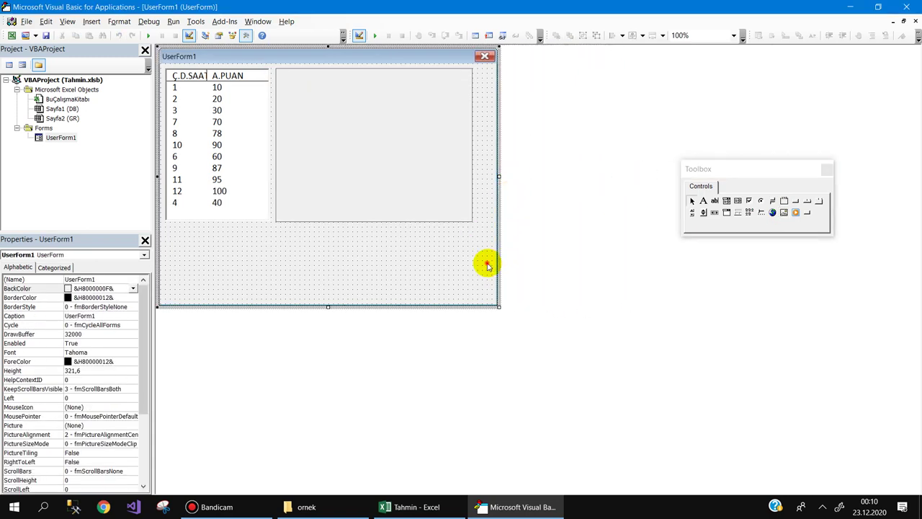
left_click_drag(499, 306, 612, 319)
left_click(383, 180)
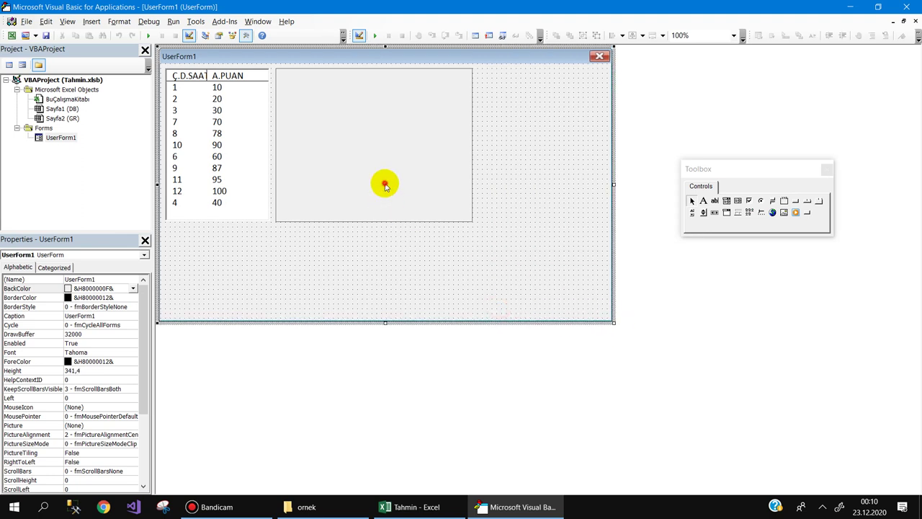
left_click_drag(473, 223, 535, 242)
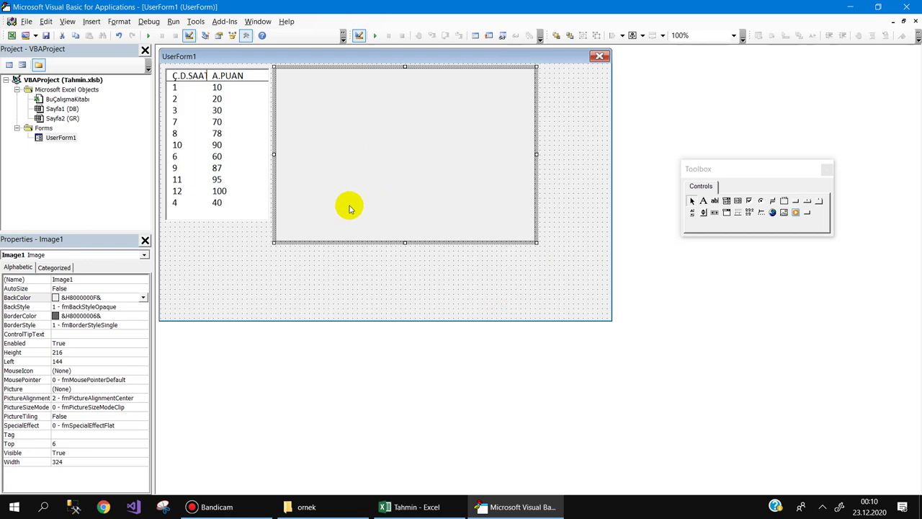
left_click(266, 276)
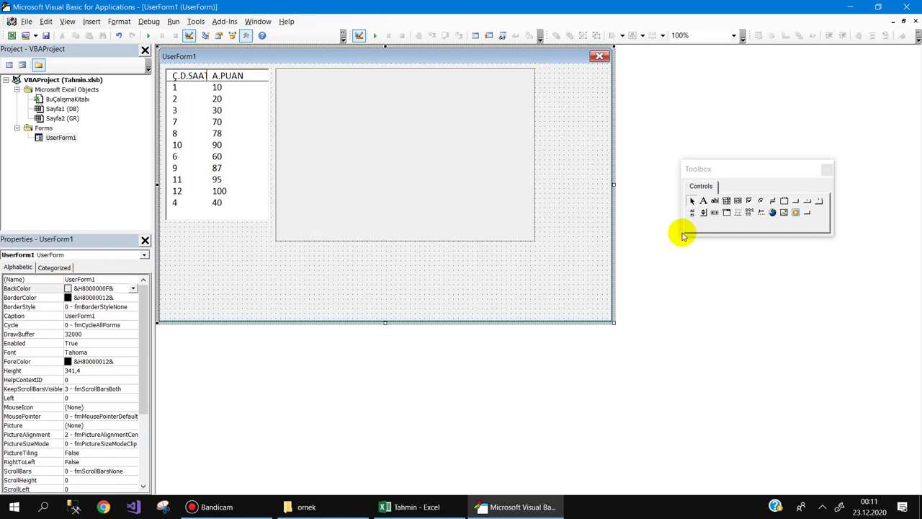
- Add CommandButton1 below the list, stretch Image1 down to match, and narrow the form
left_click(794, 200)
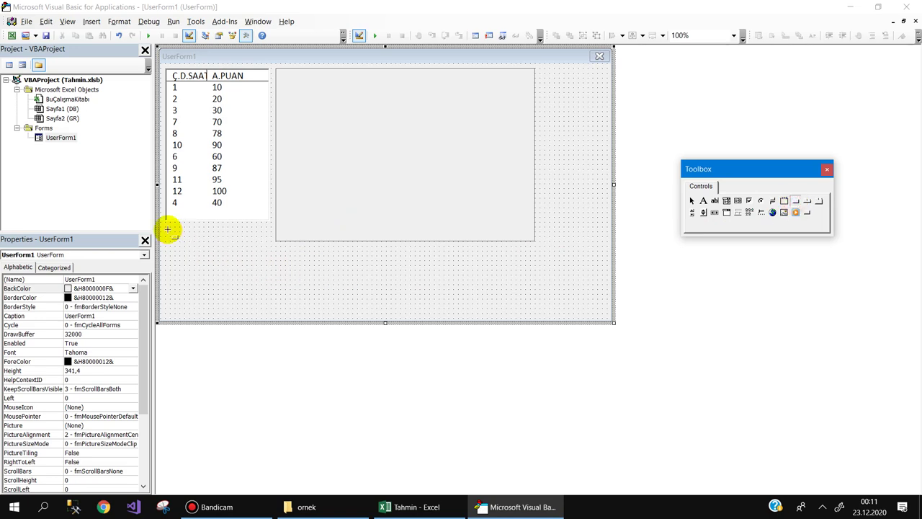
left_click_drag(167, 229, 270, 250)
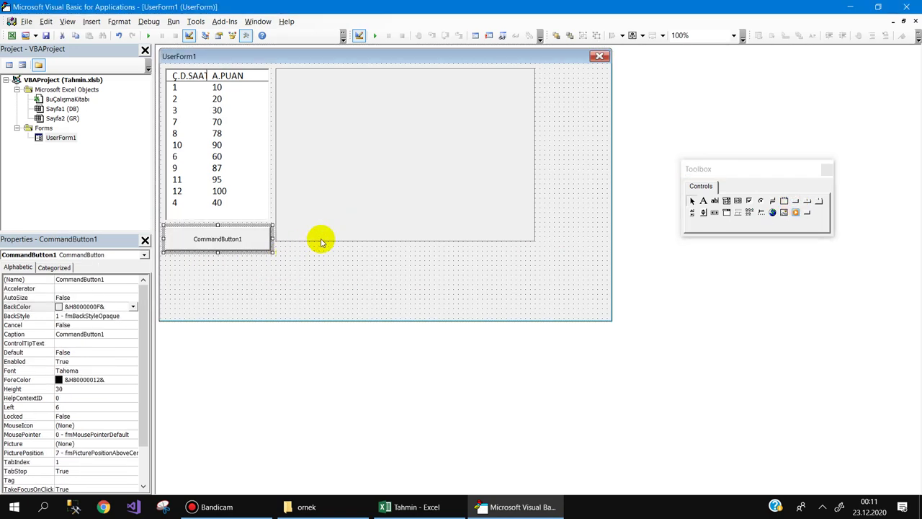
left_click(337, 220)
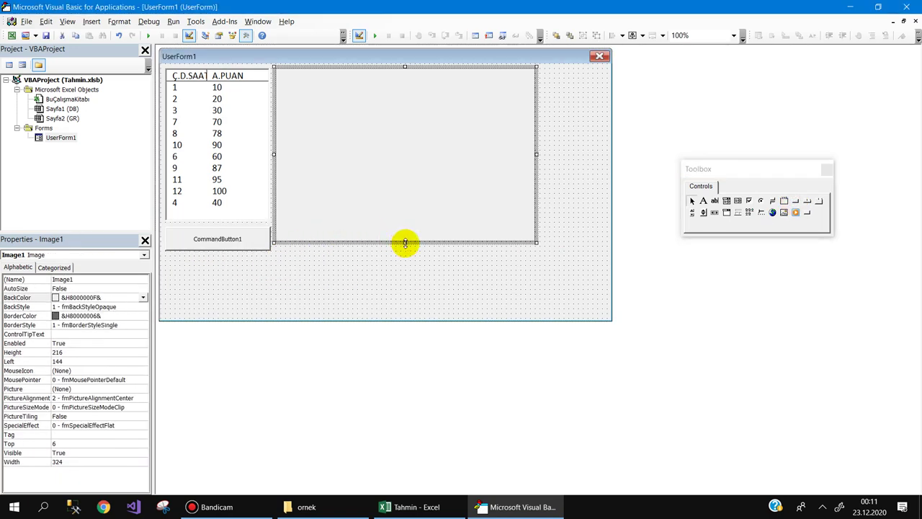
left_click_drag(406, 250, 405, 254)
left_click(441, 278)
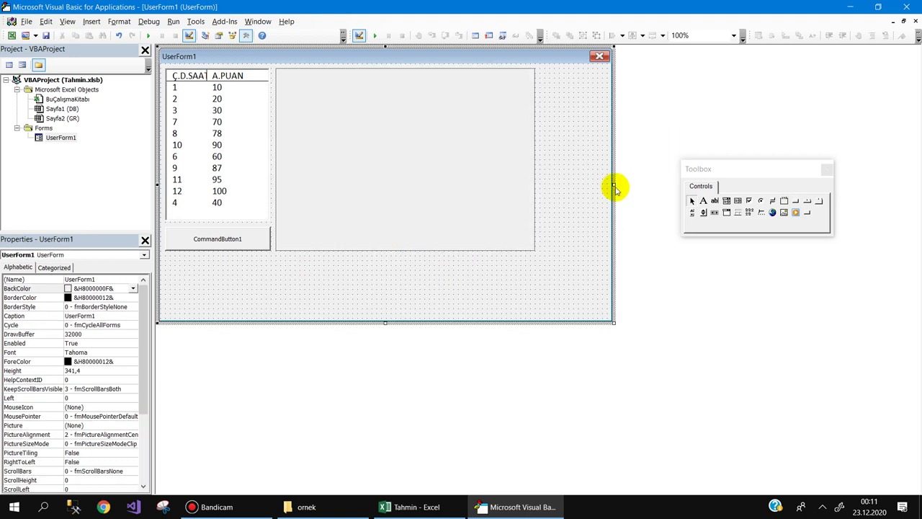
left_click_drag(613, 185, 541, 184)
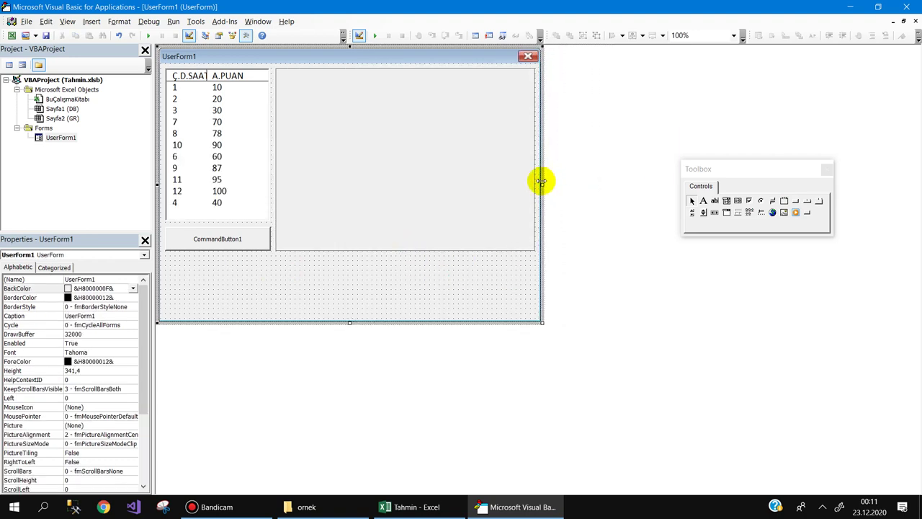
left_click(703, 200)
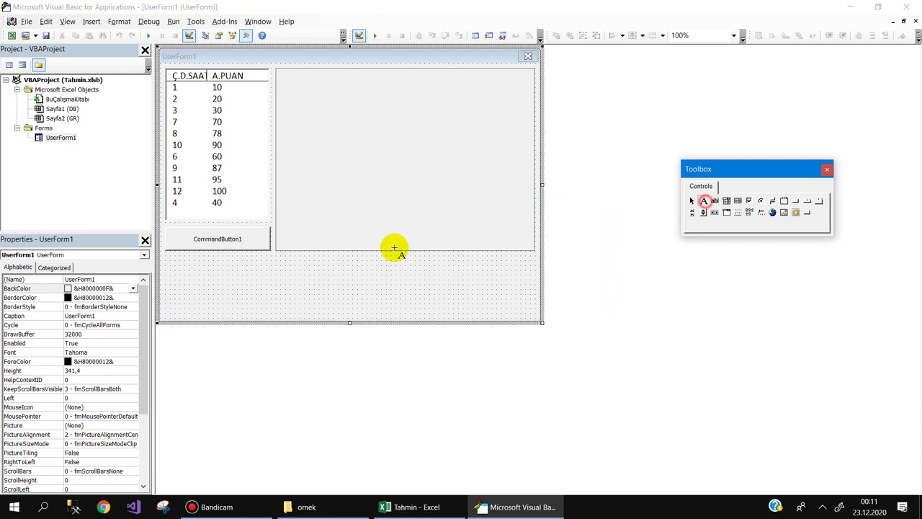
- Add a 'Çalıştığı Saat:' label with a text box beside it
left_click(165, 265)
left_click(181, 272)
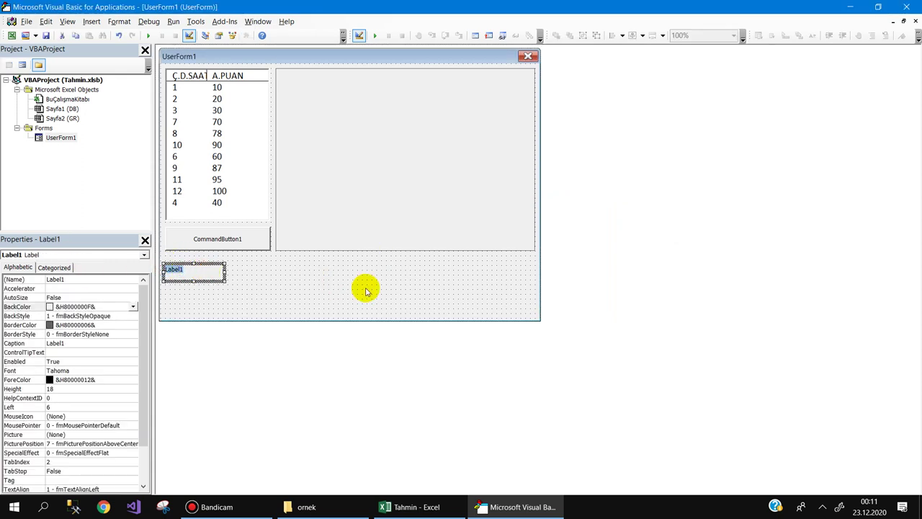
type("Çalıştığı Saat:")
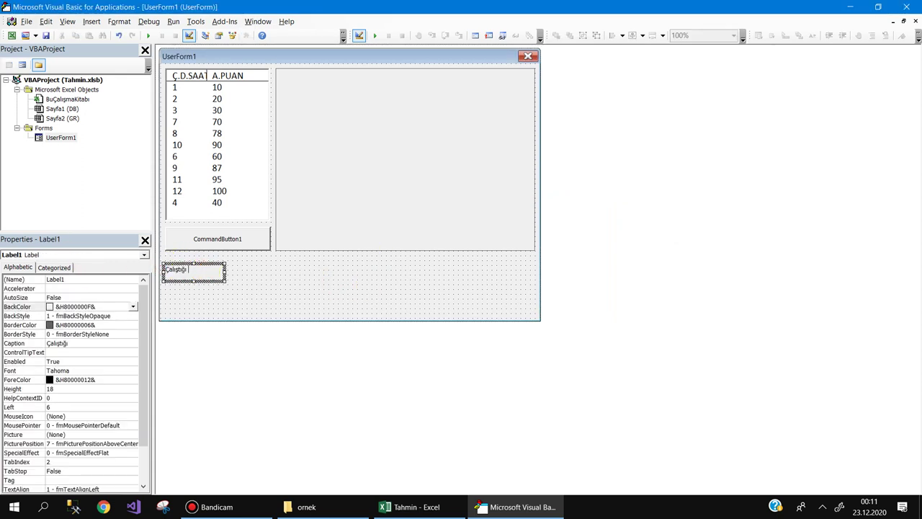
left_click(265, 282)
left_click(715, 201)
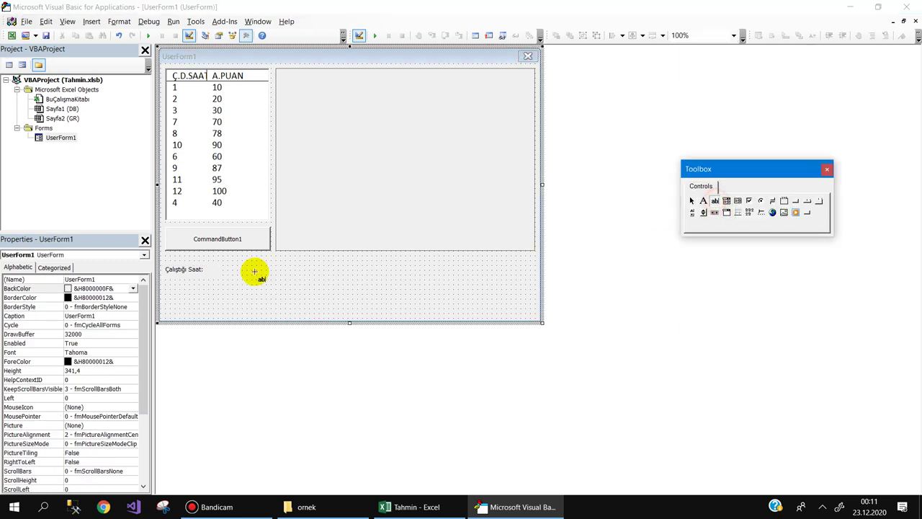
left_click(212, 263)
- Copy the label and text box to a second 'Alacağı Puan' row and set its text box Enabled to False
left_click(190, 269)
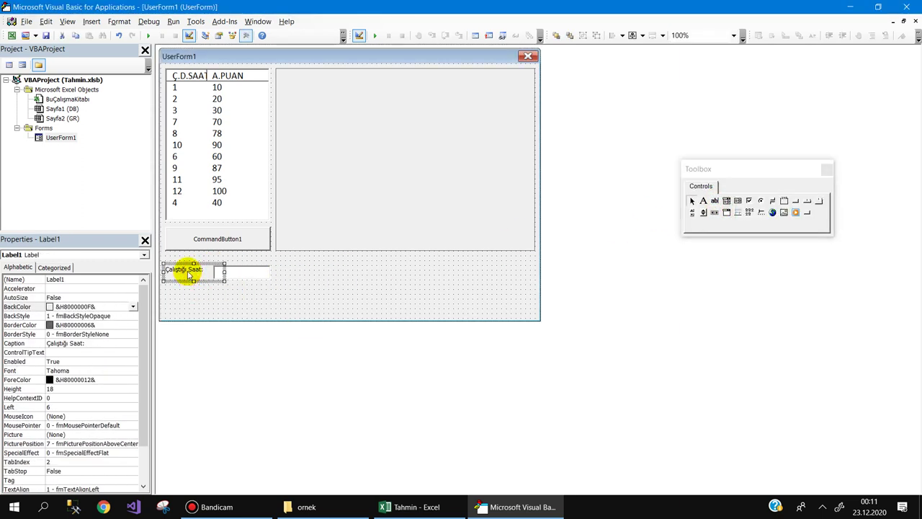
left_click_drag(189, 269, 204, 295)
left_click(204, 301)
type("Alacağı Puan")
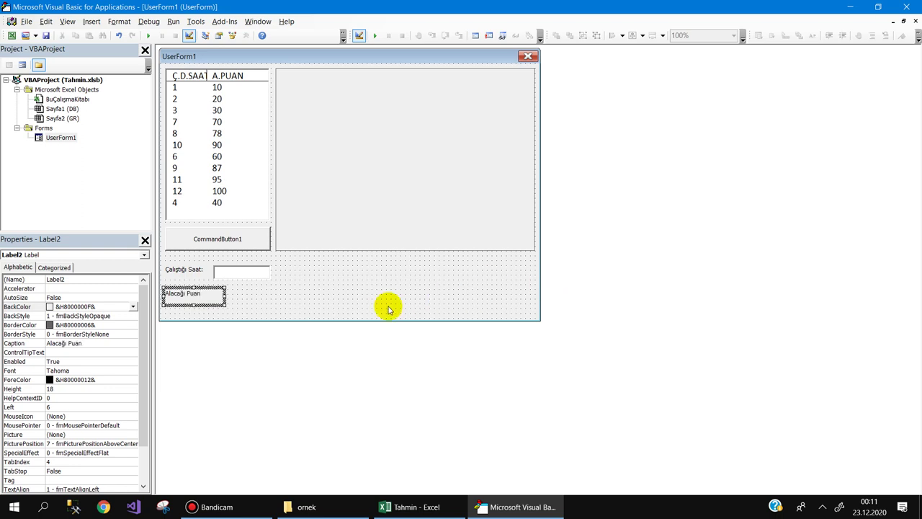
left_click(247, 274)
left_click_drag(239, 269, 239, 297)
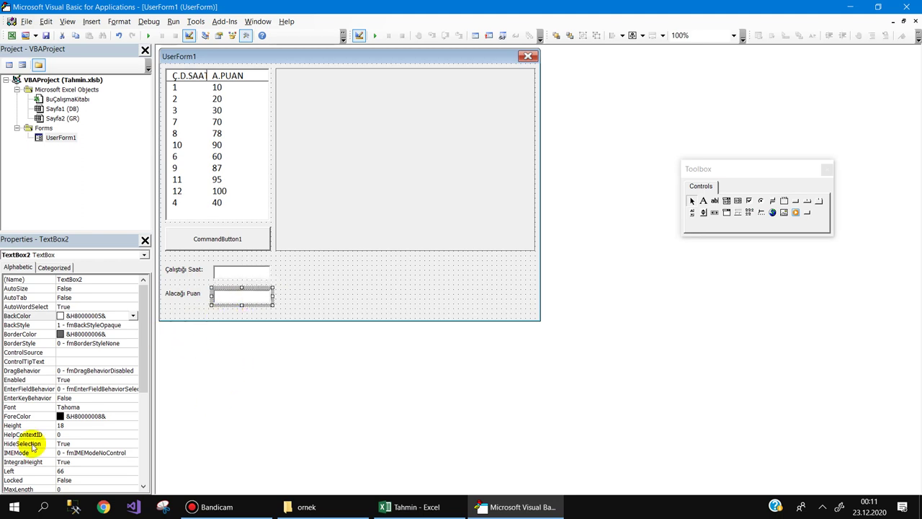
left_click(27, 379)
double_click(28, 380)
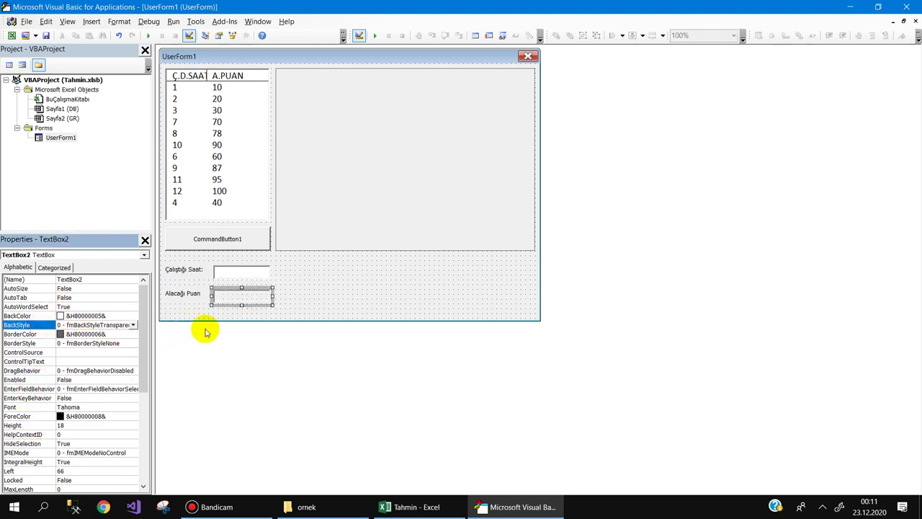
left_click(315, 295)
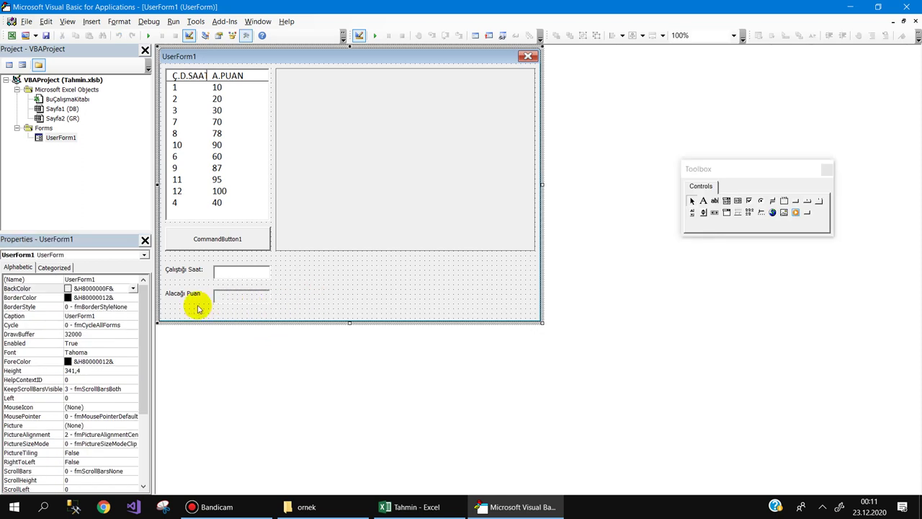
left_click_drag(183, 311, 172, 268)
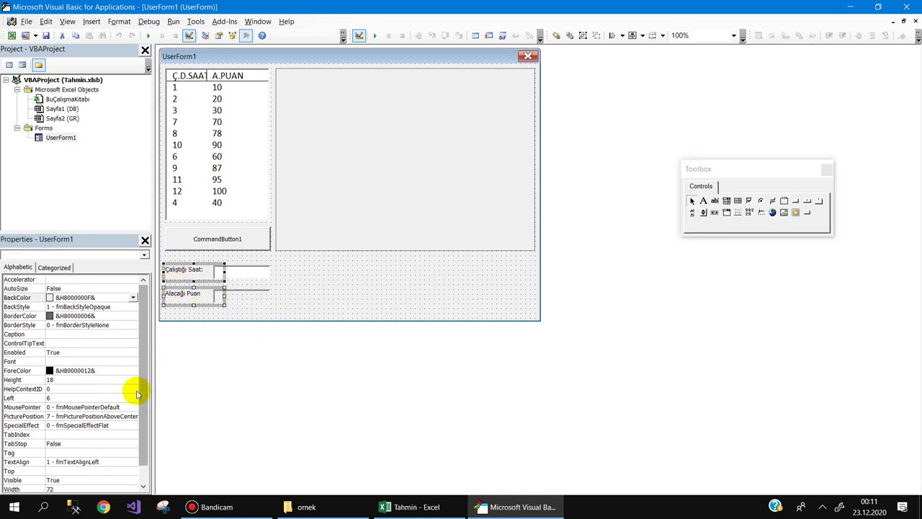
- Set both labels' font to Calibri at a larger size
left_click(119, 360)
left_click(132, 361)
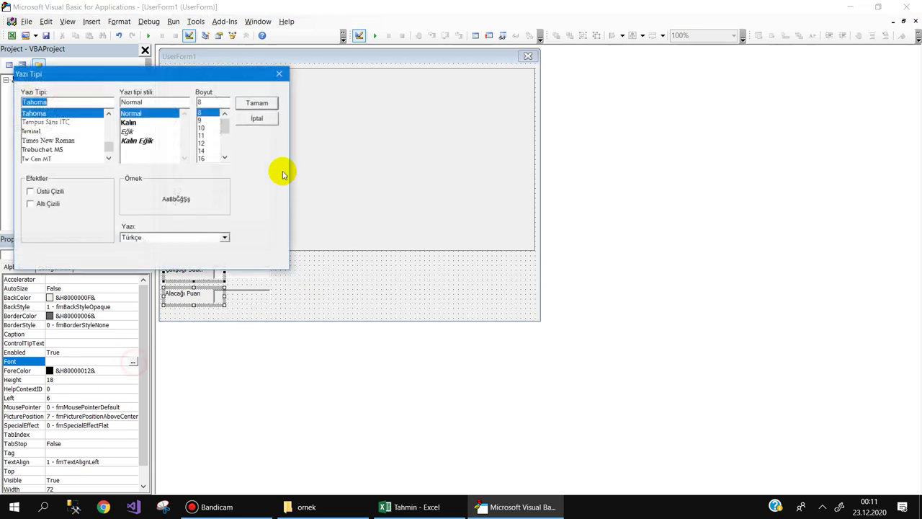
type("c")
left_click(46, 122)
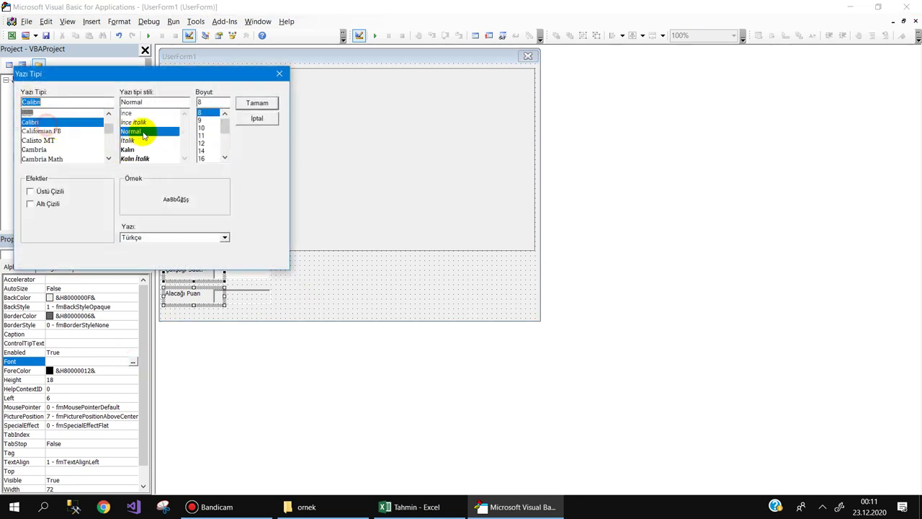
left_click(202, 142)
left_click(256, 103)
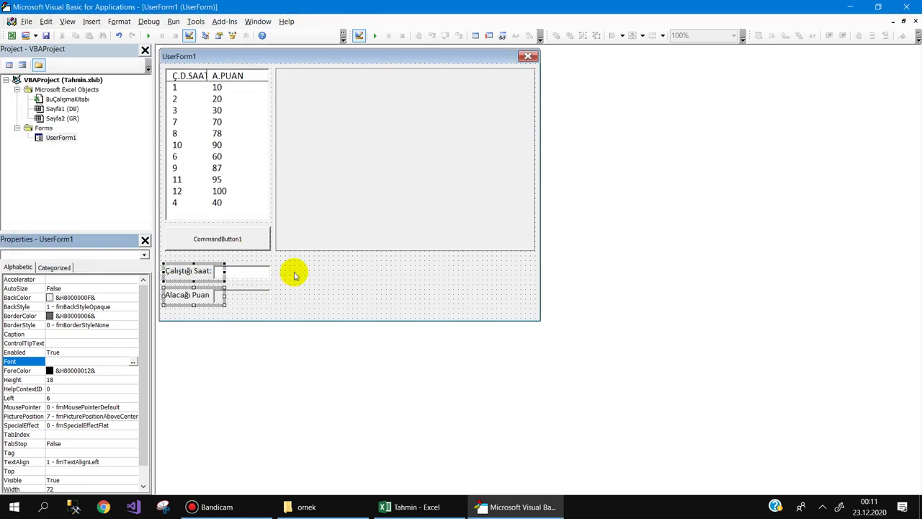
- Give both text boxes Calibri 12 font and a height of 20
left_click_drag(264, 310, 240, 264)
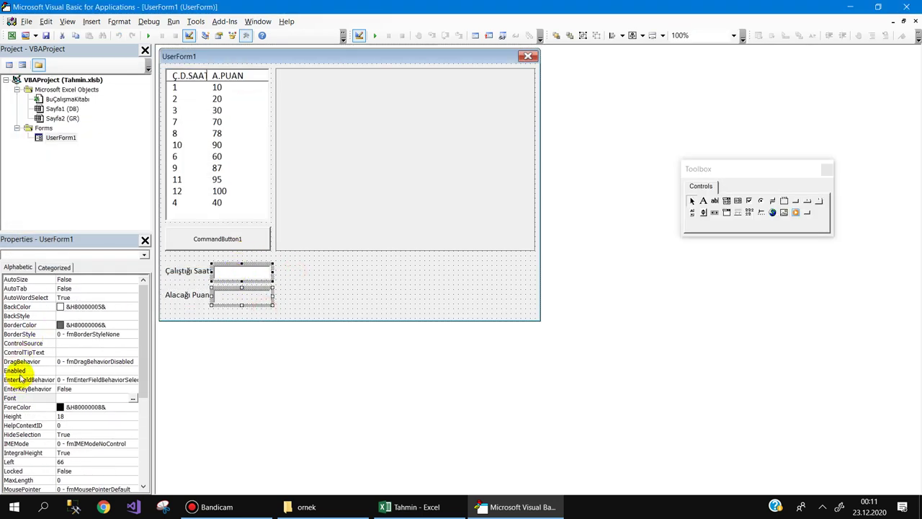
left_click(14, 416)
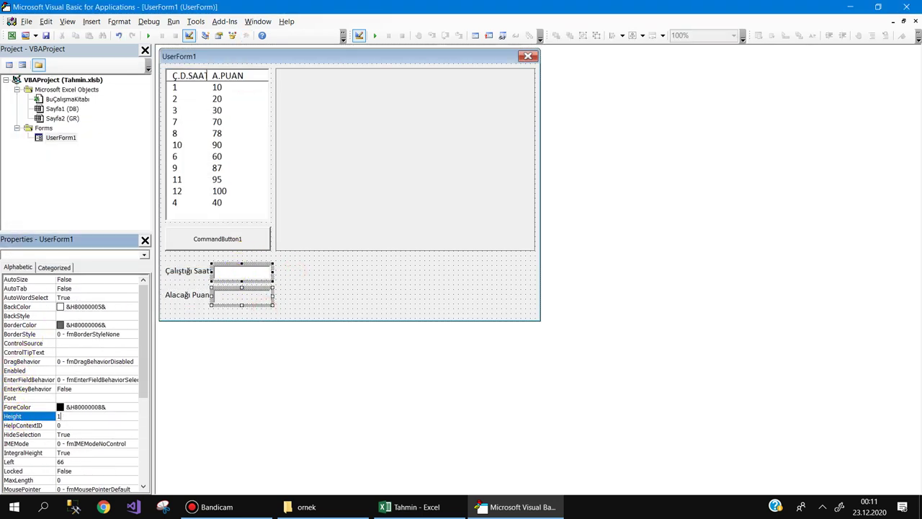
type("2")
left_click(126, 398)
left_click(133, 397)
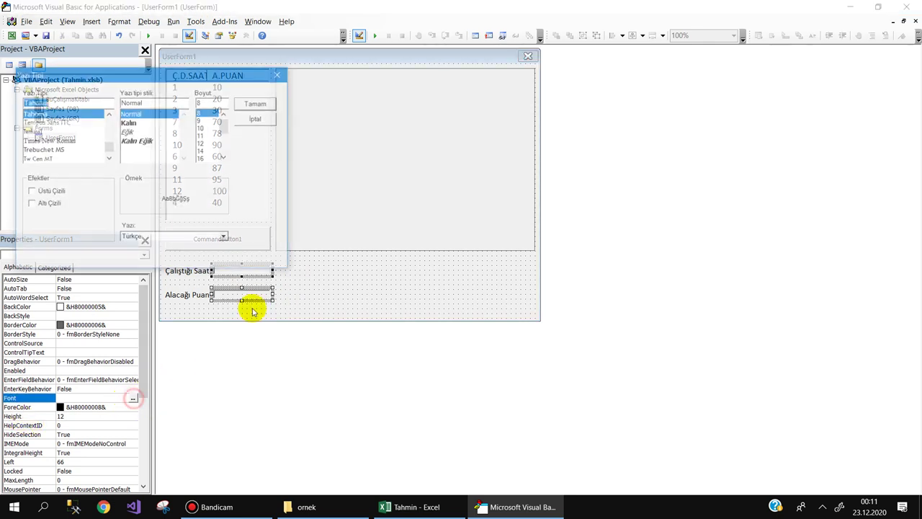
scroll(100, 148, "up", 15)
left_click(41, 122)
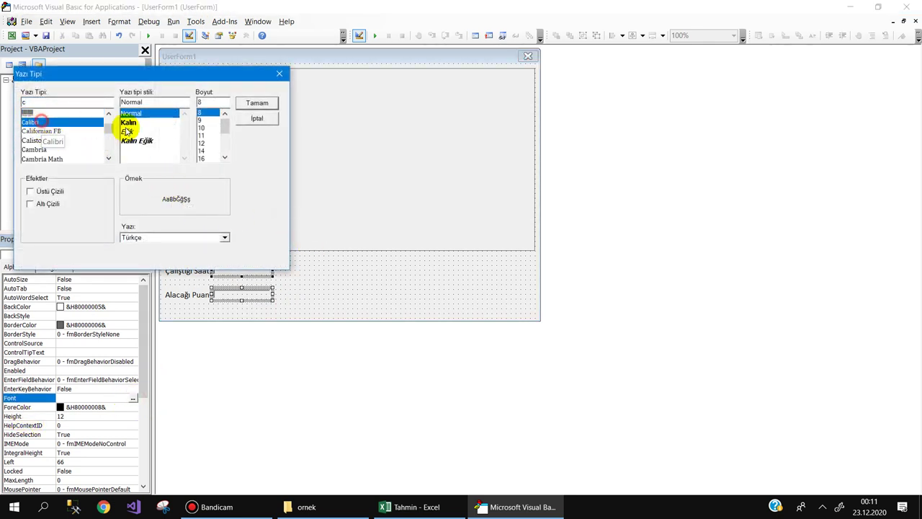
left_click(203, 143)
left_click(248, 103)
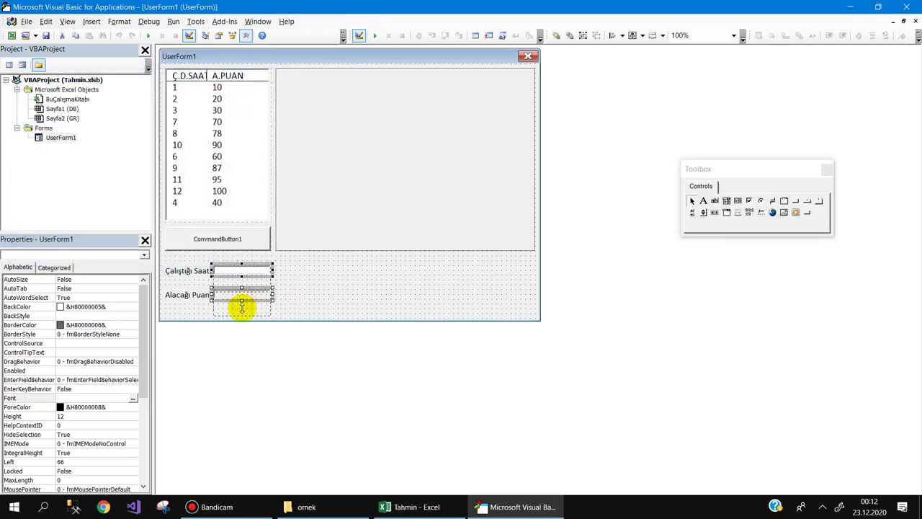
left_click_drag(242, 299, 241, 317)
left_click(22, 416)
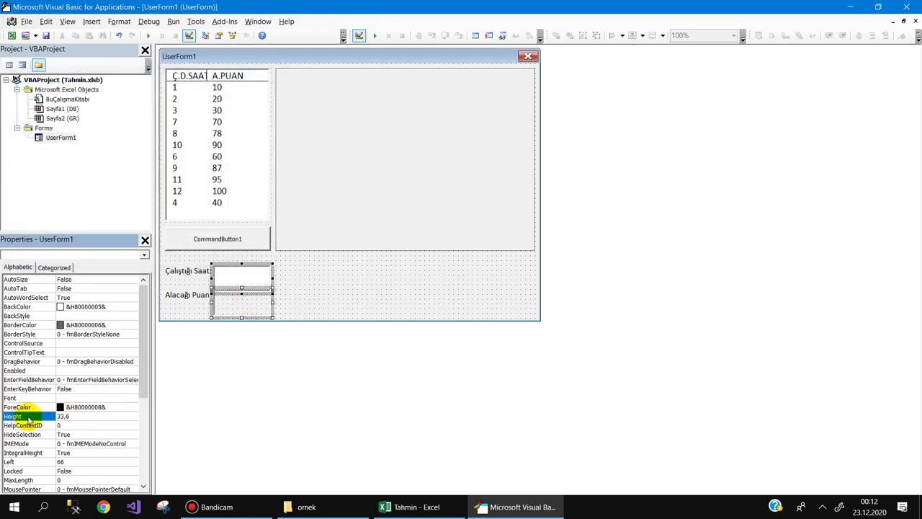
type("20")
key("Return")
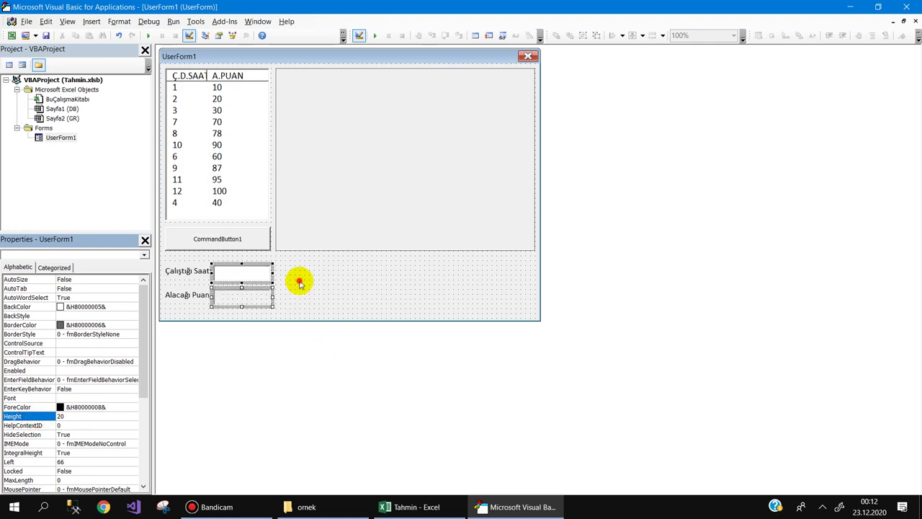
left_click(300, 281)
- Caption CommandButton1 'Tahmin Et' and open its CommandButton1_Click procedure
left_click(237, 273)
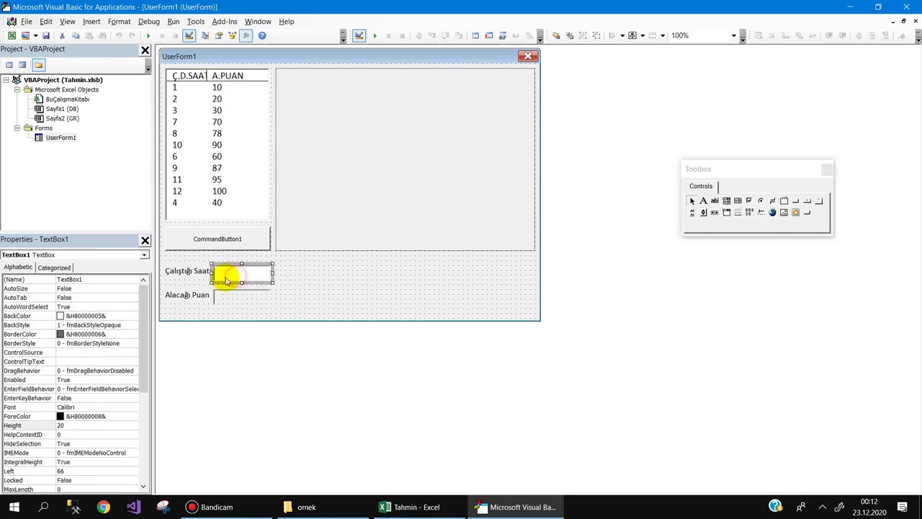
left_click(233, 301)
left_click(303, 281)
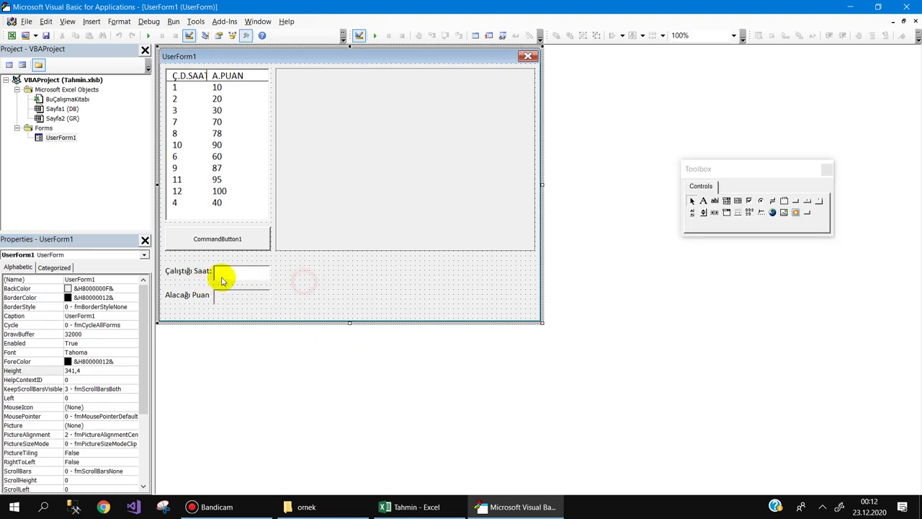
left_click(229, 243)
left_click(248, 240)
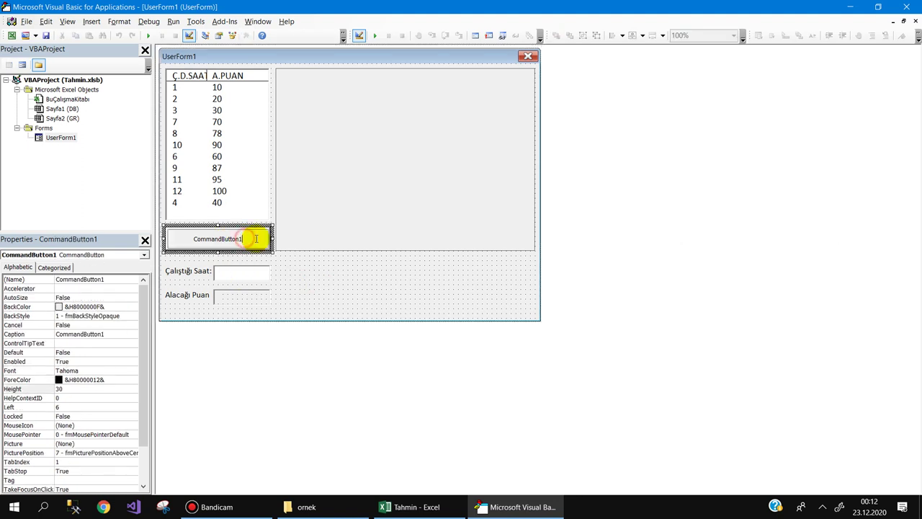
type("Tah")
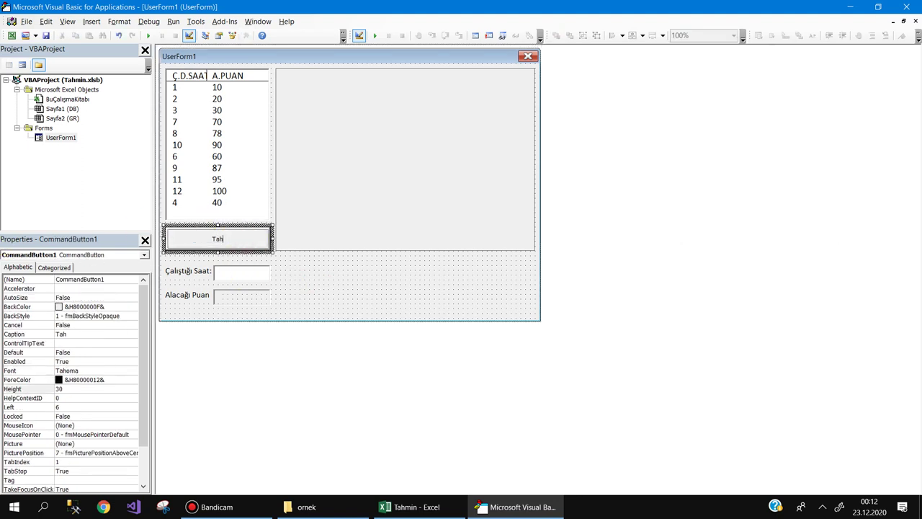
type("min Et")
left_click(337, 286)
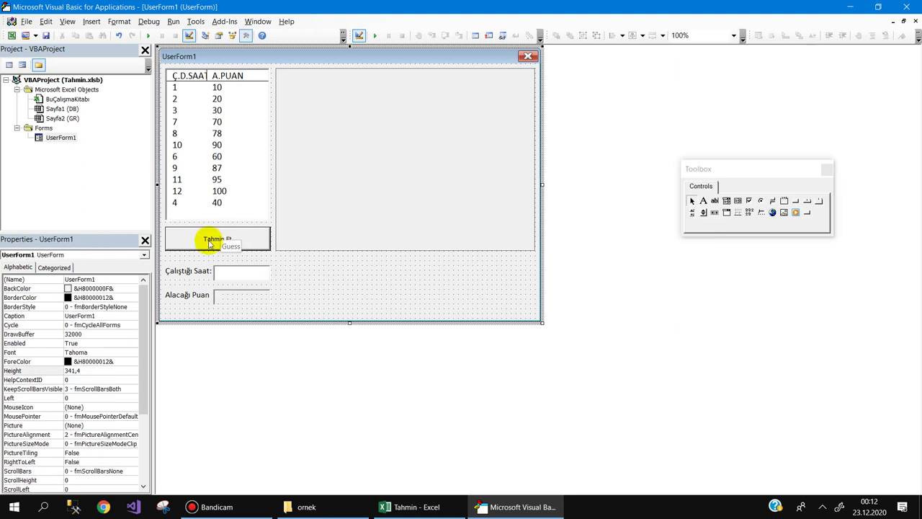
double_click(211, 244)
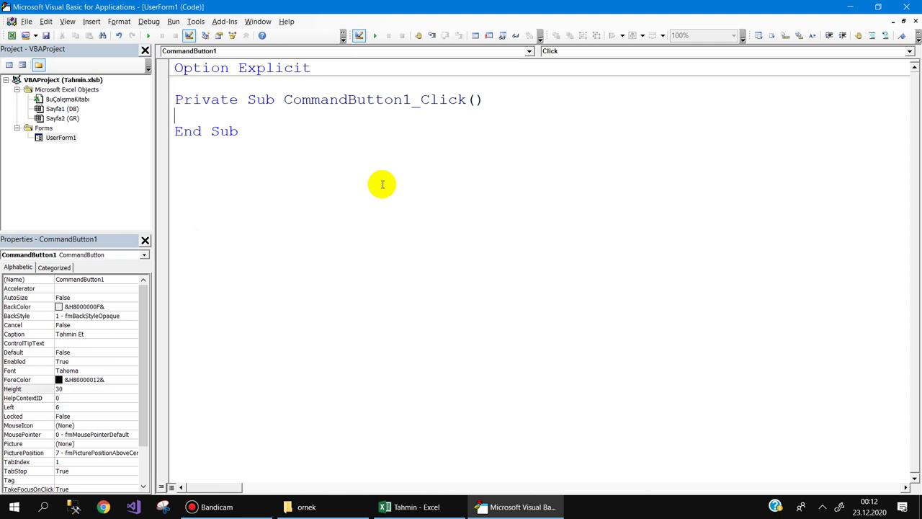
- Declare Dim g As Chart and Dim dosya As String in the click procedure
type("dim")
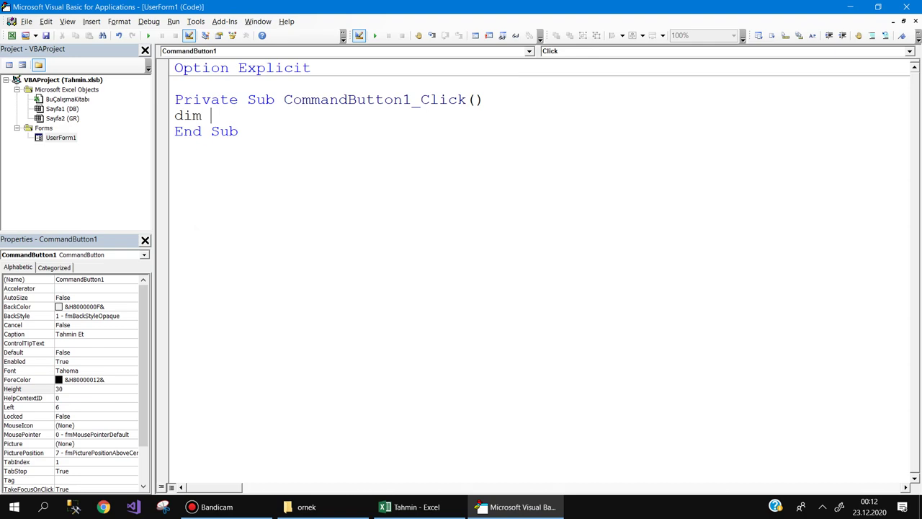
left_click(415, 506)
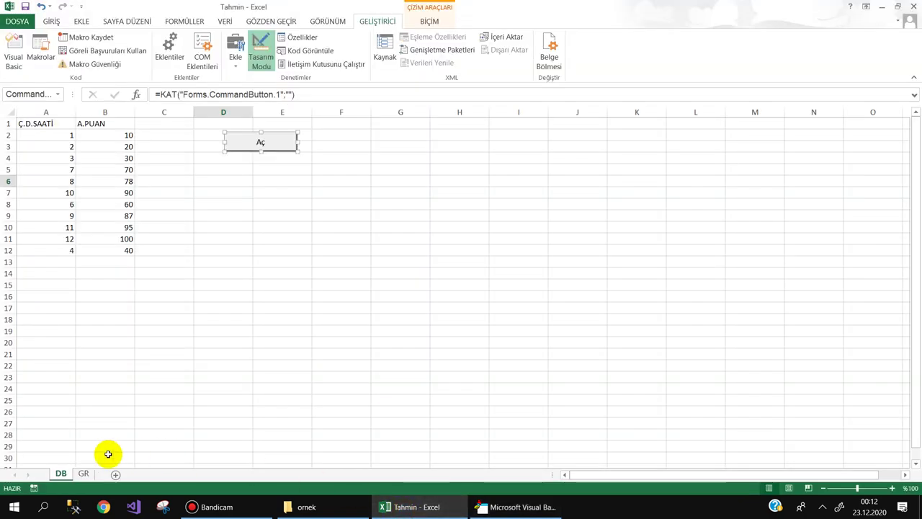
left_click(491, 506)
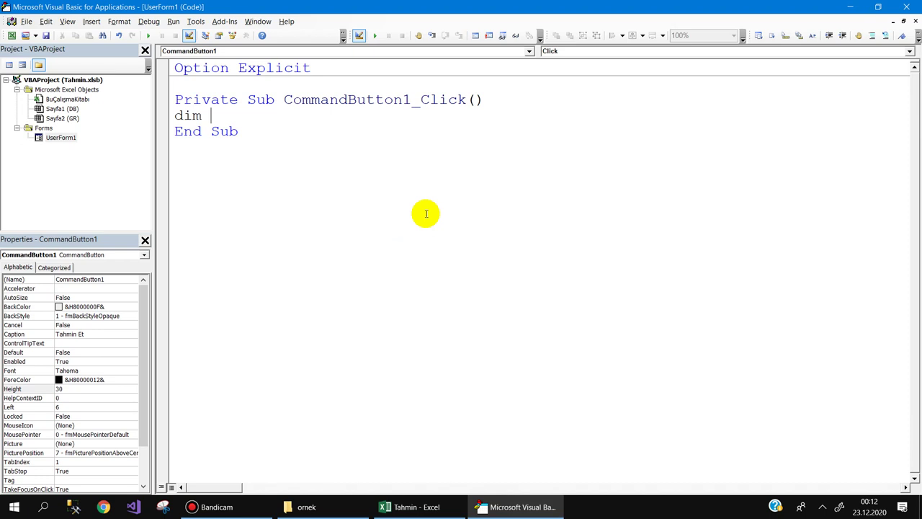
type("g")
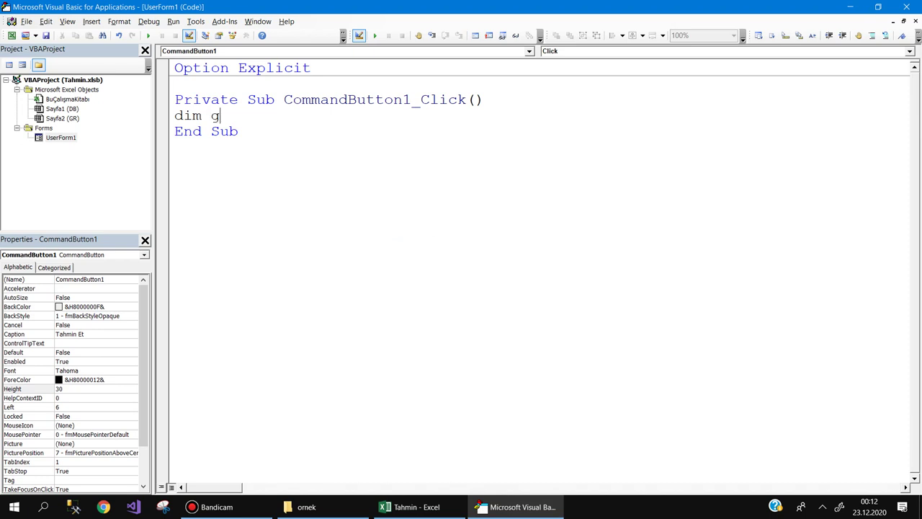
type(" as")
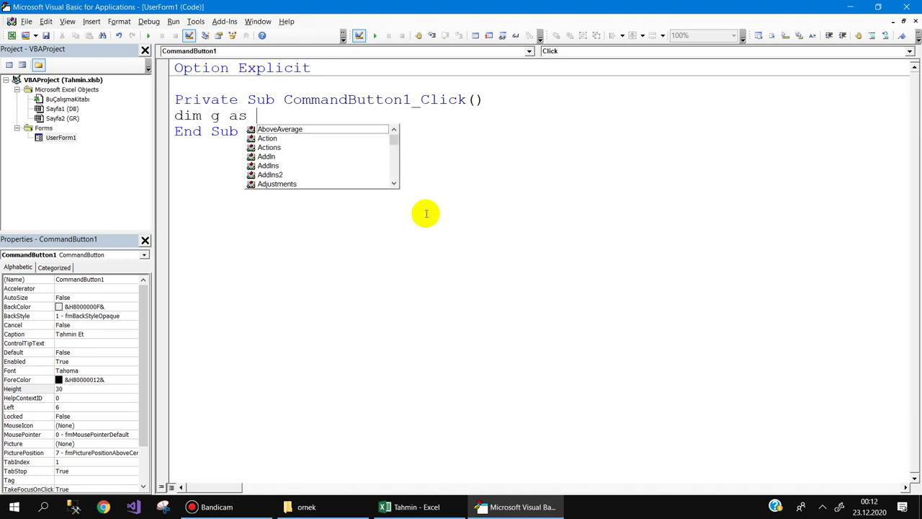
type(" char")
key("Return")
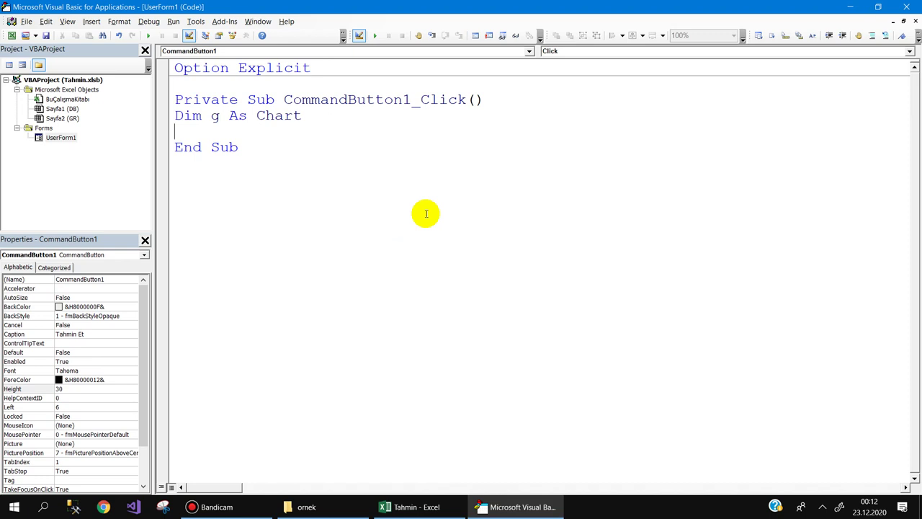
type("dim dos")
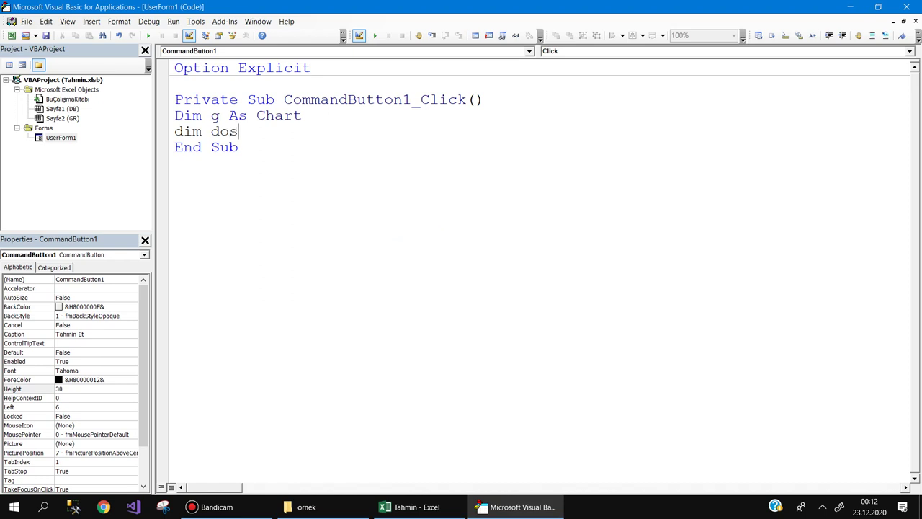
type("ya as str")
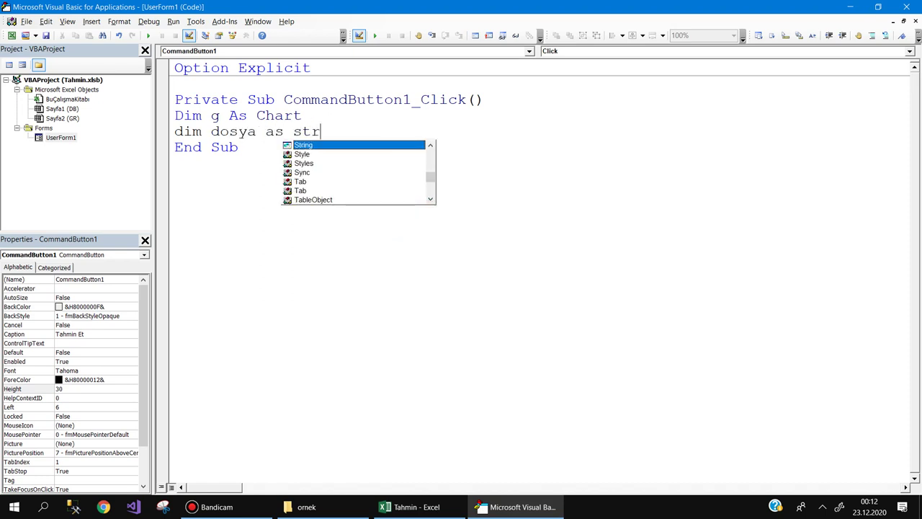
key("Return")
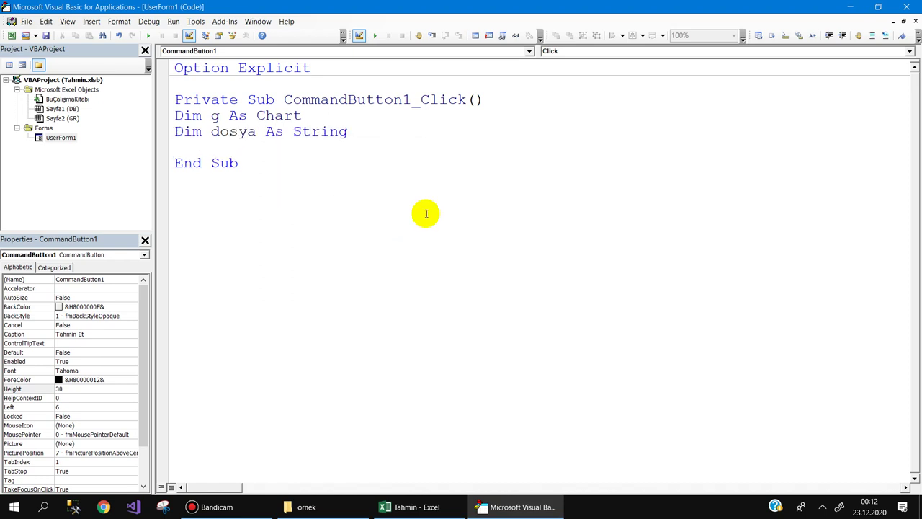
- Add Set g = Sheets("GR").ChartObjects(1).Chart
type("set g")
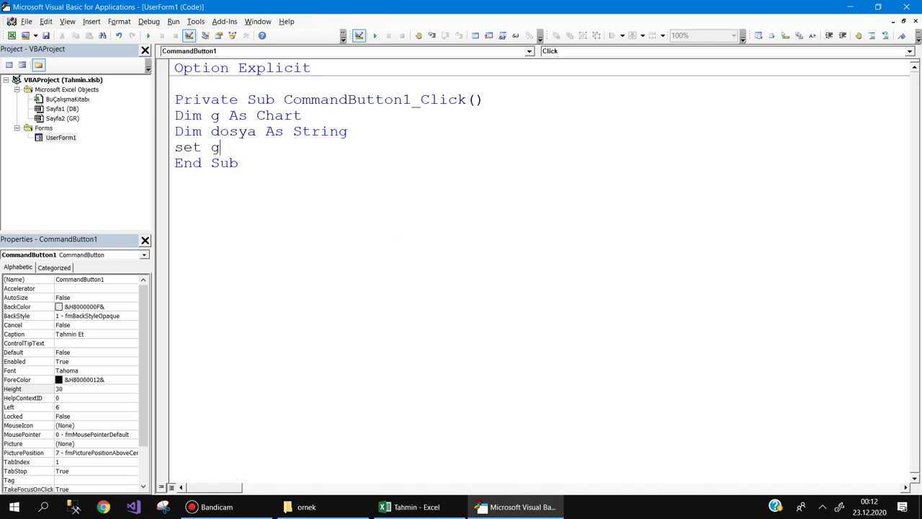
type("=she")
key("ctrl+space")
type("(\"")
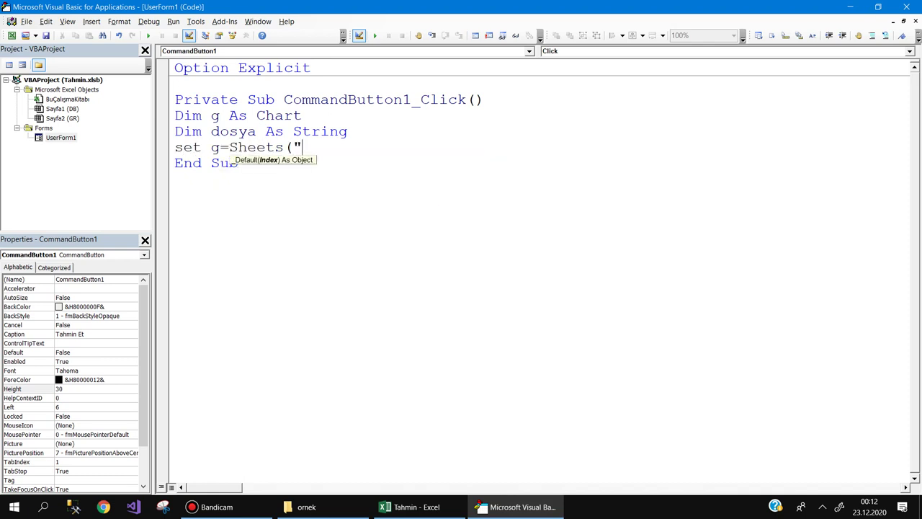
type("GR\"")
type(").")
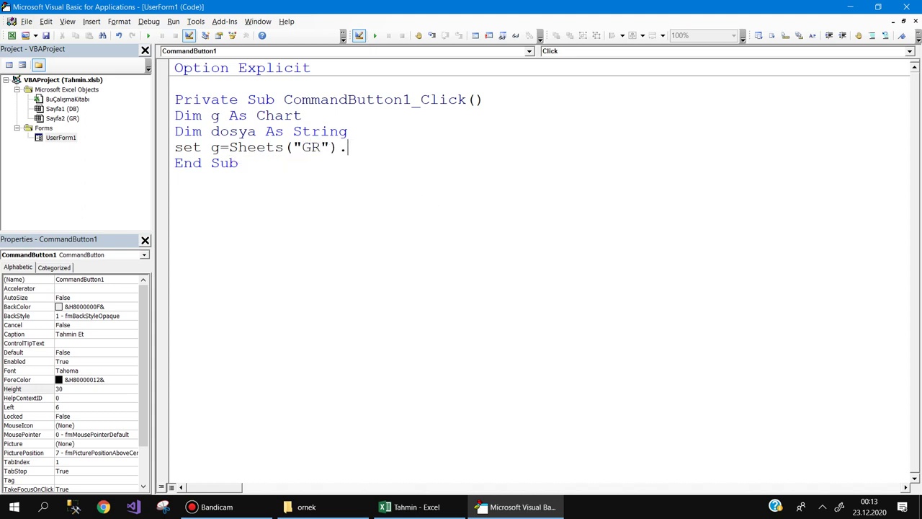
type("c")
key("BackSpace")
type("Ch")
type("art")
type("Obje")
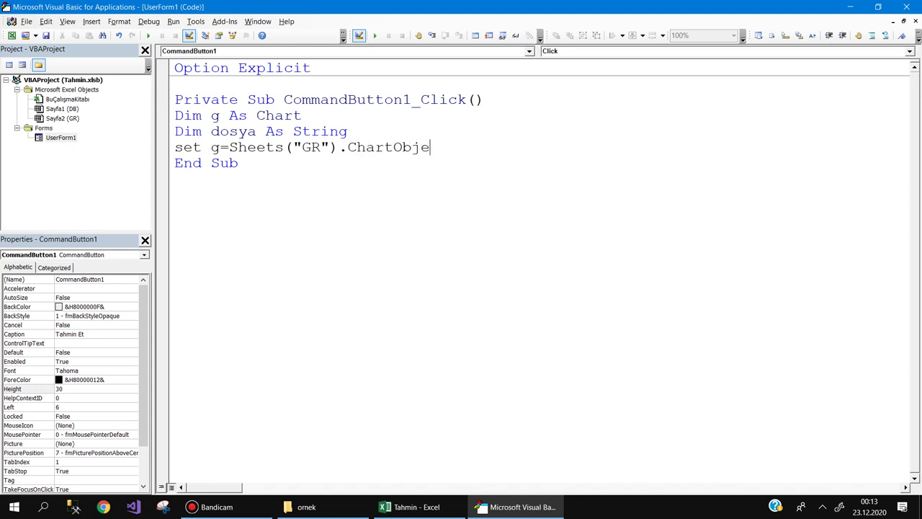
type("cts")
type("(\"1")
key("BackSpace")
key("BackSpace")
type("1)")
type(".Chart")
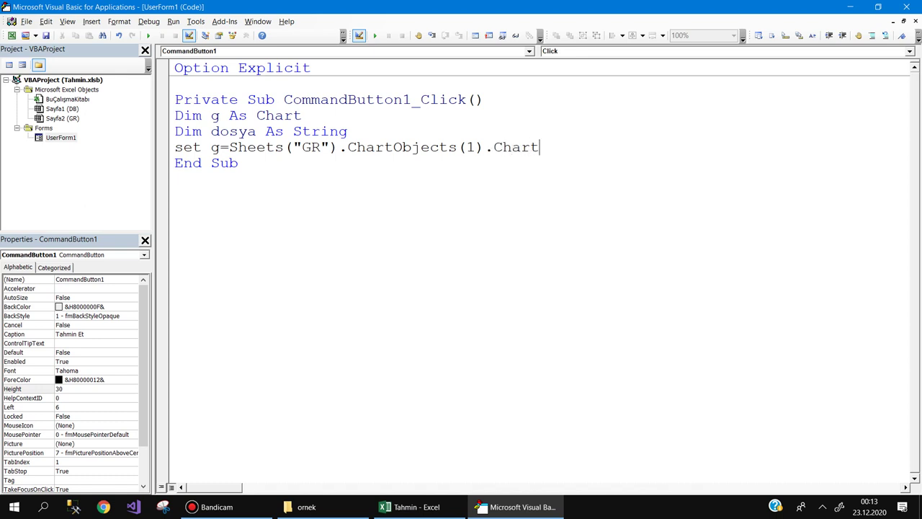
key("Return")
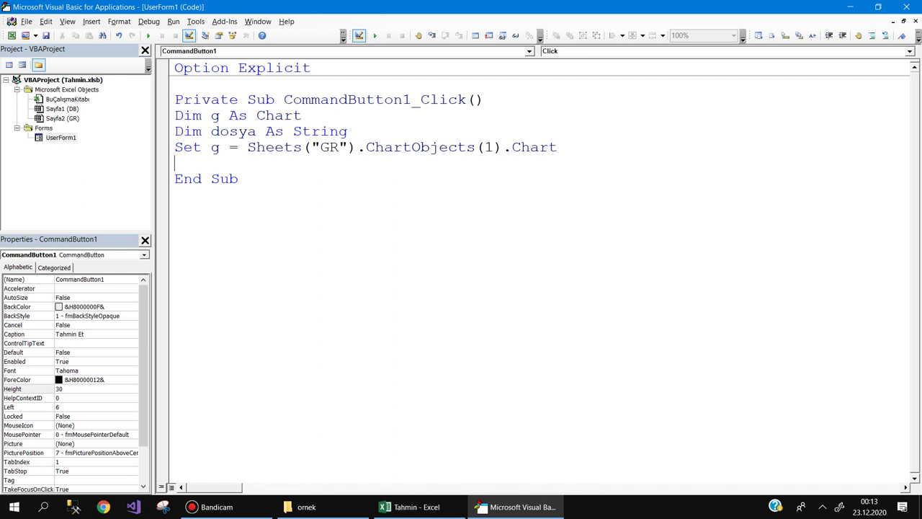
- Set dosya = ThisWorkbook.Path & Application.PathSeparator & "grf.gif", fixing a stray parenthesis
type("dosya")
type("=t")
type("hi")
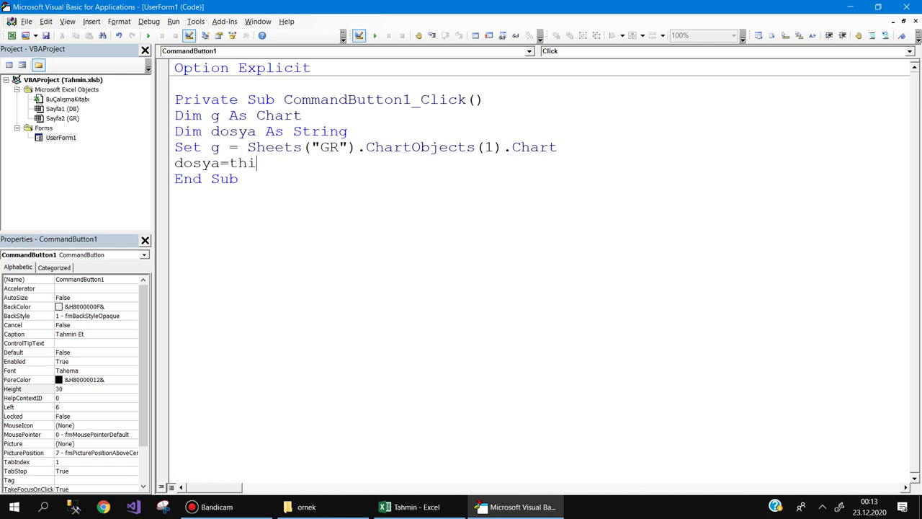
key("ctrl+space")
type(".")
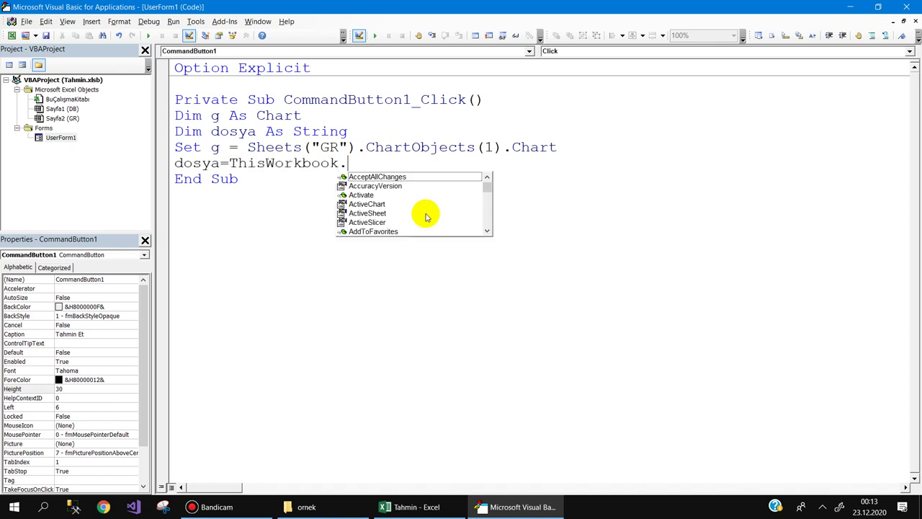
type("p")
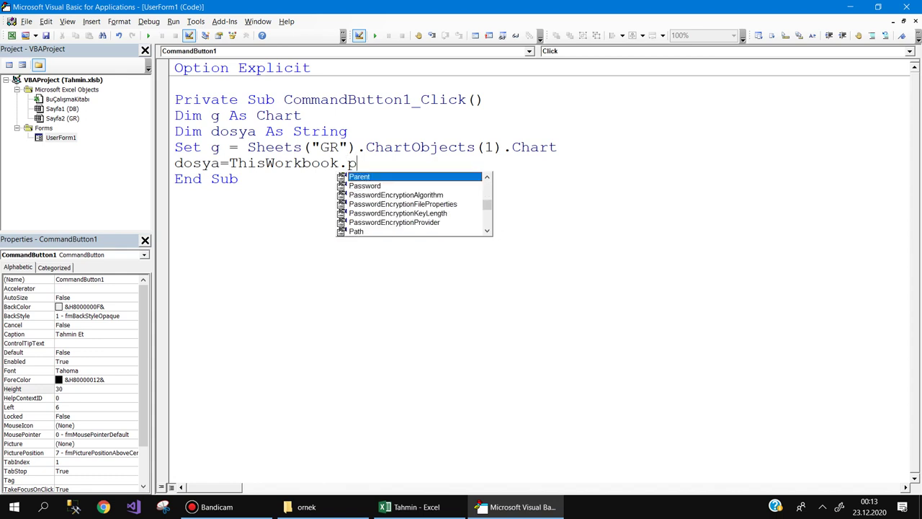
key("Down")
key("Down")
key("Down")
key("Down")
key("Down")
key("Down")
key("space")
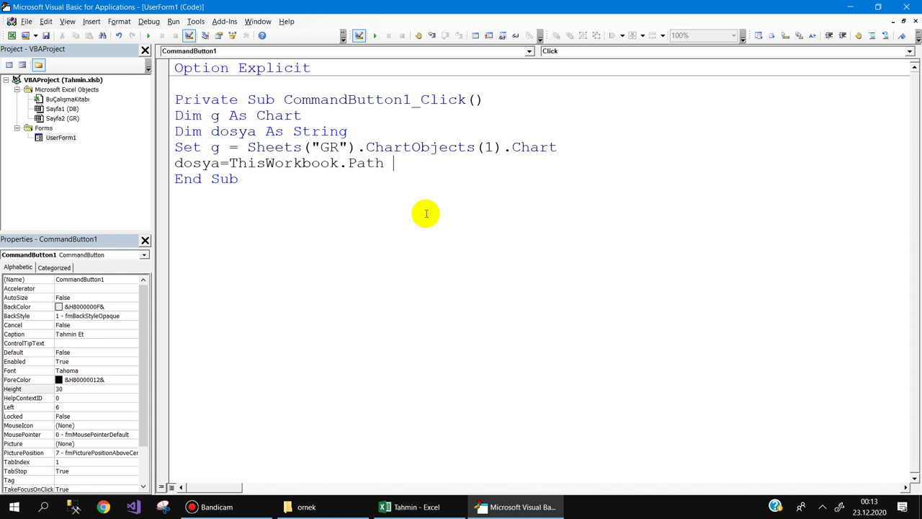
type("& ")
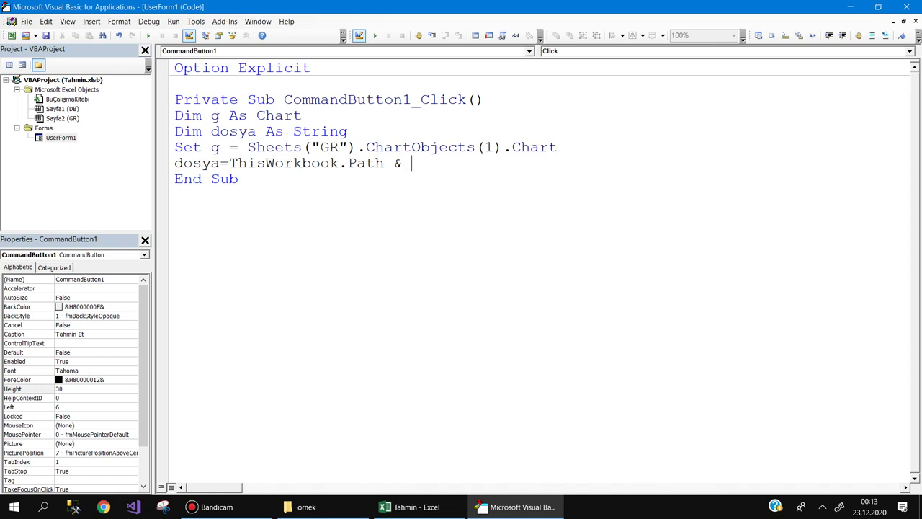
type("Apll")
key("ctrl+space")
key("BackSpace")
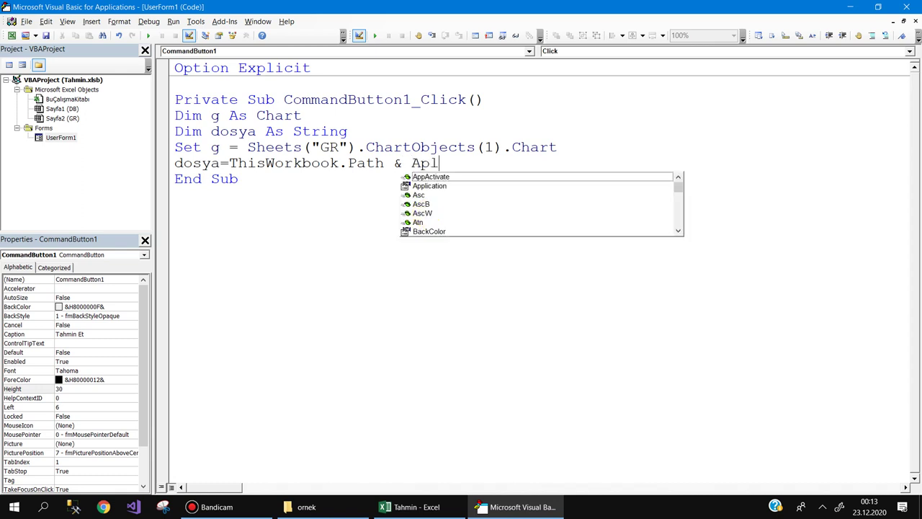
key("Up")
key("Down")
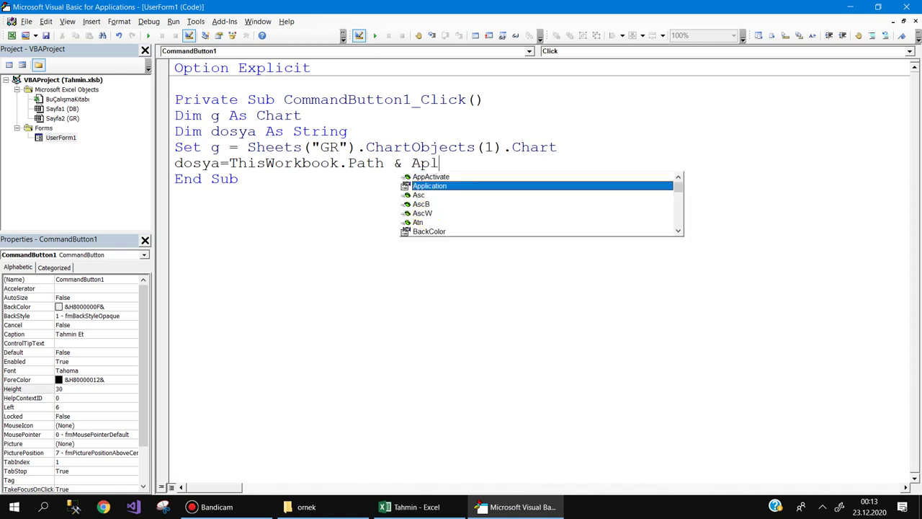
type(".pat")
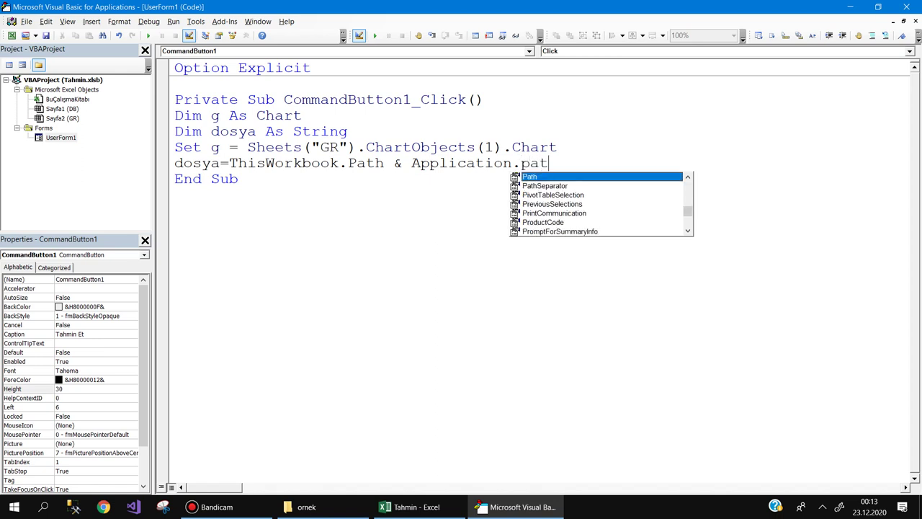
key("Down")
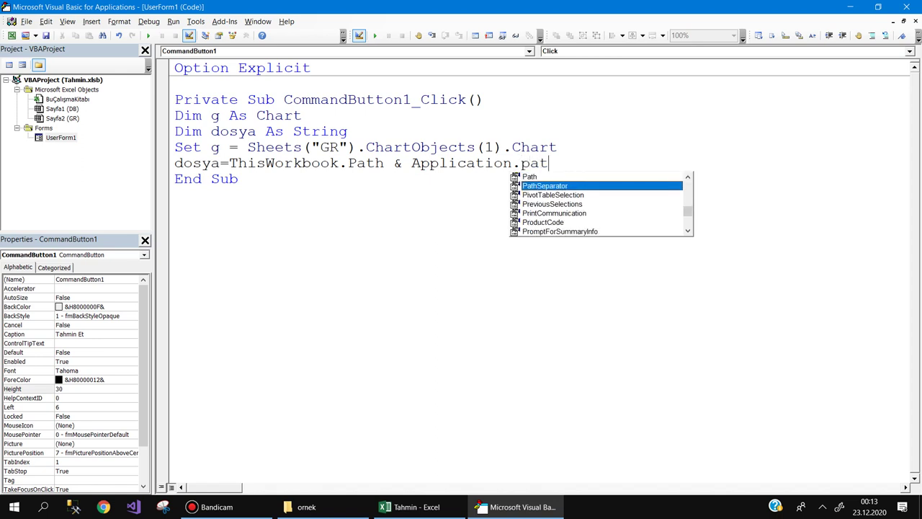
type("& ")
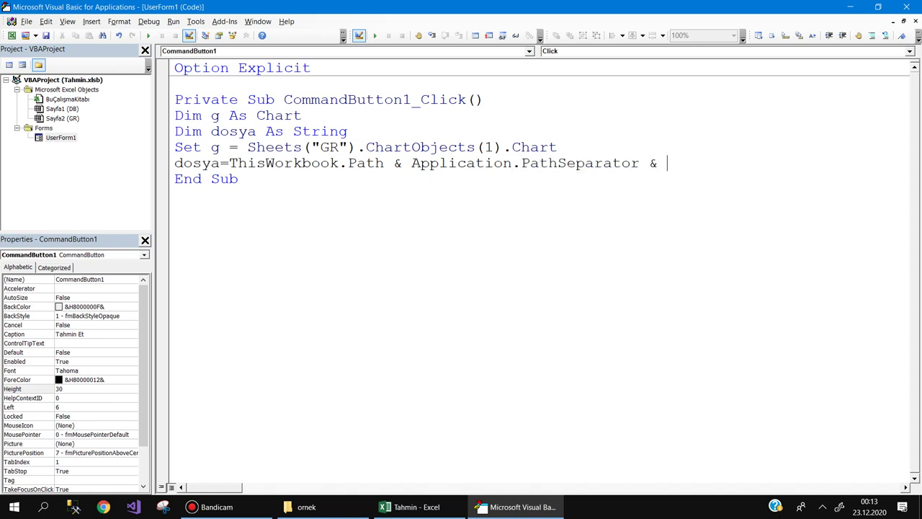
type("\"")
type("grf.gi")
type("f\")")
key("Return")
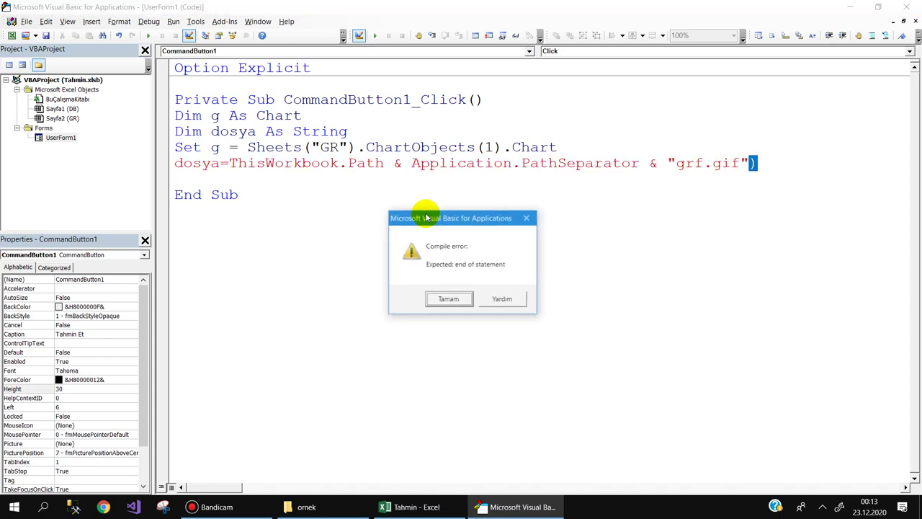
key("Return")
key("BackSpace")
key("Return")
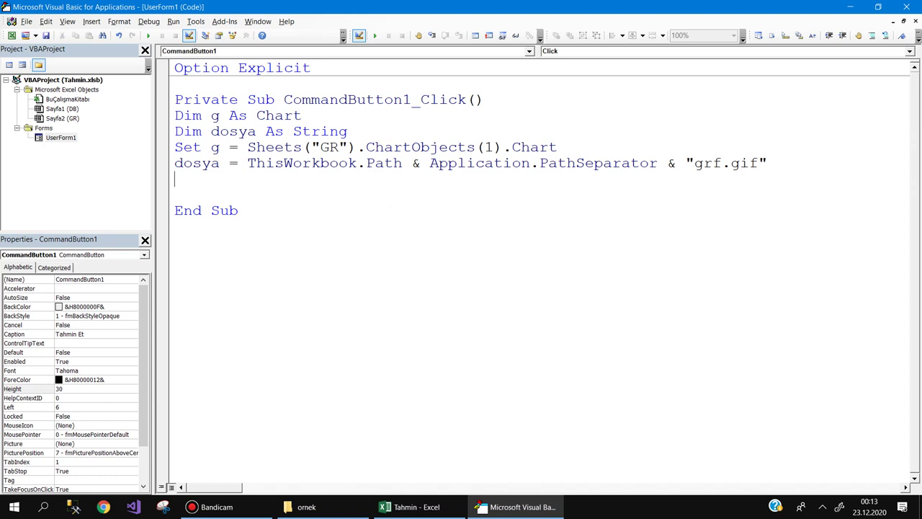
- Add g.Export filename:=dosya, filtername:="gif", correcting filtername= to filtername:=
type("g")
type(".ex")
key("Tab")
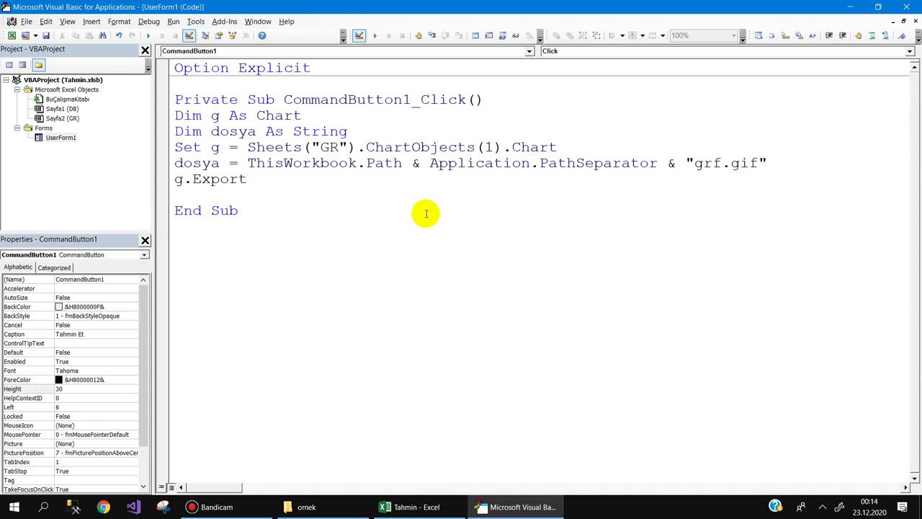
type(" file")
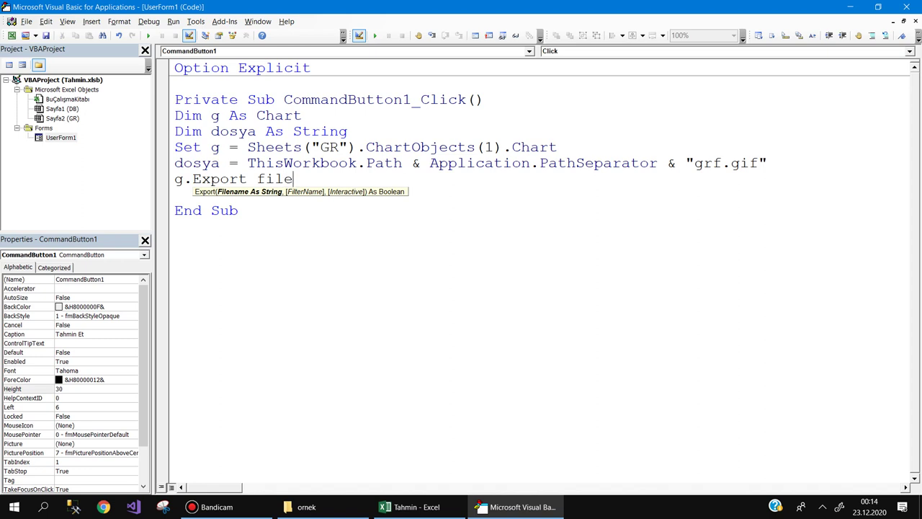
type("name:")
type("=dos")
type("ya,")
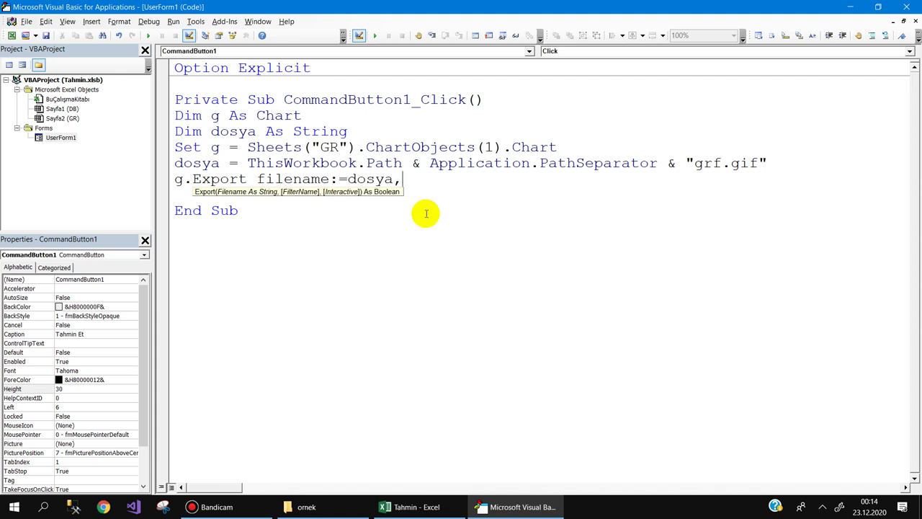
type(" fil")
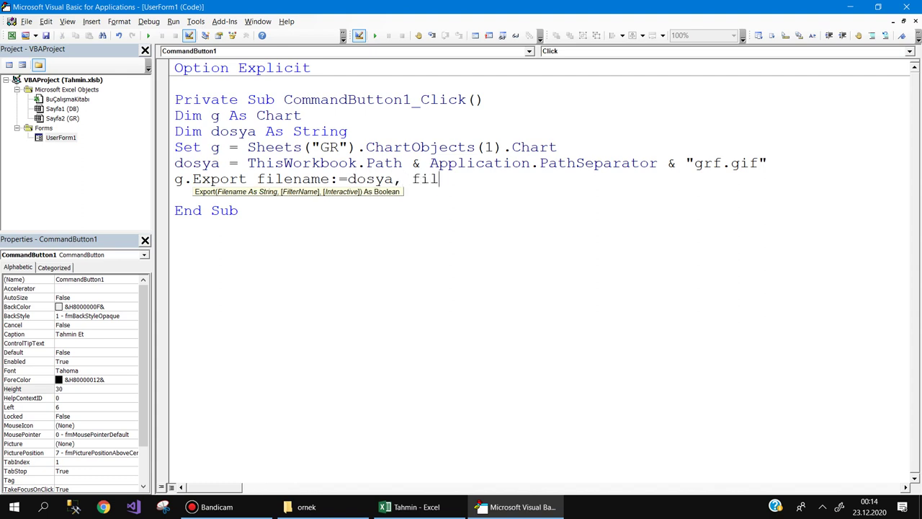
type("tername")
type("=\"g")
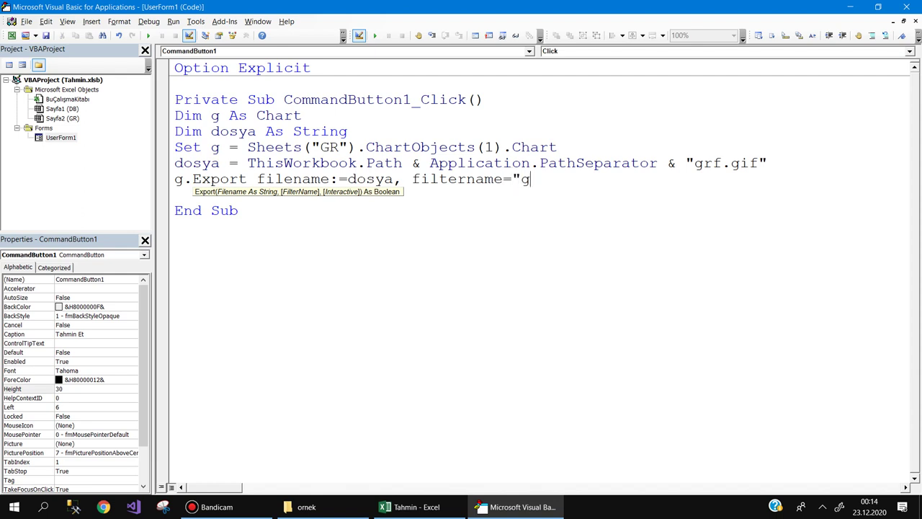
type("if\"")
key("Return")
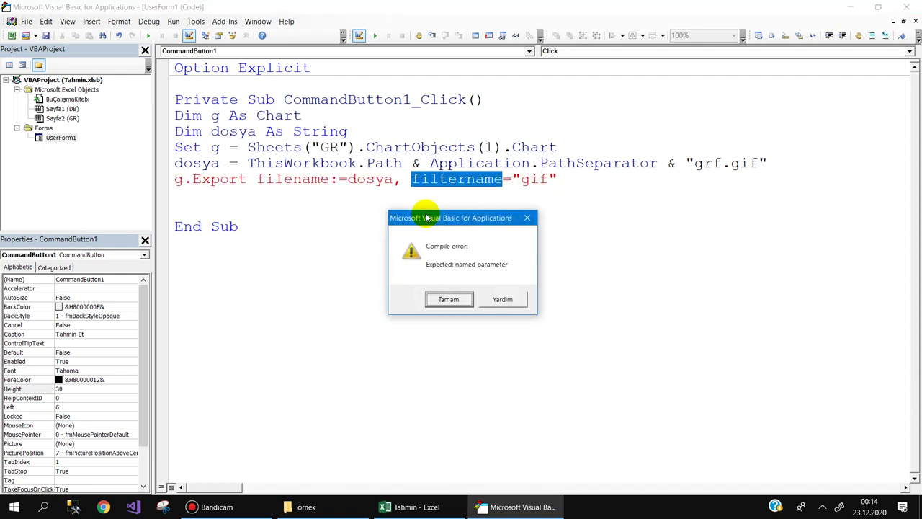
key("Return")
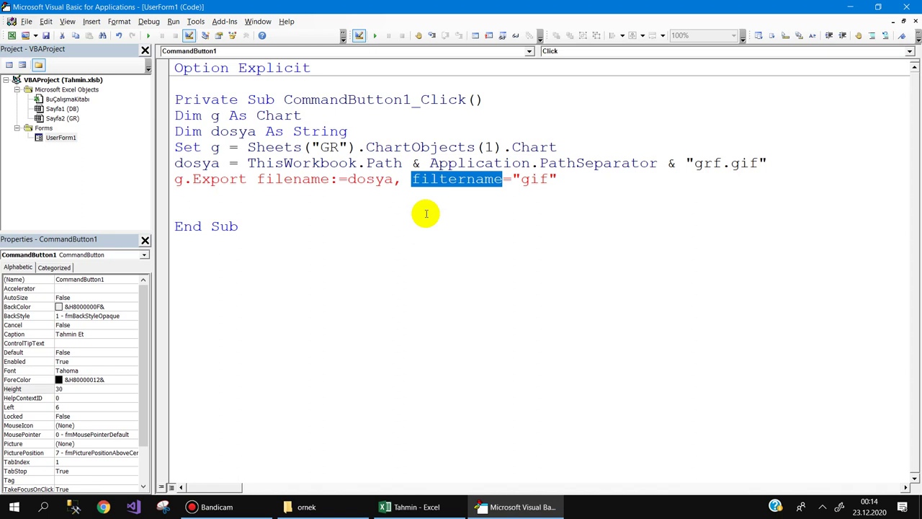
key("Left")
key("Right")
key("Right")
key("Right")
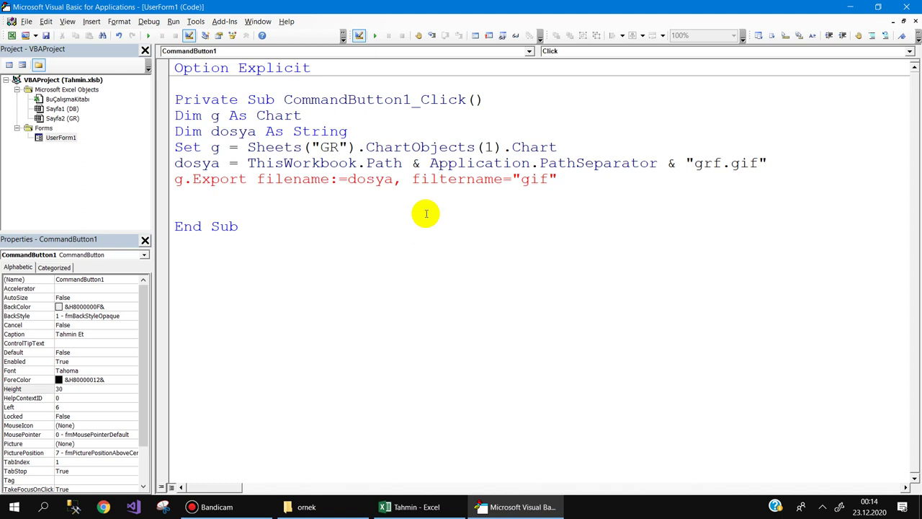
key("Right")
key("Right")
key("Right")
key("Right")
key("Right")
type(":")
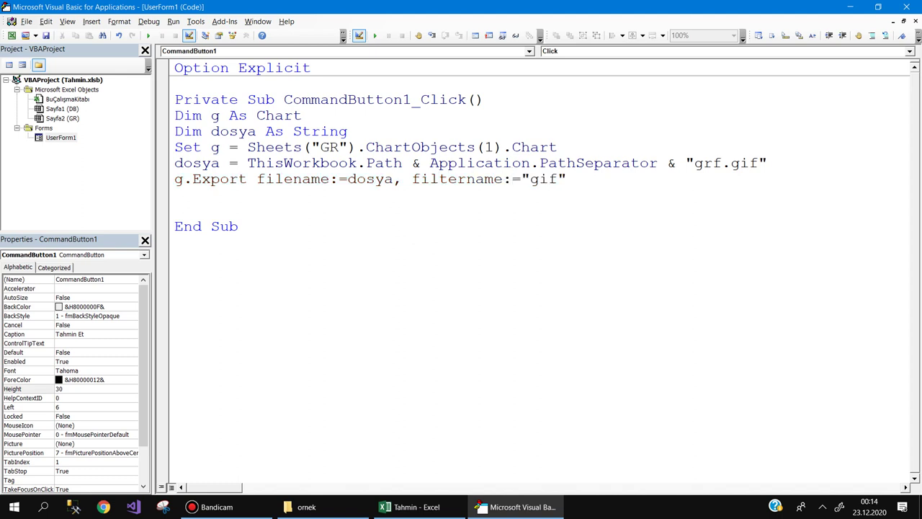
key("Return")
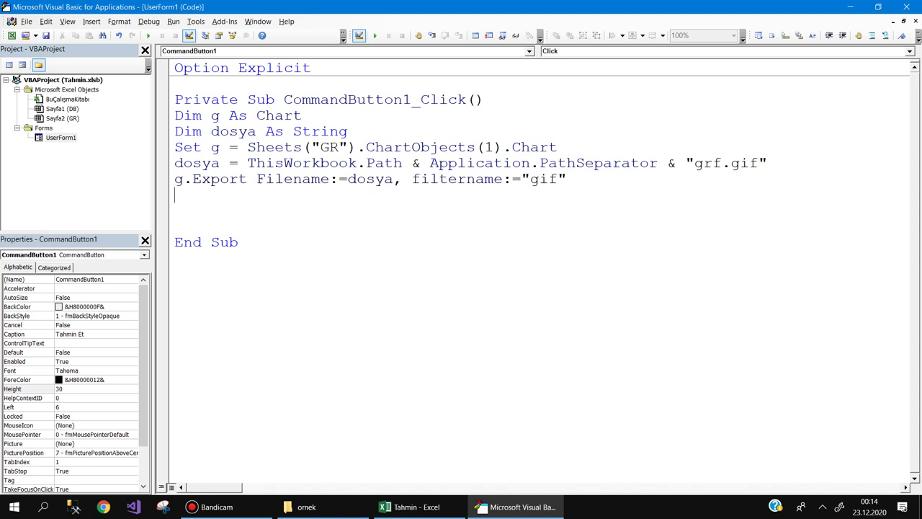
- Add Image1.Picture = LoadPicture(dosya) to show the exported chart
type("Im")
type("age1.")
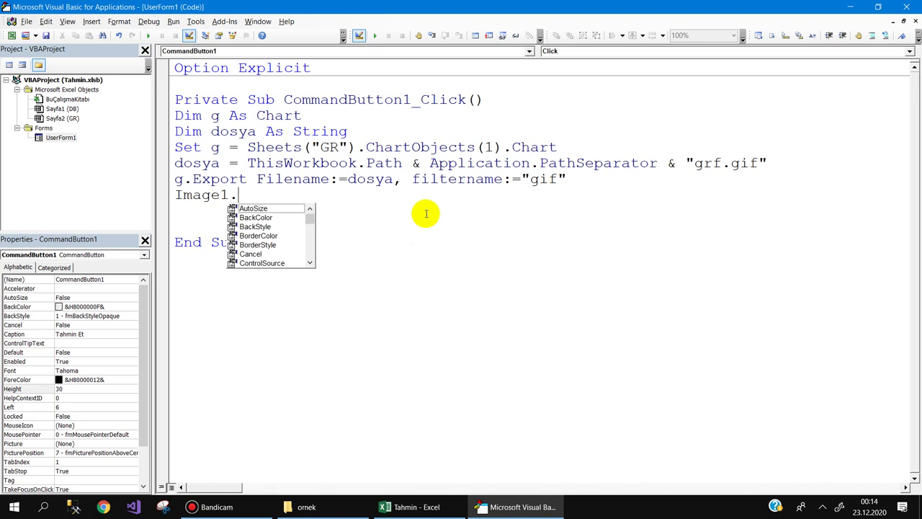
type("pi=lo")
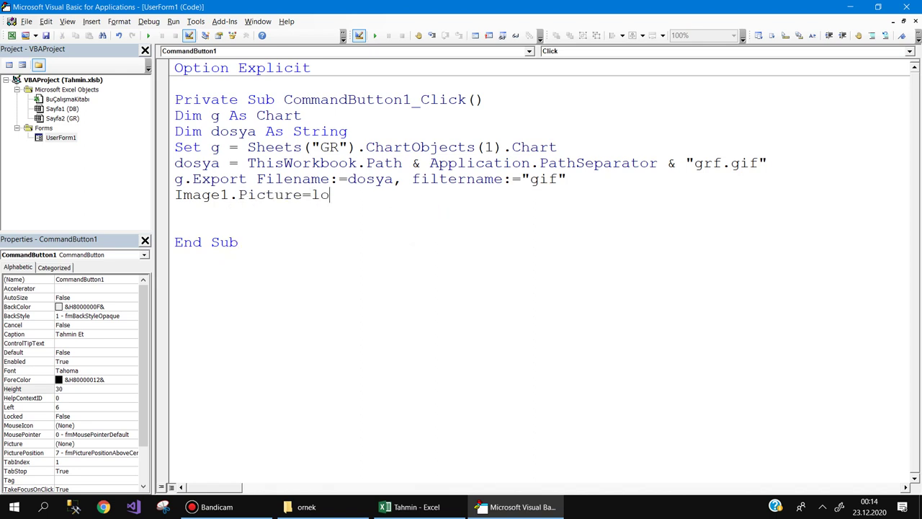
key("ctrl+space")
type("(")
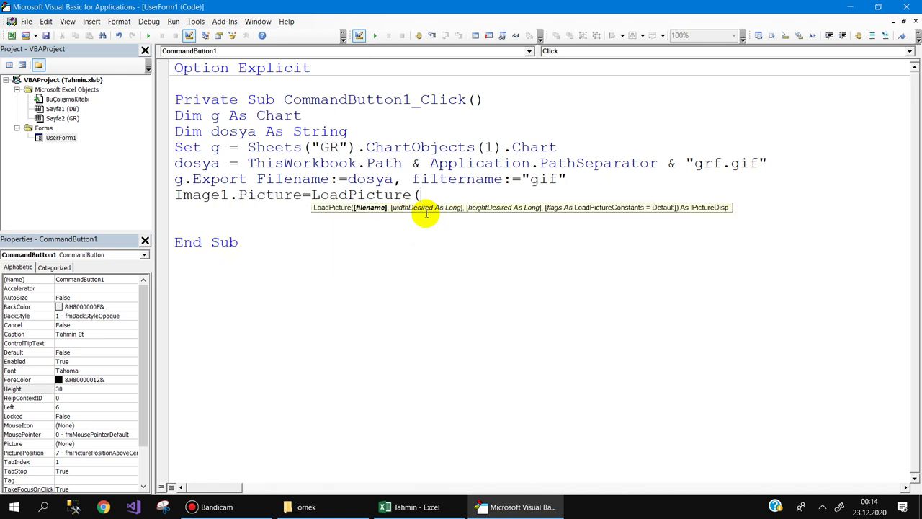
type("dosya")
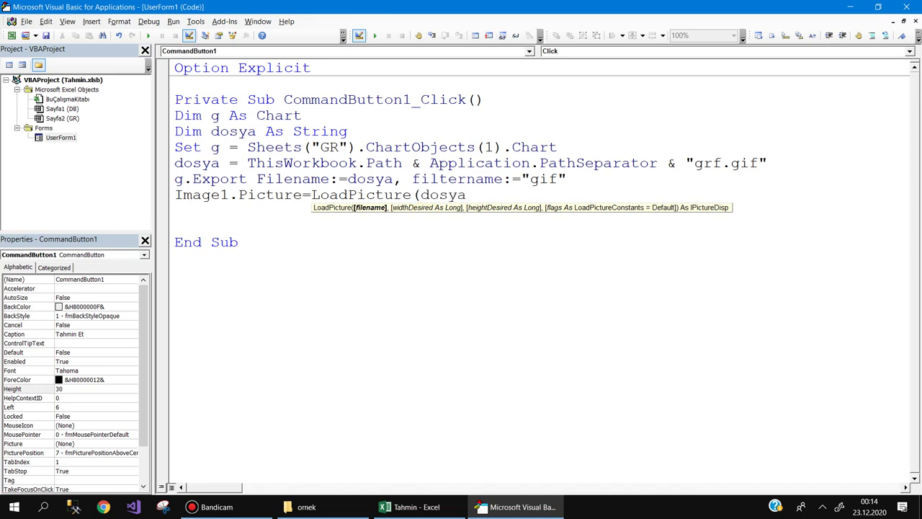
type(")")
key("Return")
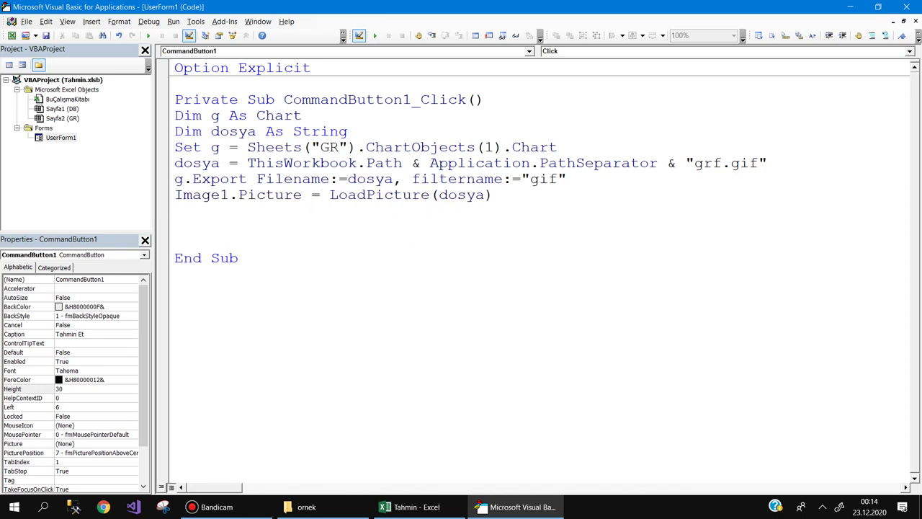
- Run UserForm1 and press Tahmin Et to preview the exported chart image
left_click(148, 35)
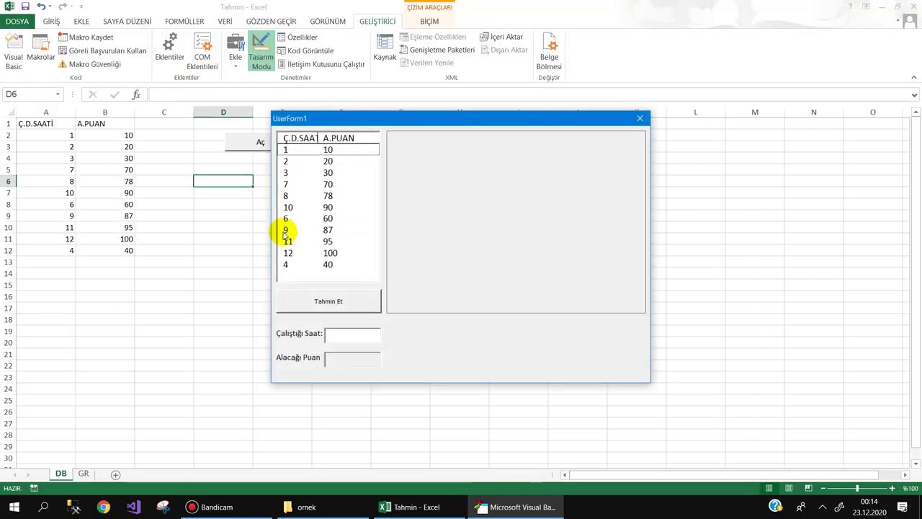
left_click(320, 304)
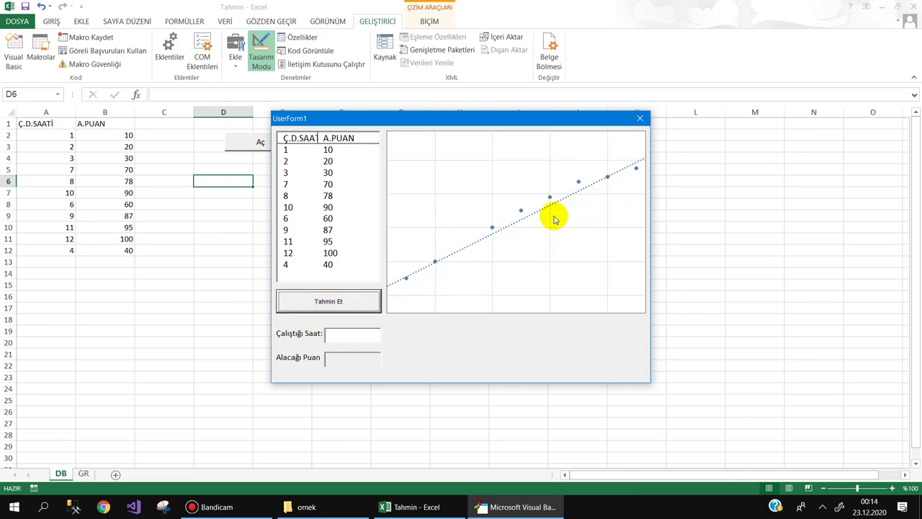
left_click(639, 118)
- Set Image1's PictureSizeMode to 1 - fmPictureSizeModeStretch and rerun the form to check the chart
left_click(320, 190)
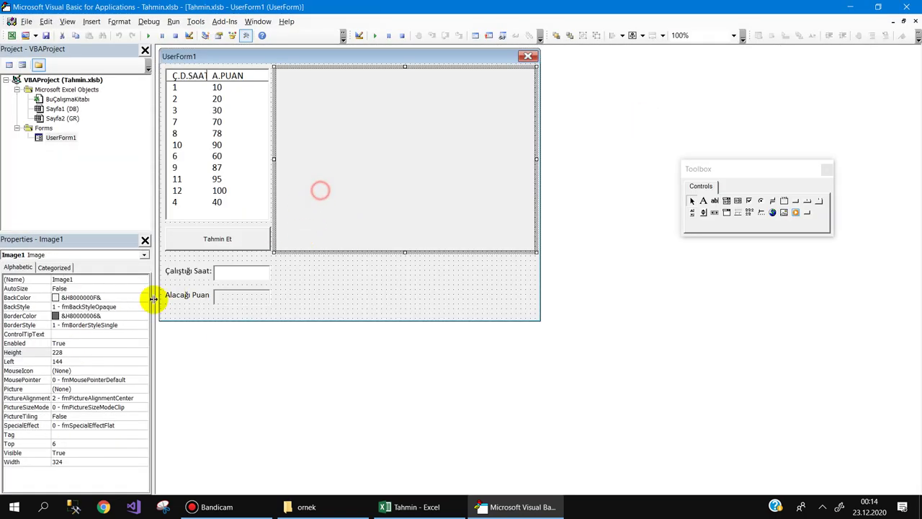
double_click(34, 407)
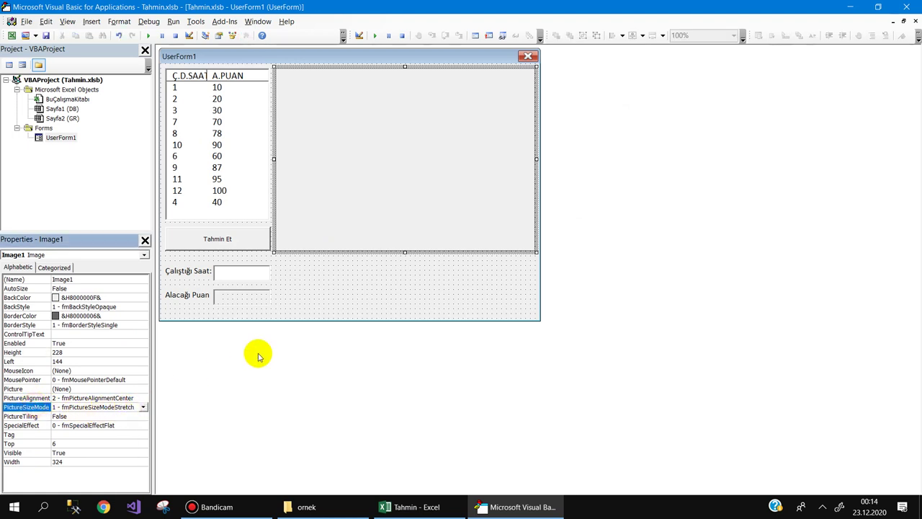
left_click(148, 35)
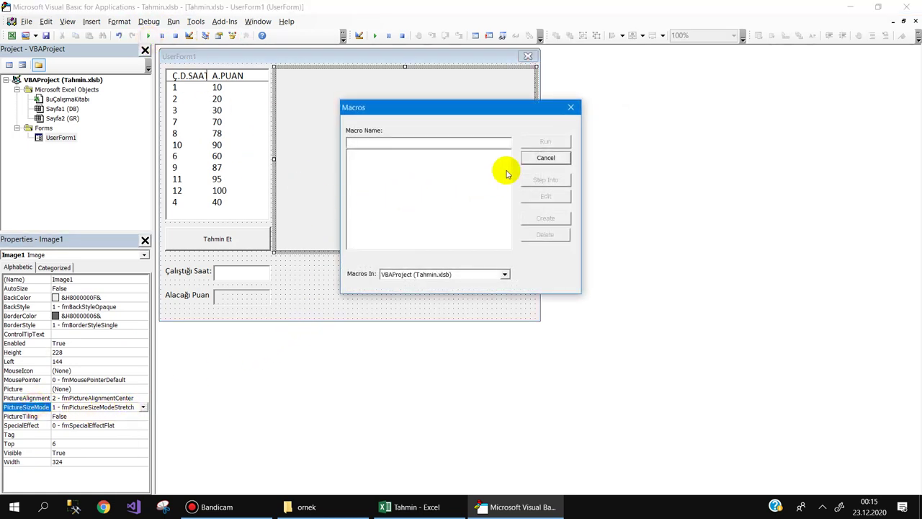
left_click(545, 157)
left_click(149, 35)
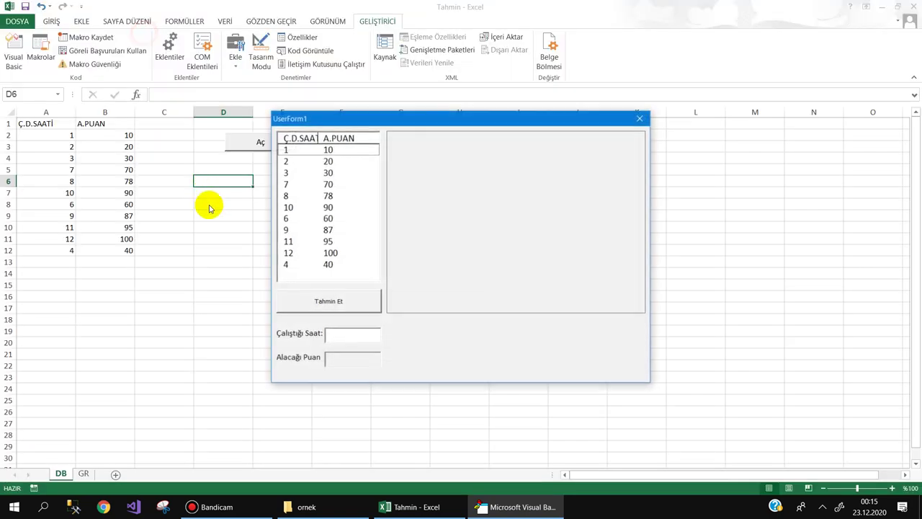
left_click(310, 300)
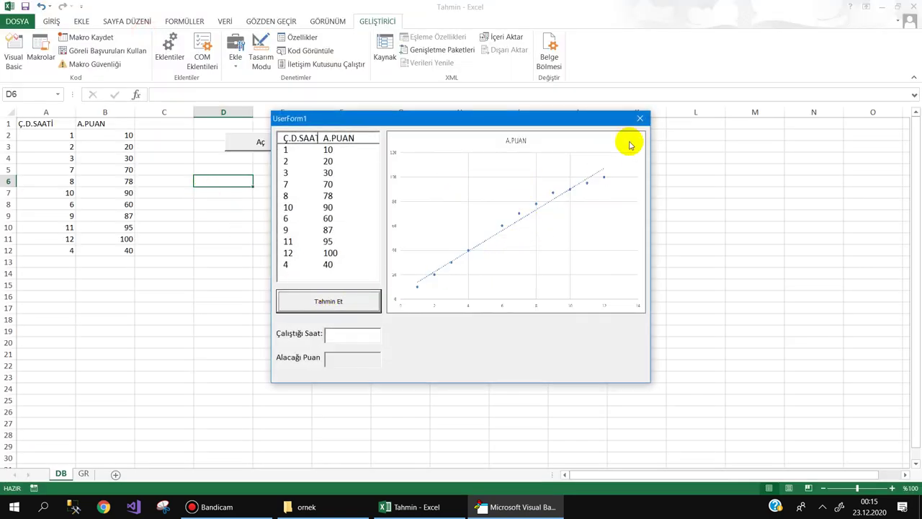
left_click(640, 118)
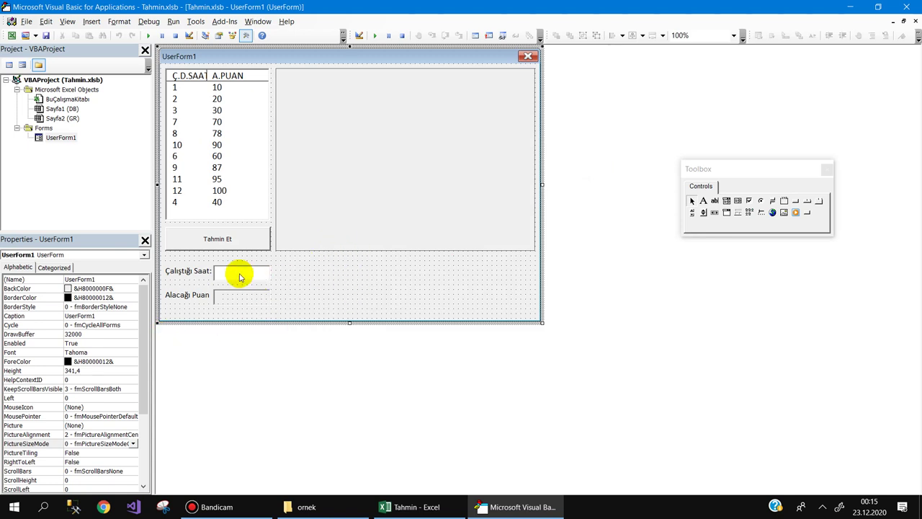
- In CommandButton1_Click, add the line TextBox2.Value=Application.WorksheetFunction. above End Sub
double_click(229, 239)
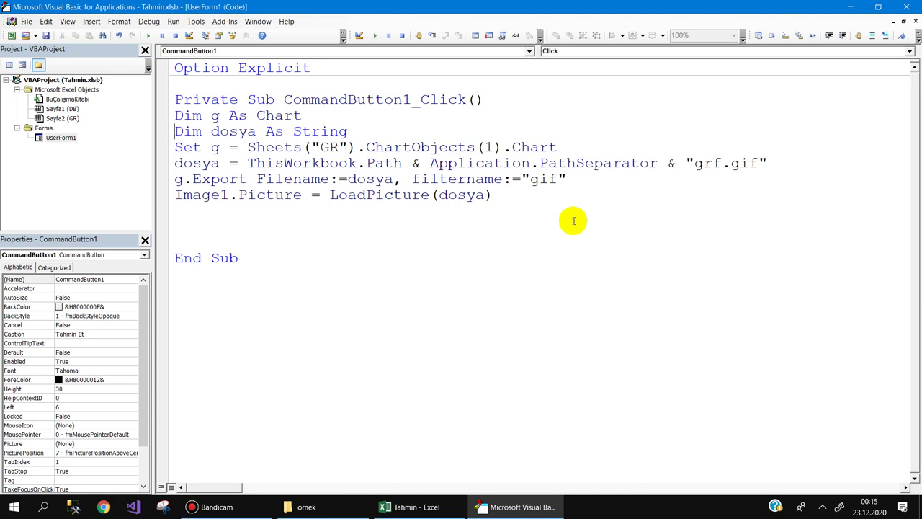
key("Down")
key("Down")
key("Down")
key("Down")
key("Down")
key("Down")
key("Return")
type("te")
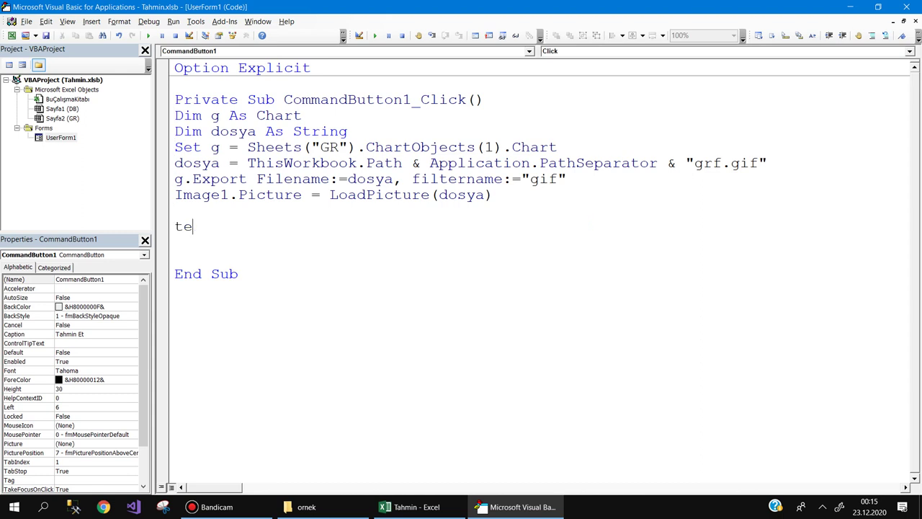
type("xt")
key("ctrl+space")
key("Down")
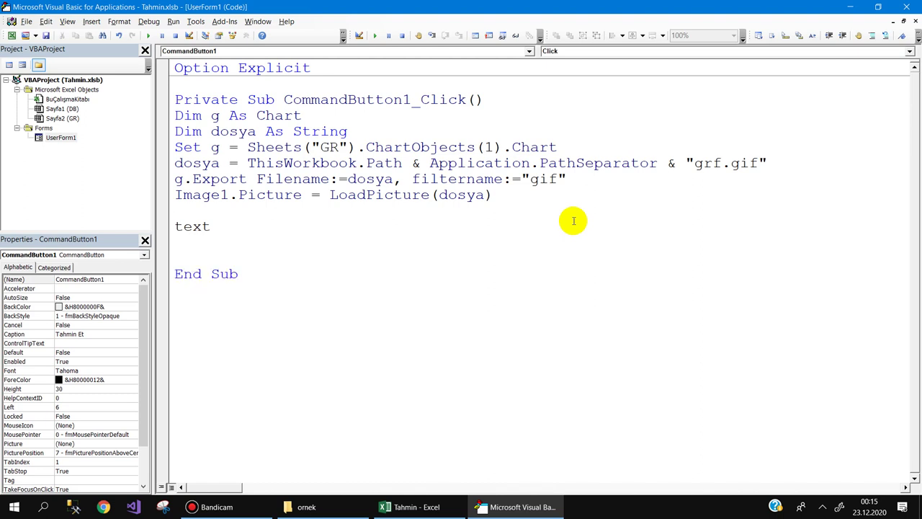
type(".v=")
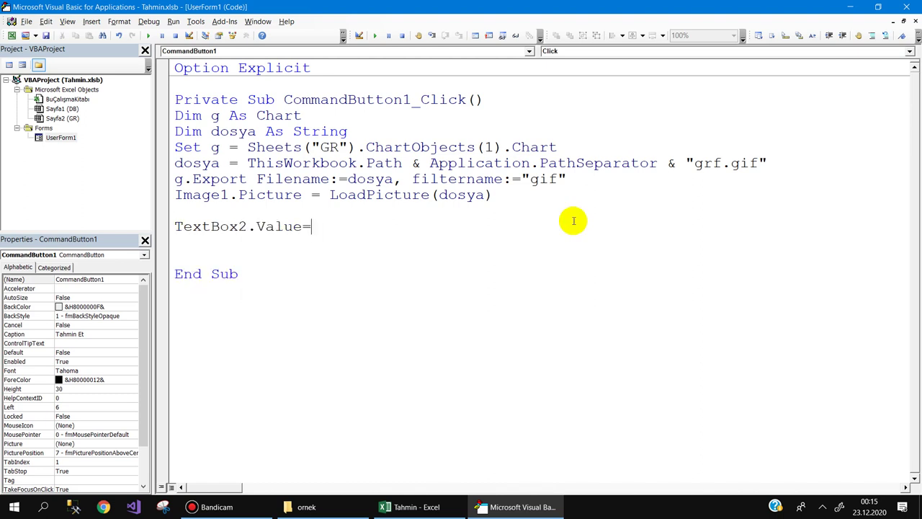
type("appl")
key("ctrl+space")
type(".w")
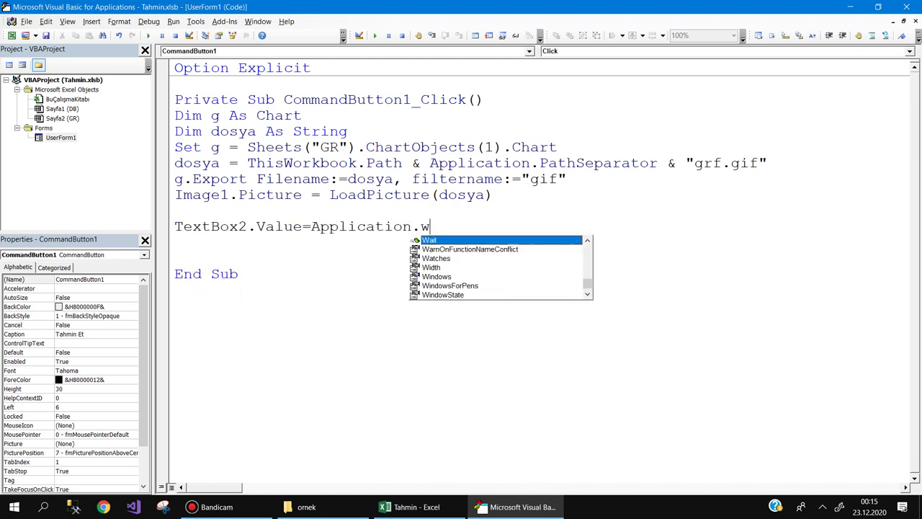
type("o")
key("Down")
type(".")
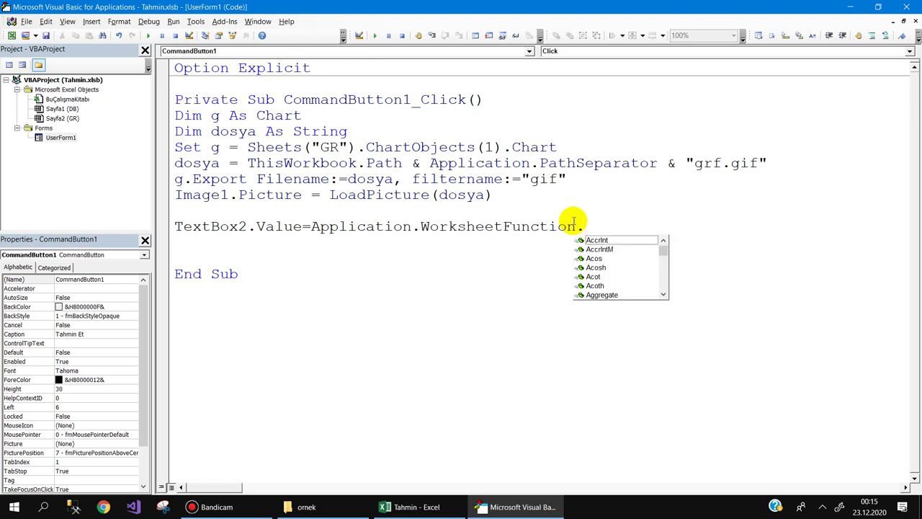
- Scroll the worksheet function suggestions looking for FORECAST
key("Down")
key("Down")
key("Down")
key("Down")
key("Down")
key("Down")
key("Down")
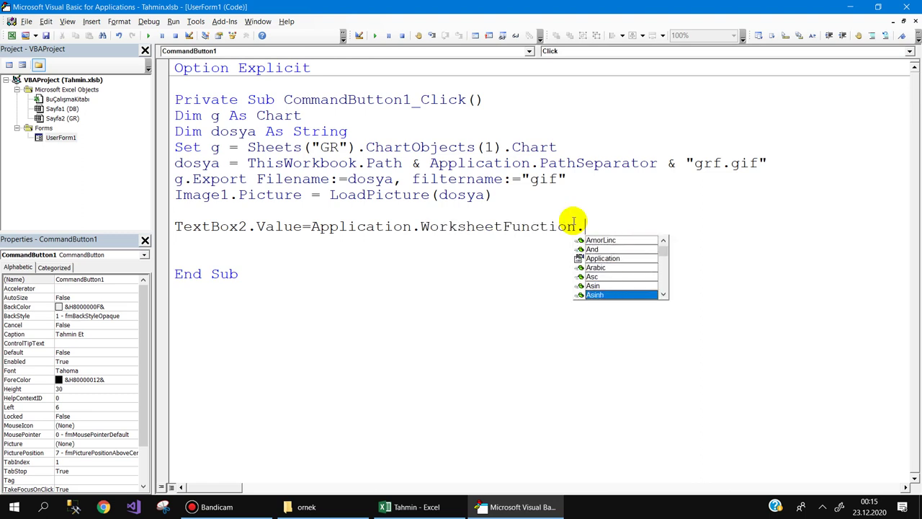
key("Down")
key("Down")
key("Down")
key("Down")
key("Down")
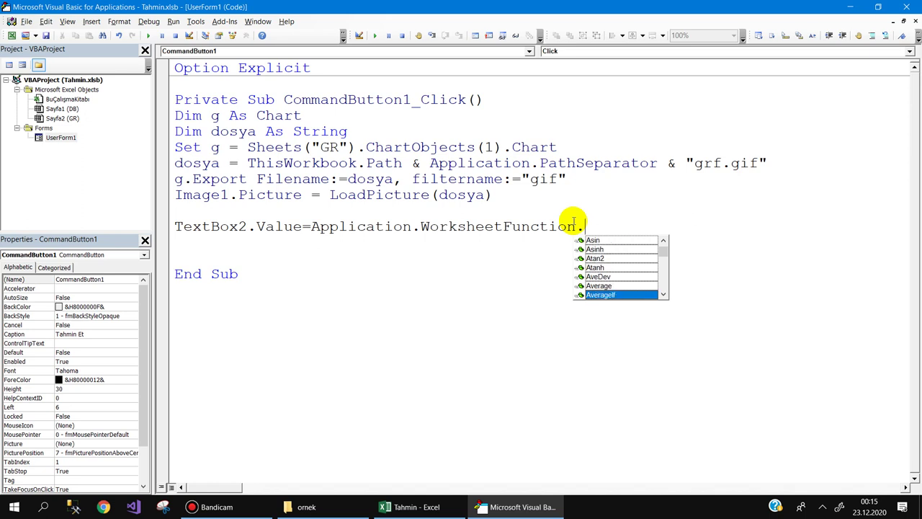
key("Down")
key("Down")
key("Down")
key("Down")
key("Down")
key("Down")
key("Down")
key("Down")
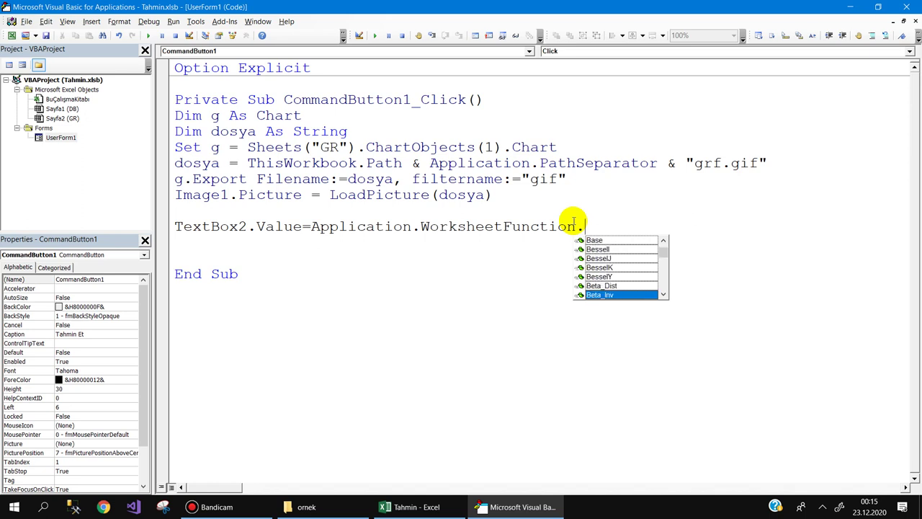
key("Down")
key("Down")
key("Down")
key("Down")
key("Down")
key("Down")
key("Down")
key("Down")
key("Down")
key("Down")
key("Down")
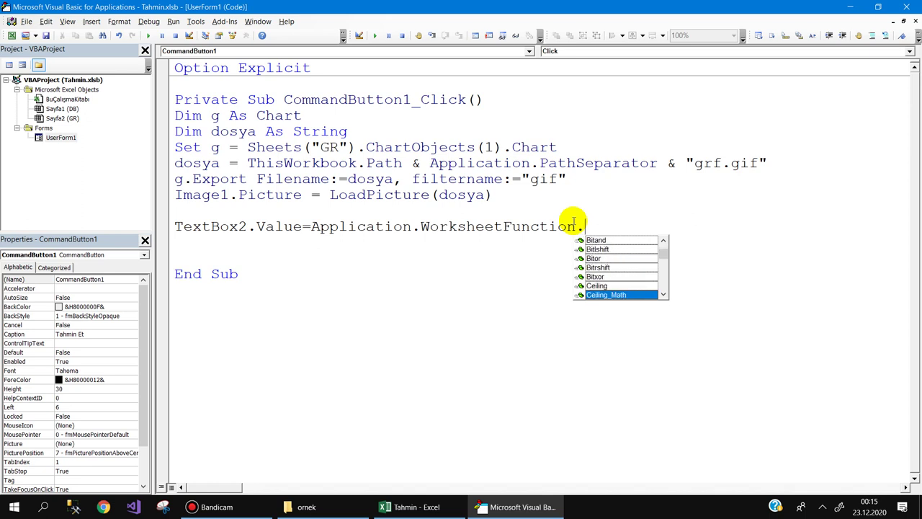
key("Down")
key("Down")
key("Down")
key("Down")
key("Down")
key("Down")
key("Down")
key("Down")
key("Down")
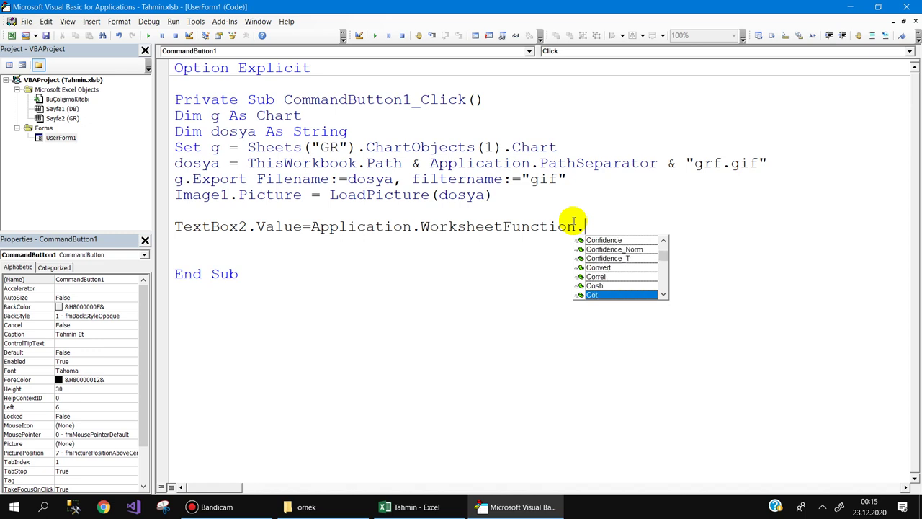
key("Down")
key("Down")
key("Down")
key("Down")
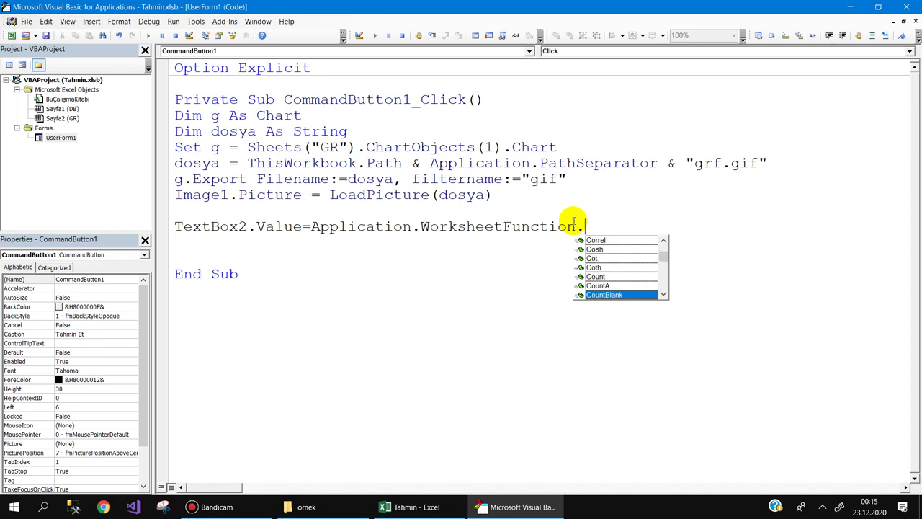
key("Down")
key("Down")
key("Down")
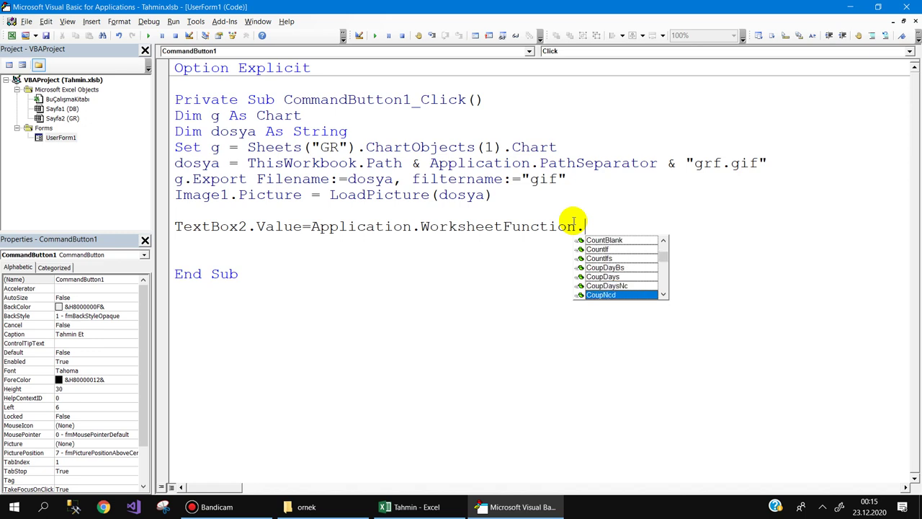
key("Down")
key("Down")
key("Down")
key("Down")
key("Down")
key("Down")
key("Down")
key("Down")
key("Down")
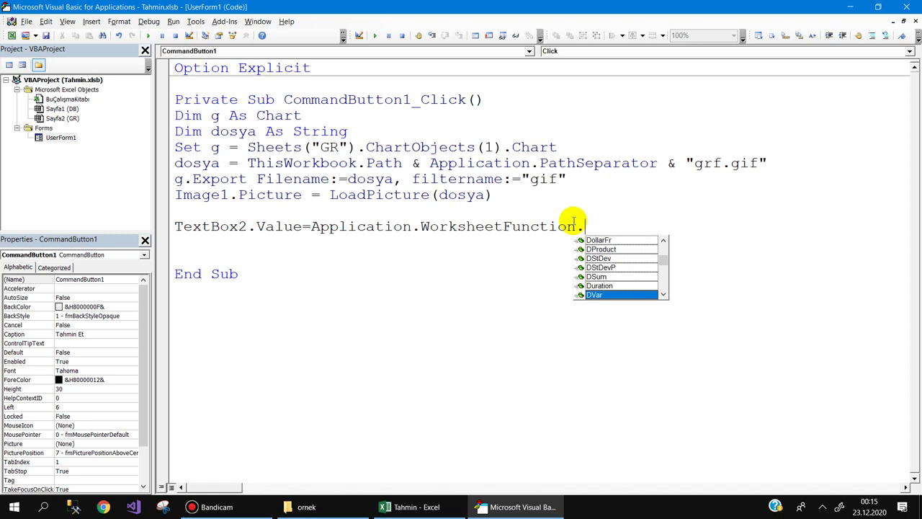
key("Down")
key("Down")
key("Down")
key("Down")
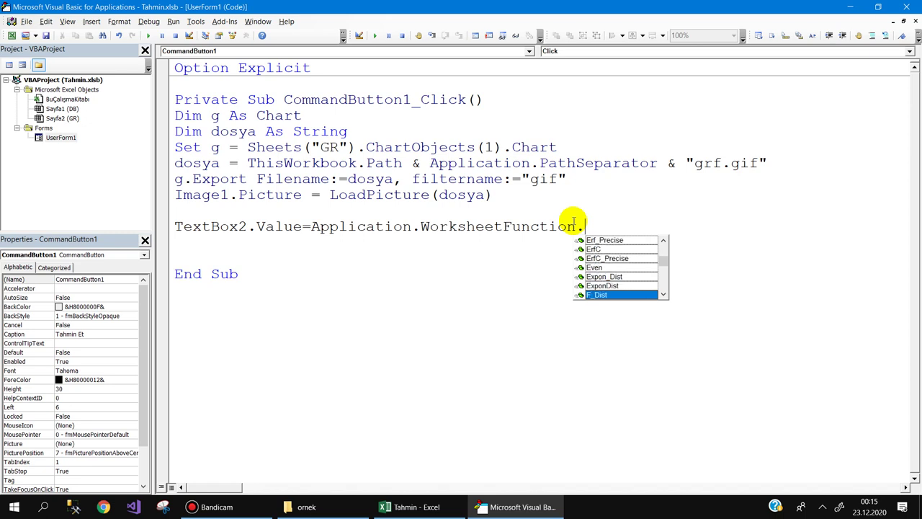
key("Down")
key("Down")
key("Down")
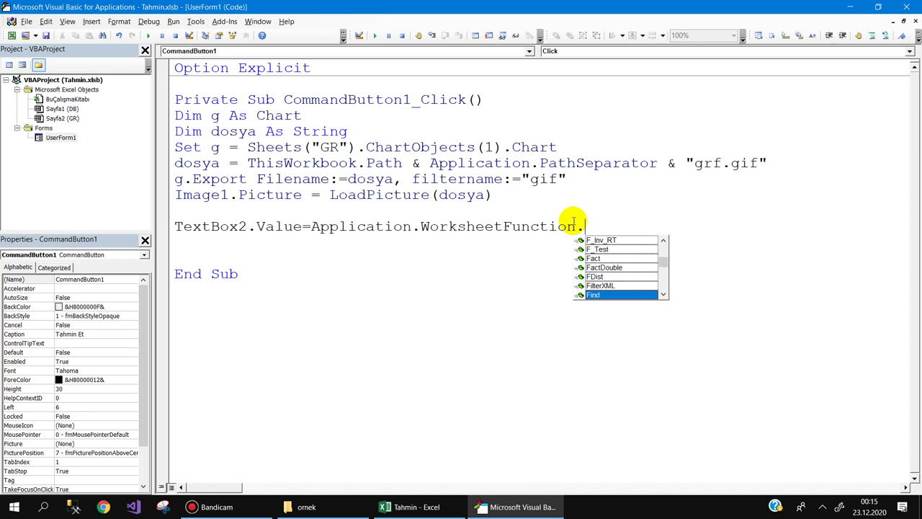
key("Down")
key("Down")
key("Down")
key("Down")
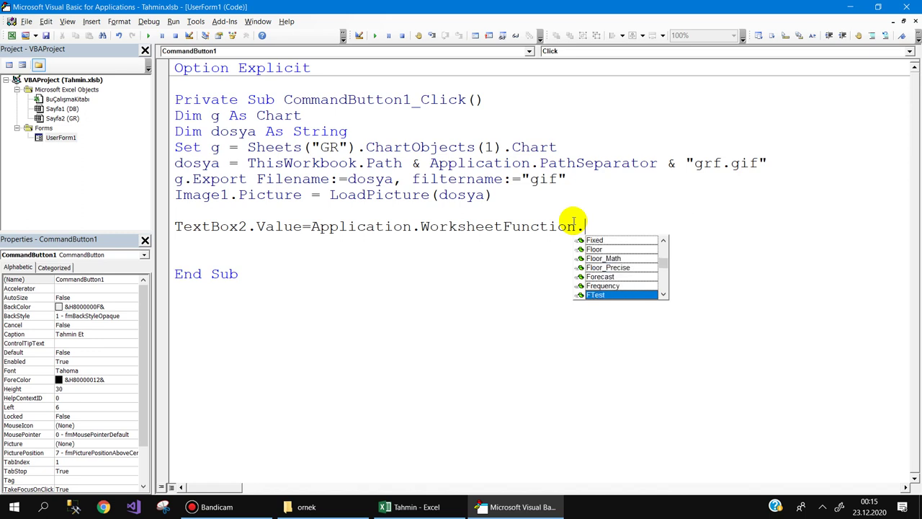
key("Down")
key("Down")
key("Down")
key("Down")
key("Down")
key("Down")
key("Down")
key("Down")
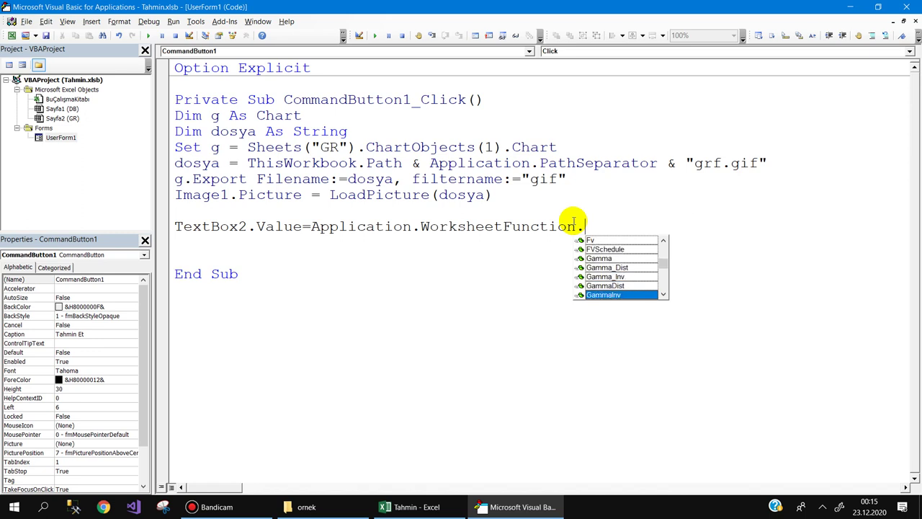
key("Down")
key("Down")
key("Down")
key("Down")
key("Down")
key("Down")
key("Down")
key("Down")
key("Down")
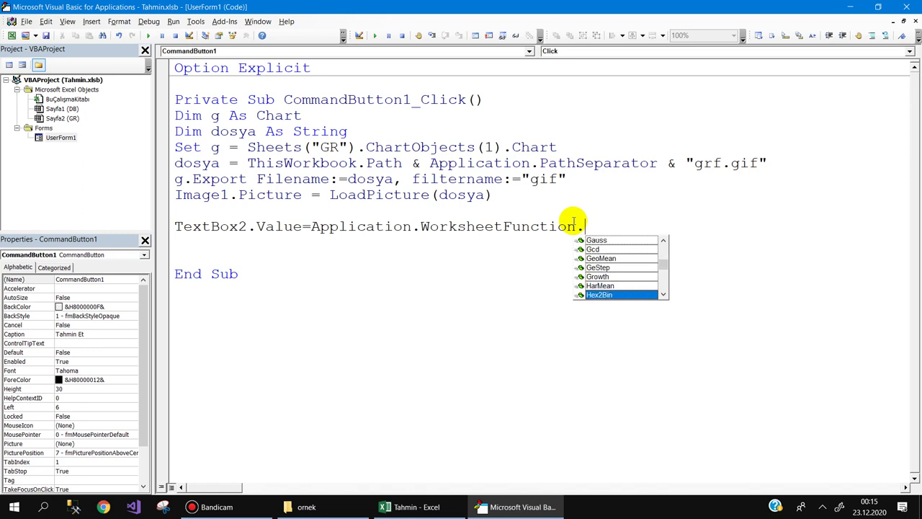
key("Down")
key("Down")
key("Down")
key("Down")
key("Down")
key("Down")
key("Down")
key("Down")
key("Down")
key("Down")
key("Down")
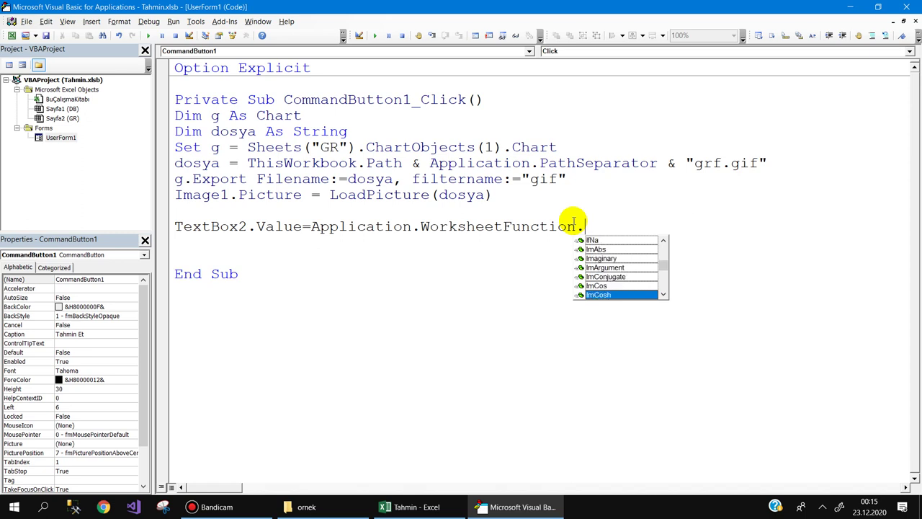
key("Down")
key("Down")
key("Down")
key("Down")
key("Down")
key("Down")
key("Down")
key("Down")
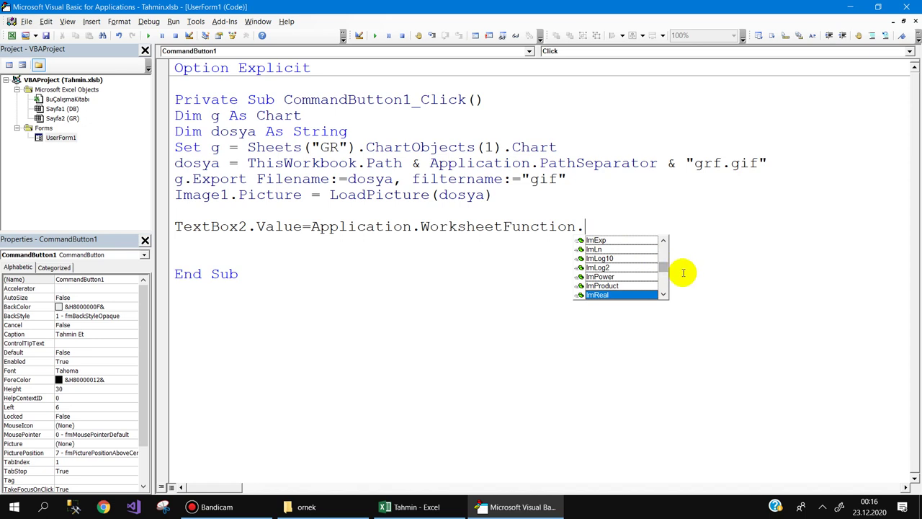
- Make the line call Forecast(CDbl(TextBox1.Value), with TextBox1's converted value as the first argument
type("fo")
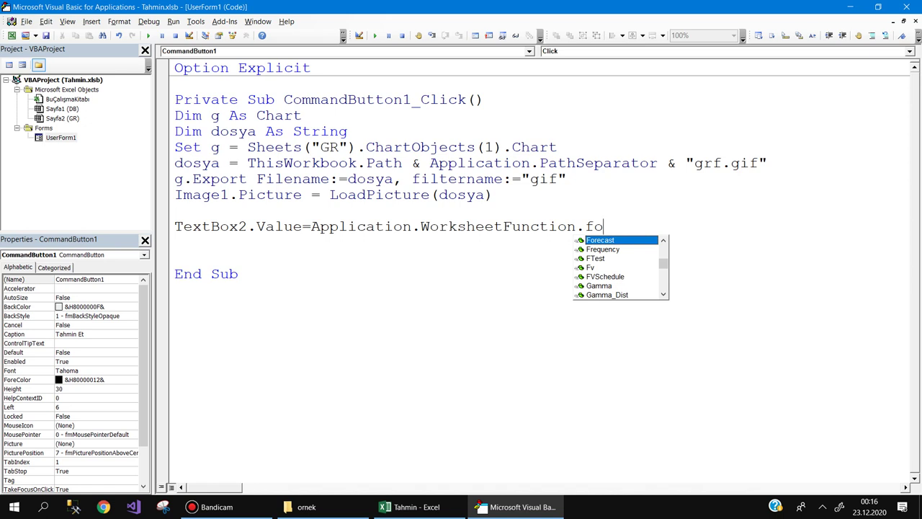
key("Tab")
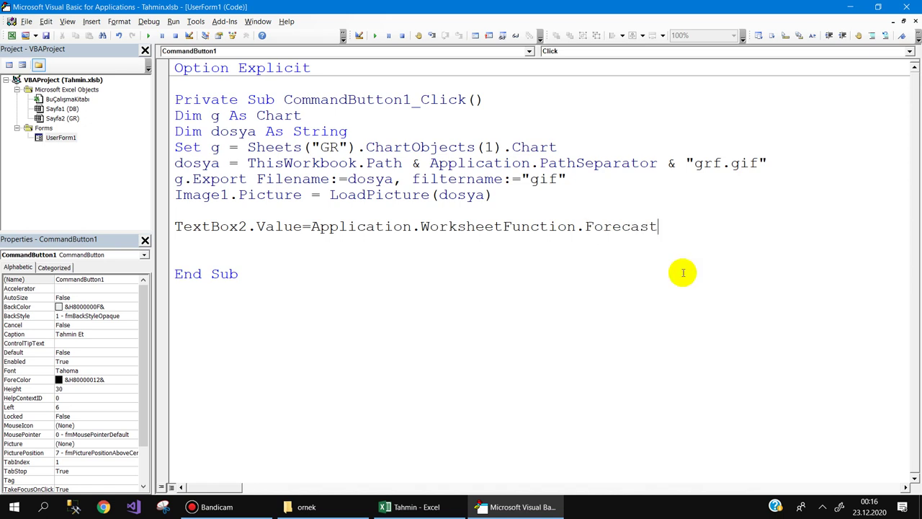
type("(")
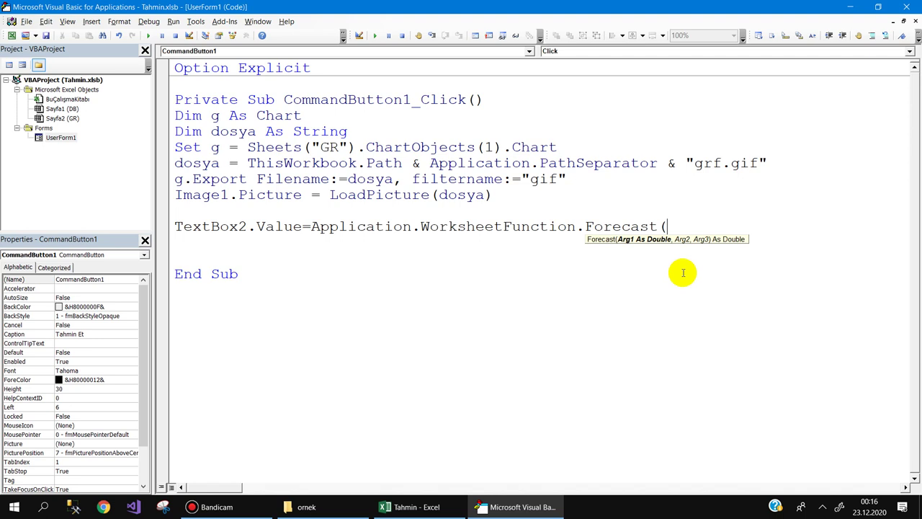
type("CDbl")
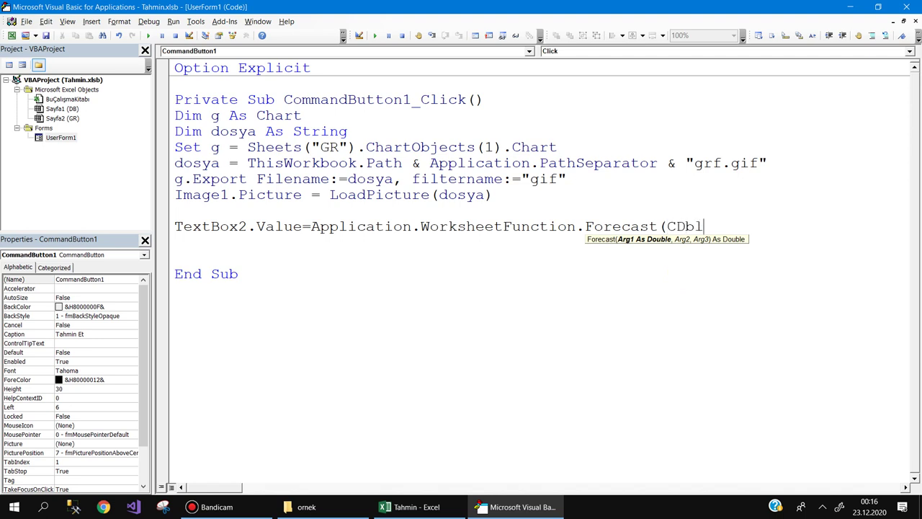
type("(txt")
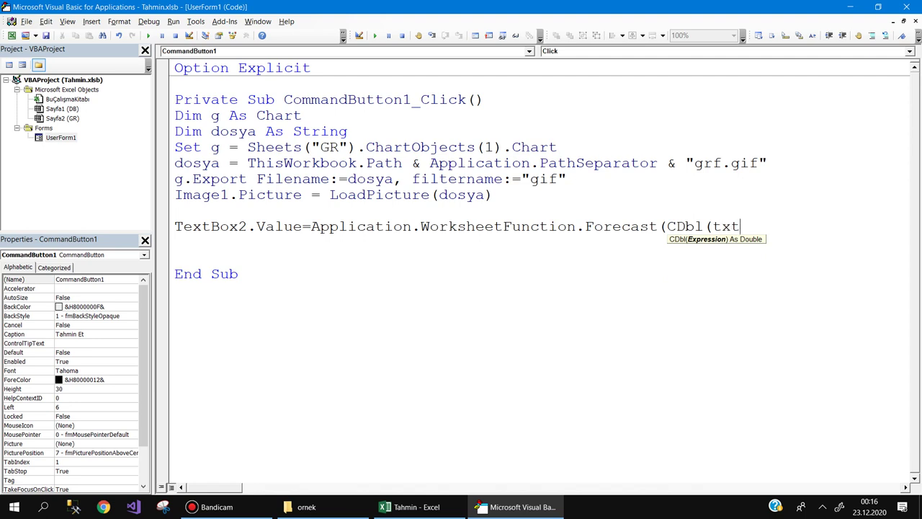
type("e")
key("BackSpace")
key("BackSpace")
key("BackSpace")
type("ext")
key("ctrl+space")
type("v")
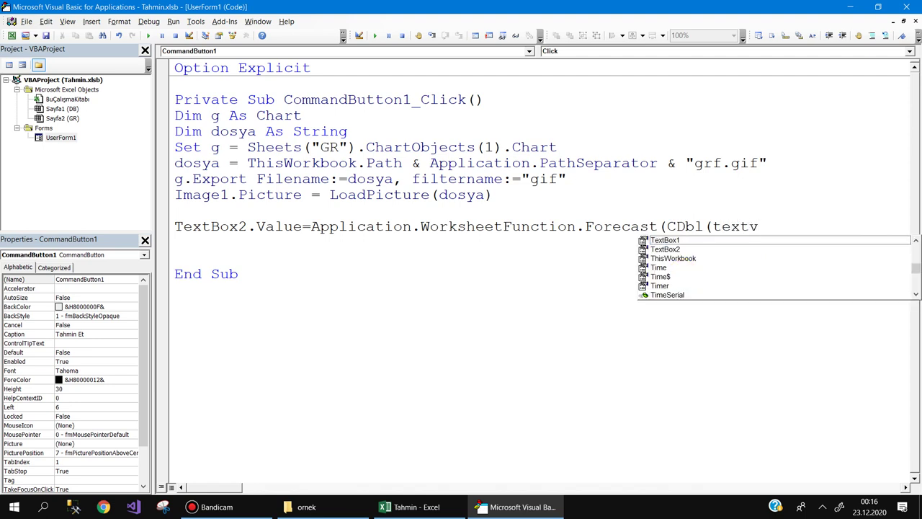
key("BackSpace")
type(".v")
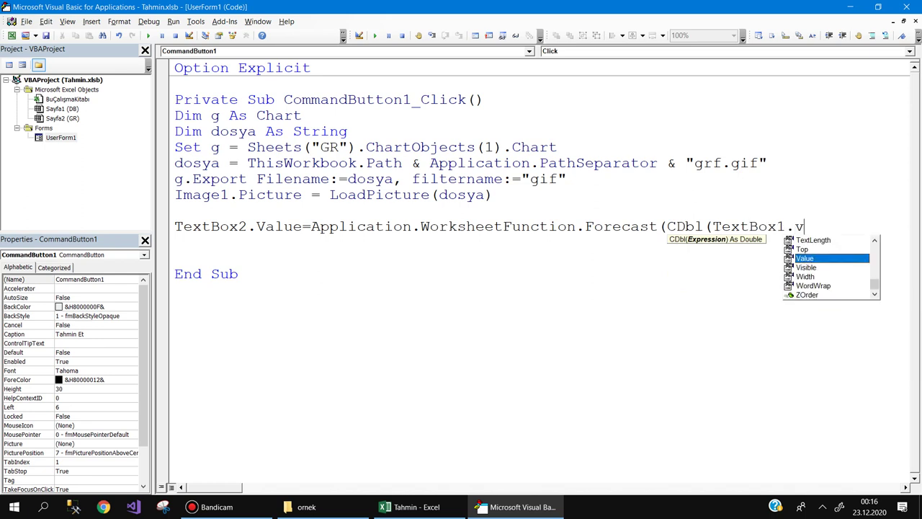
type(")")
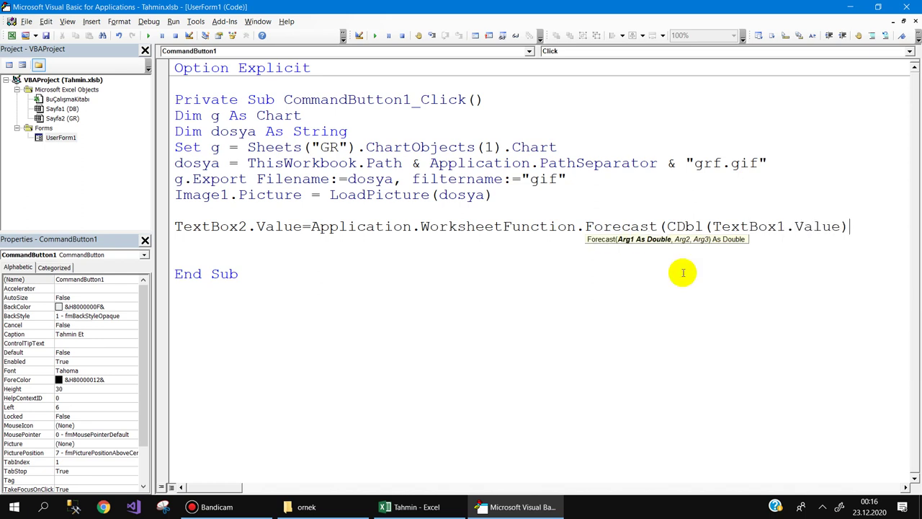
type(",")
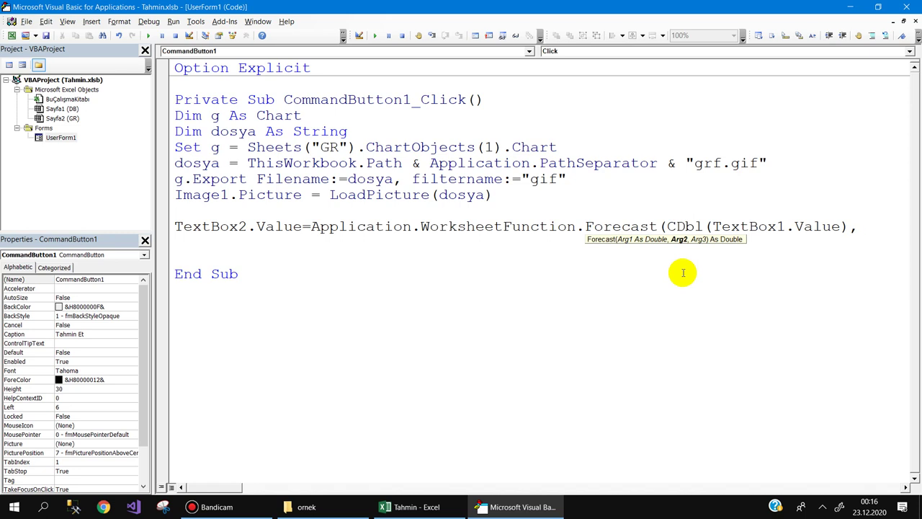
left_click(414, 506)
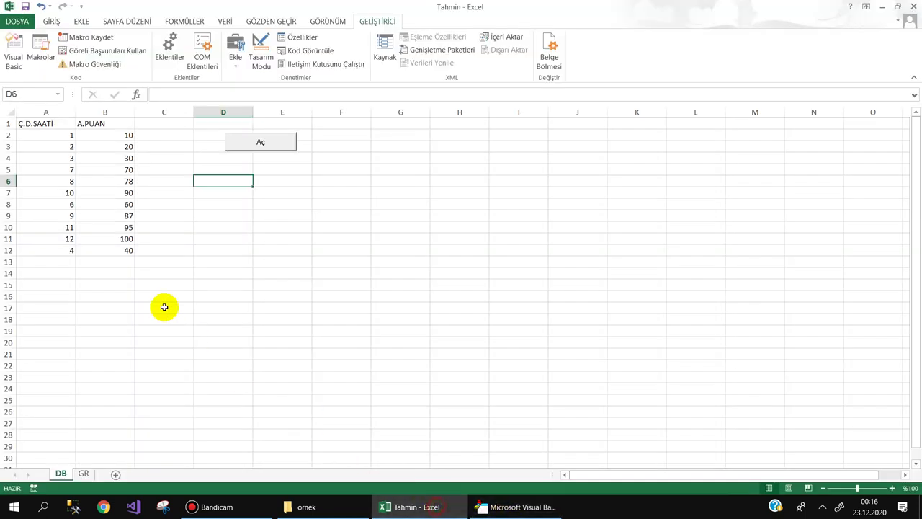
left_click_drag(112, 135, 105, 250)
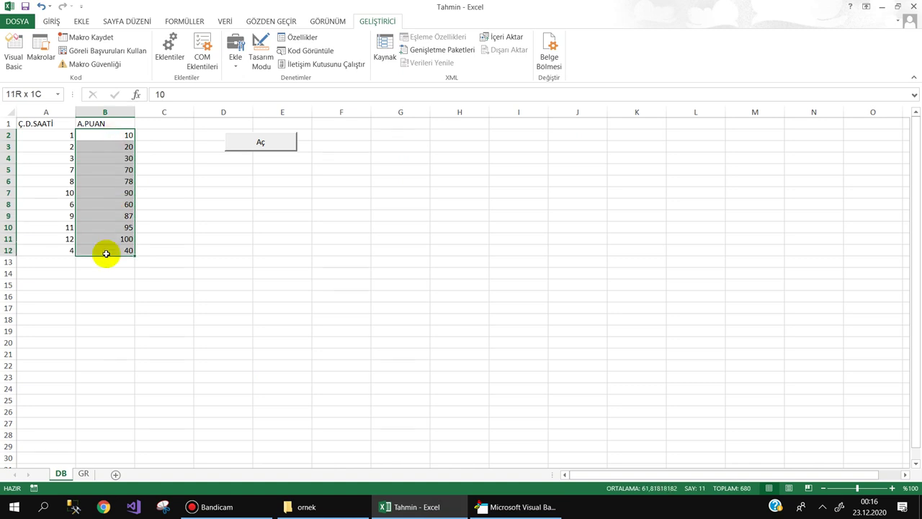
left_click(119, 136)
left_click(115, 251)
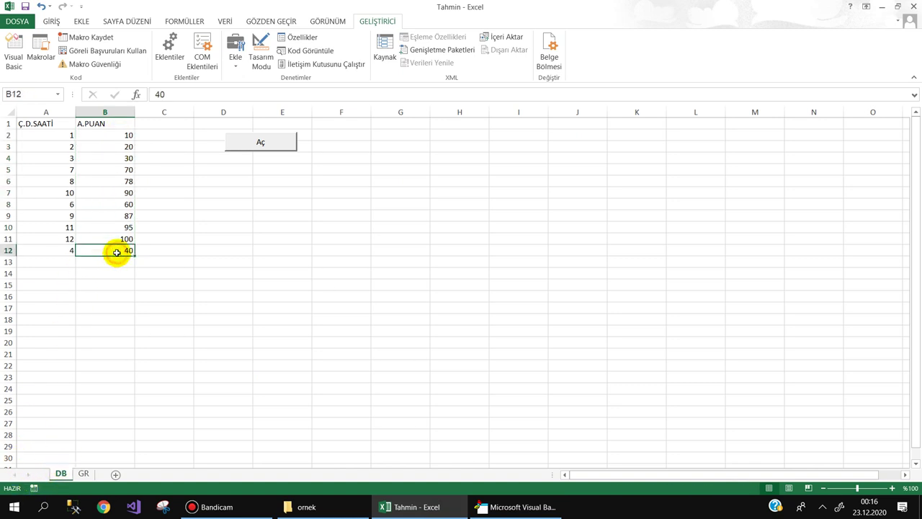
left_click(513, 508)
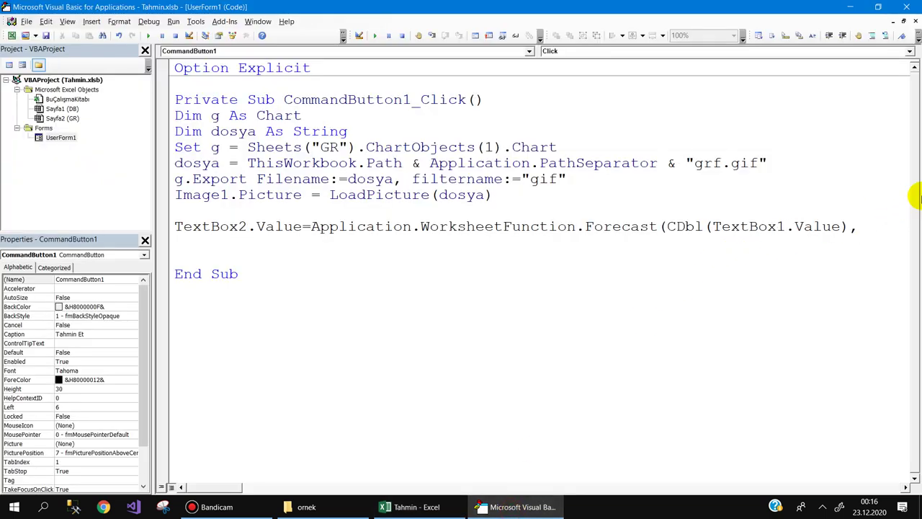
- Add CDbl(Sheets("DB").range("B2:B12")) as the Forecast call's second argument
type("cd")
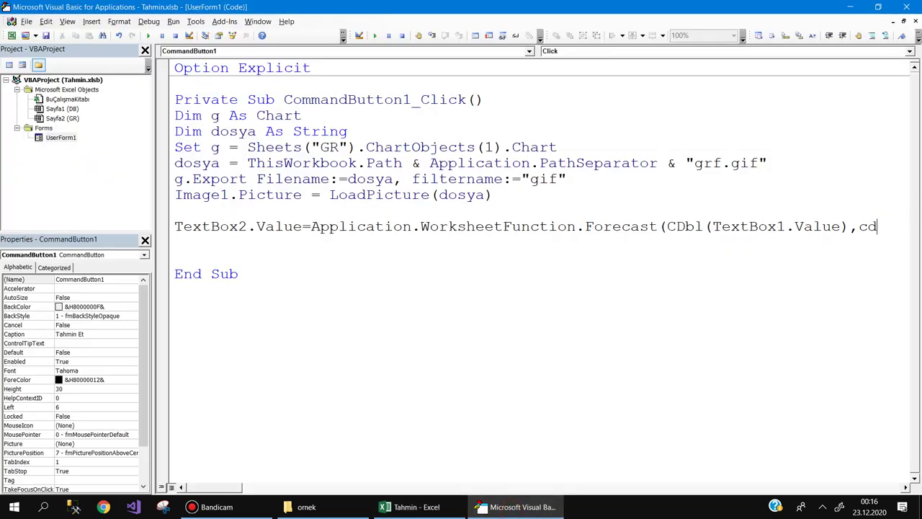
type("bl(")
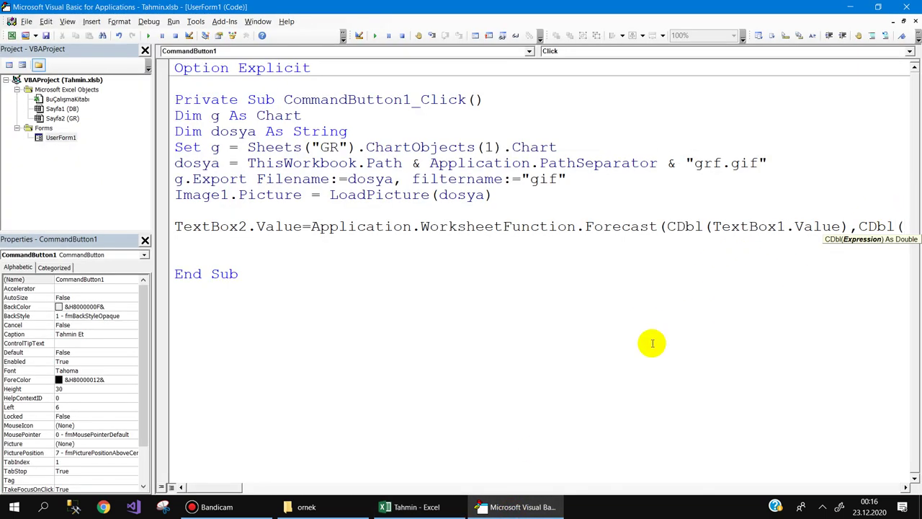
left_click_drag(213, 490, 252, 486)
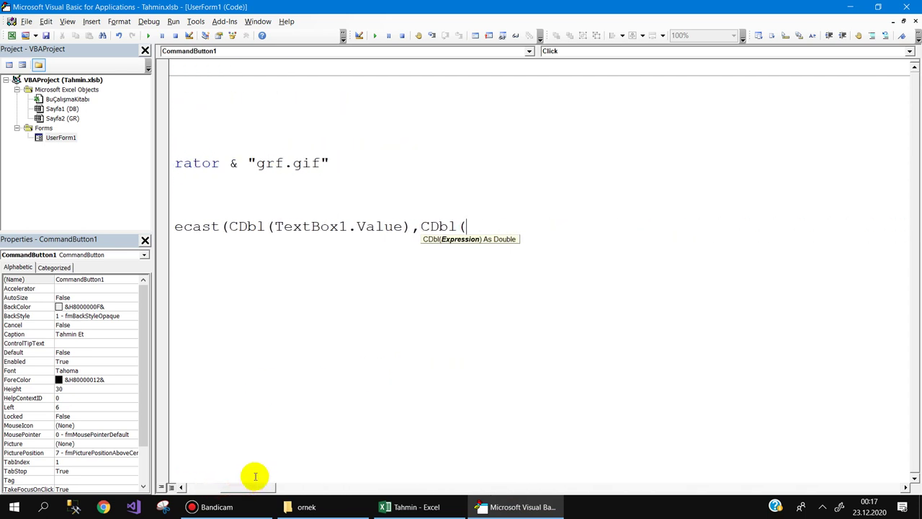
type("Che")
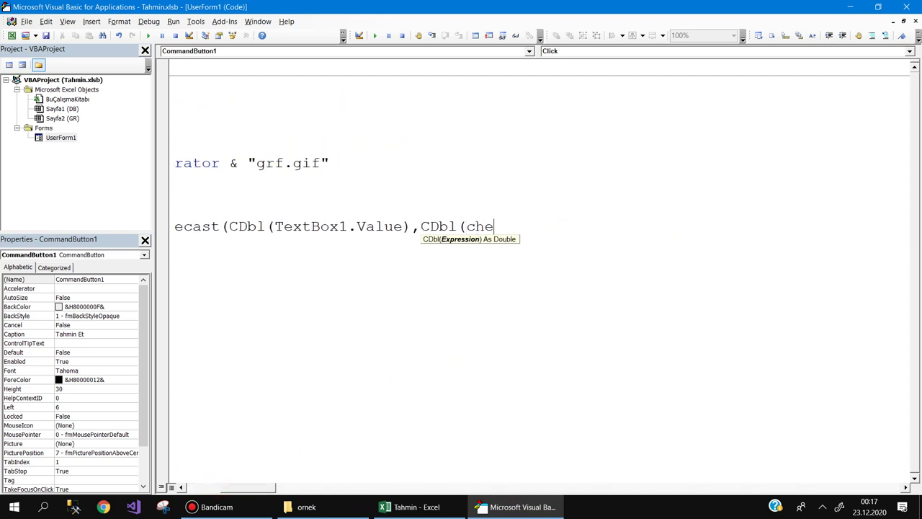
type("cked")
key("BackSpace")
key("BackSpace")
key("BackSpace")
key("BackSpace")
key("BackSpace")
key("BackSpace")
type("s")
type("he")
key("ctrl+space")
type("(\"")
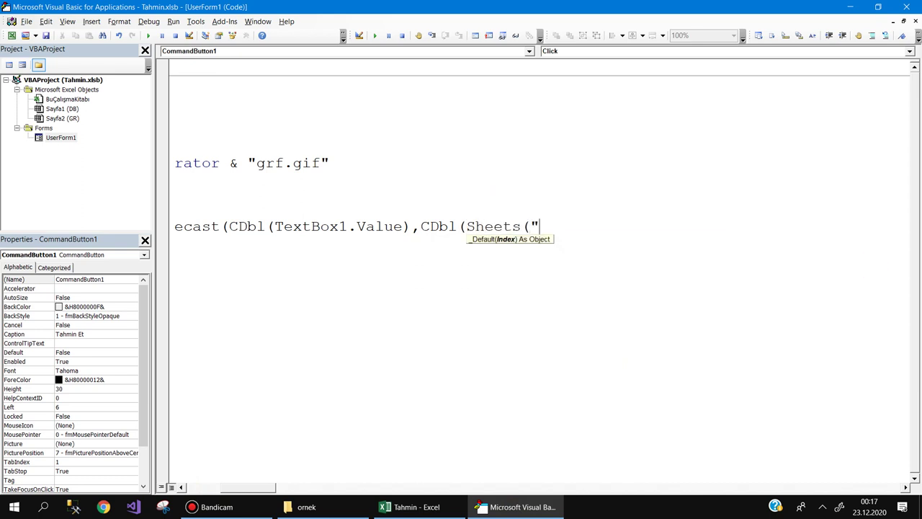
type("DB\").")
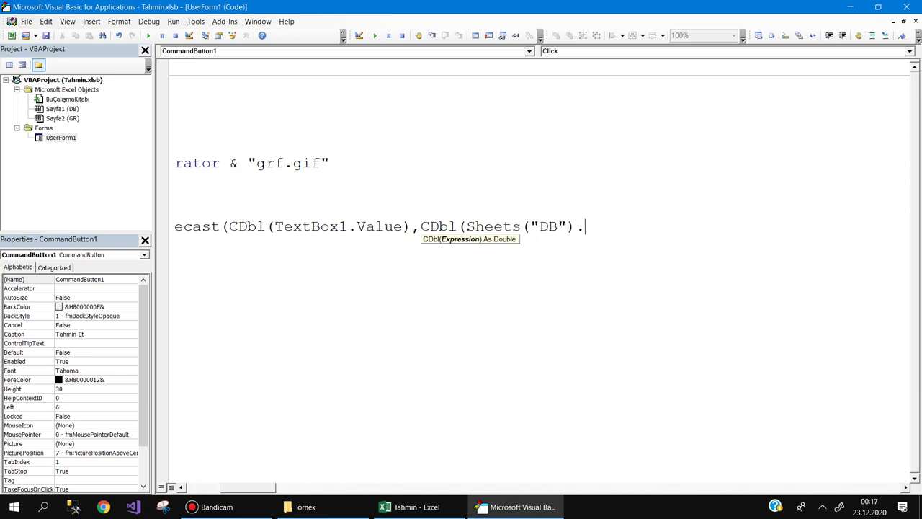
type("range(\"")
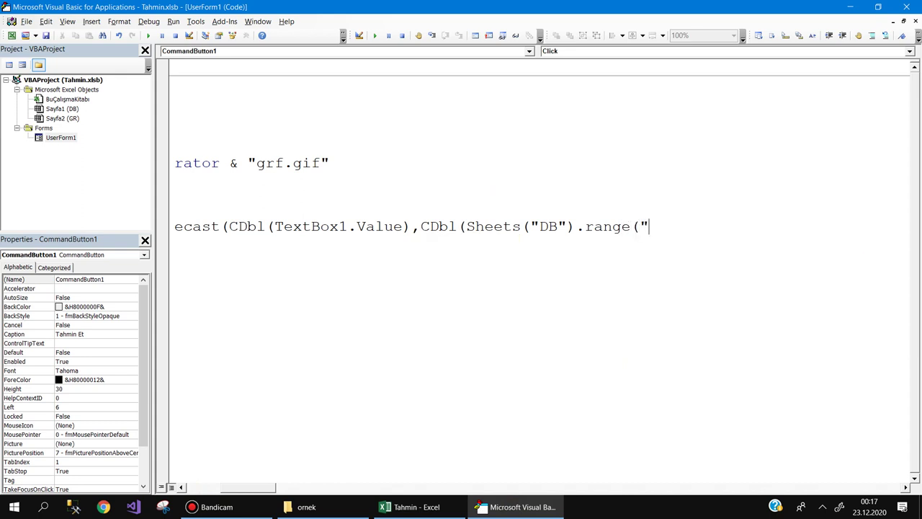
type("B2:B")
type("12\")")
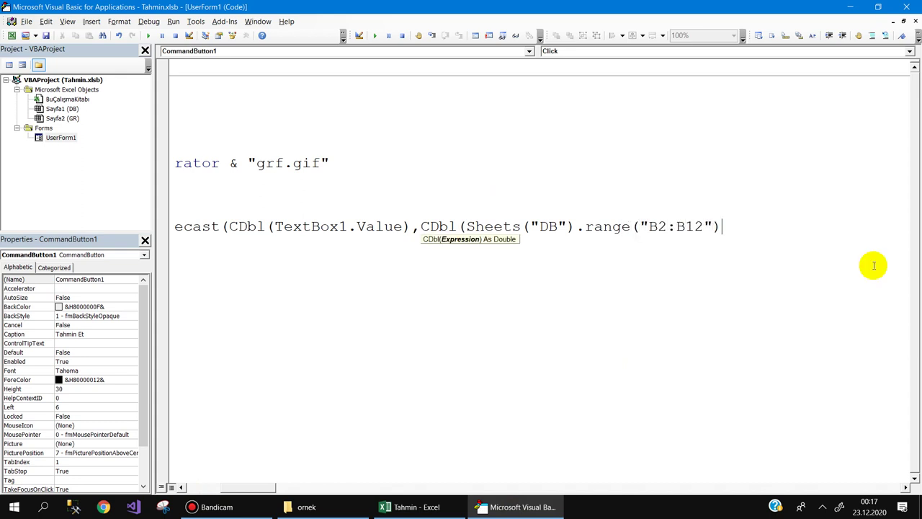
type(")")
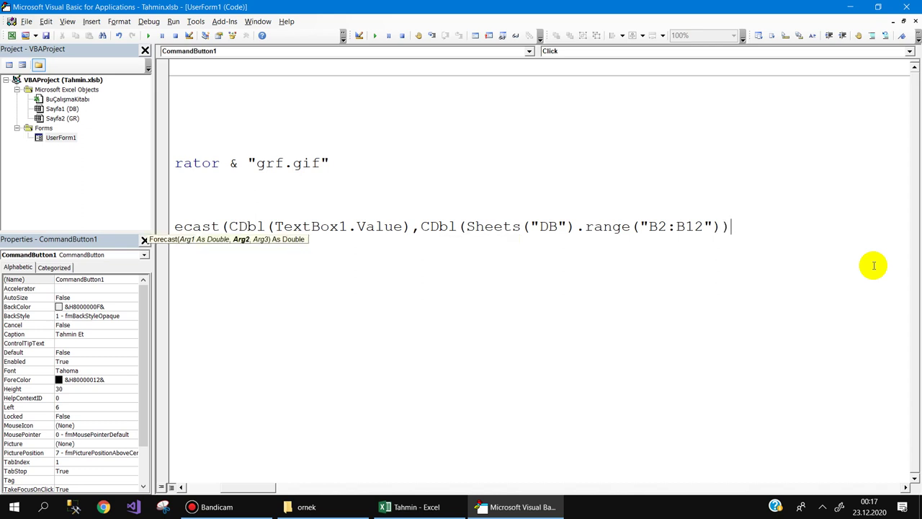
type(",cdb")
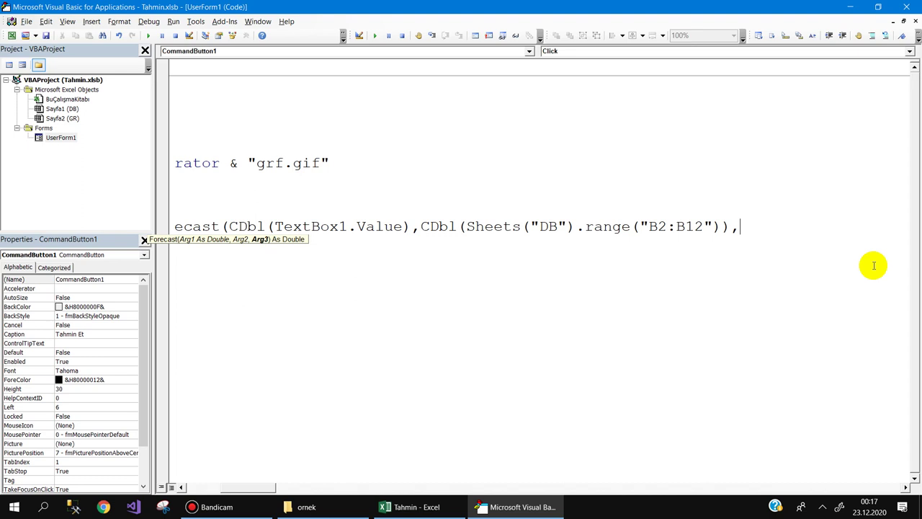
- Finish the Forecast line with CDbl(Sheets("DB").Range("A2:A12")) as the known x-values and close its parentheses
type("cd")
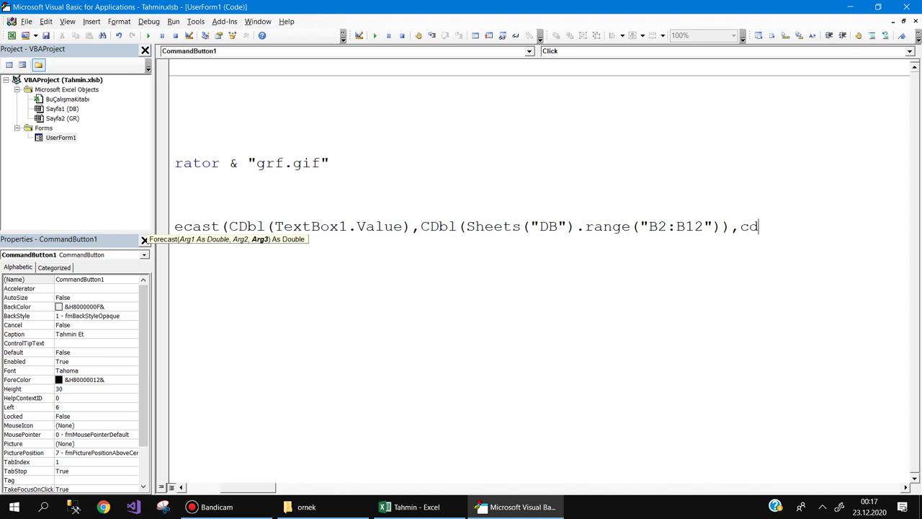
type("b")
key("ctrl+space")
type("(")
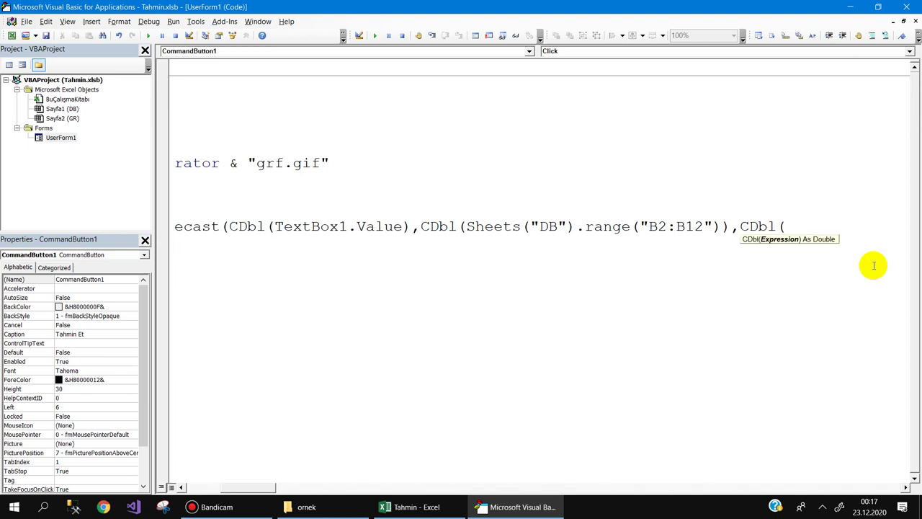
type("she")
key("ctrl+space")
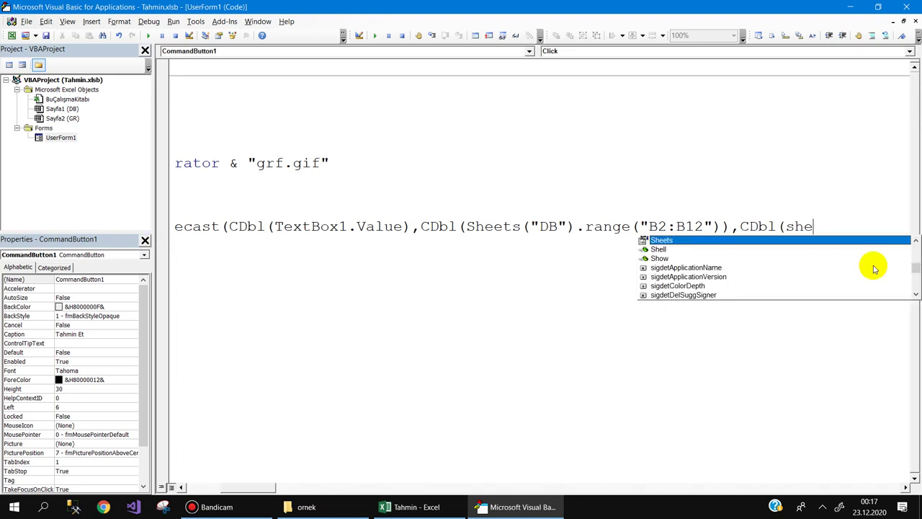
type("(\"")
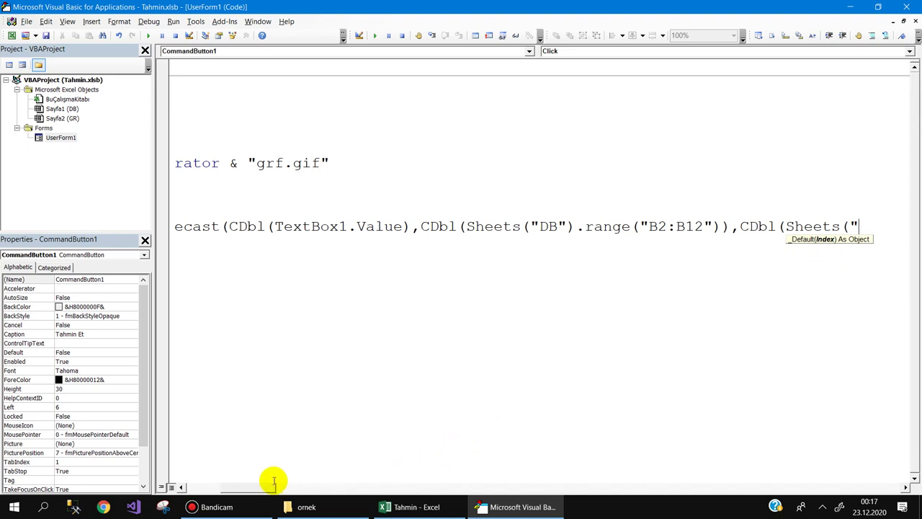
left_click_drag(273, 487, 296, 487)
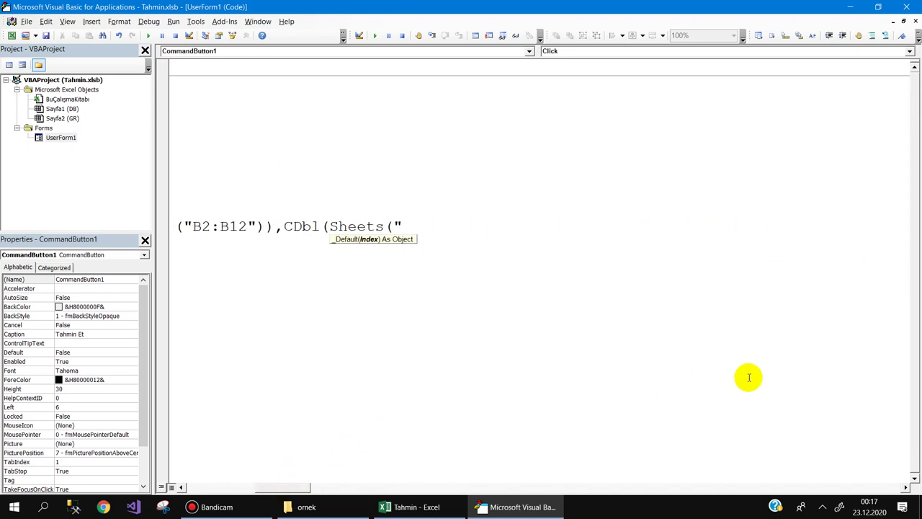
type("DB\"")
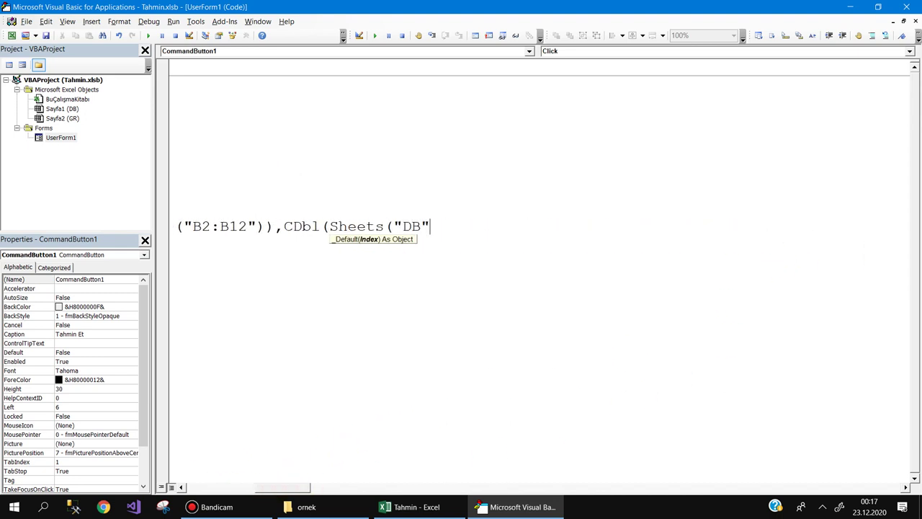
type(").rang")
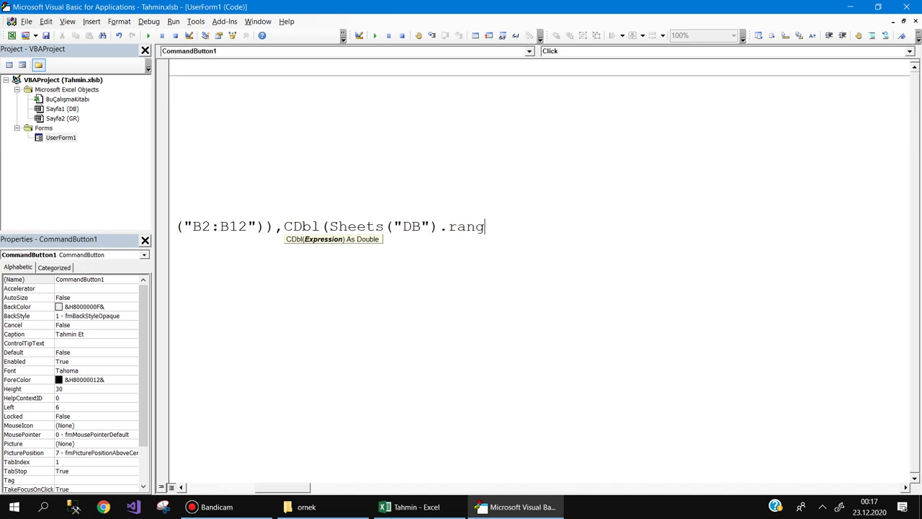
type("e(\"A2")
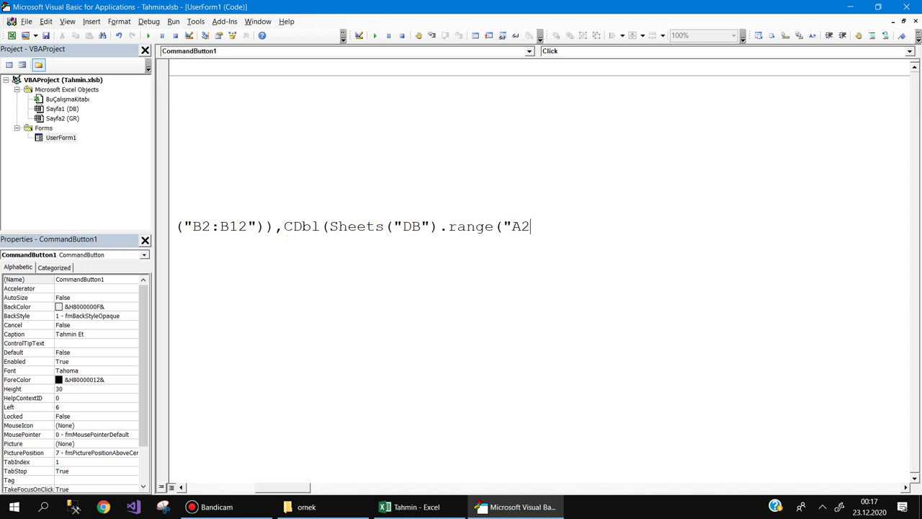
type(":")
type("A")
type("12)")
key("Left")
type("\"")
key("Right")
type("))")
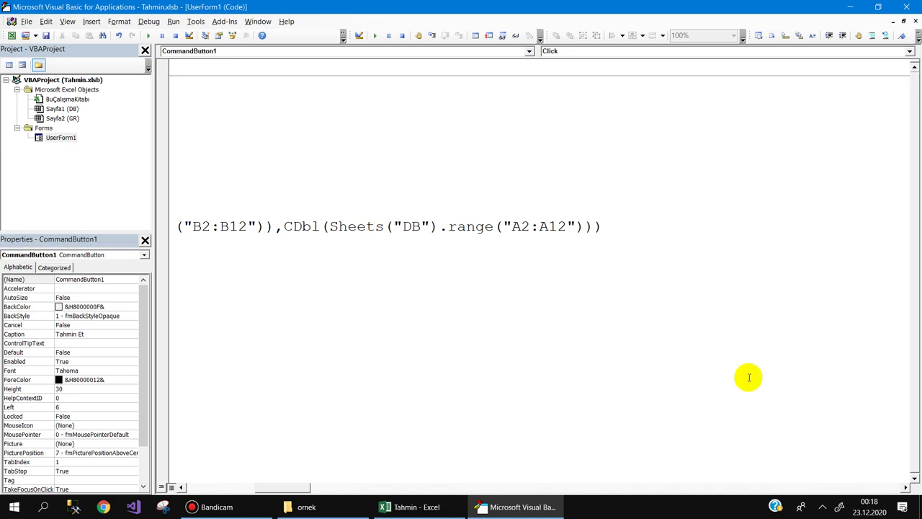
key("Return")
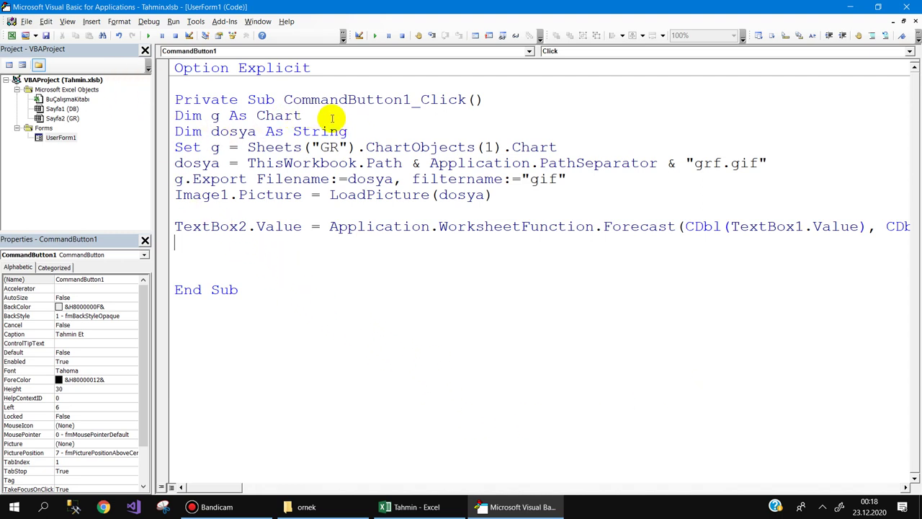
- Add 'If TextBox1.Value = "" Then Exit Sub' as the first line of the click handler
left_click(494, 100)
key("Return")
type("i")
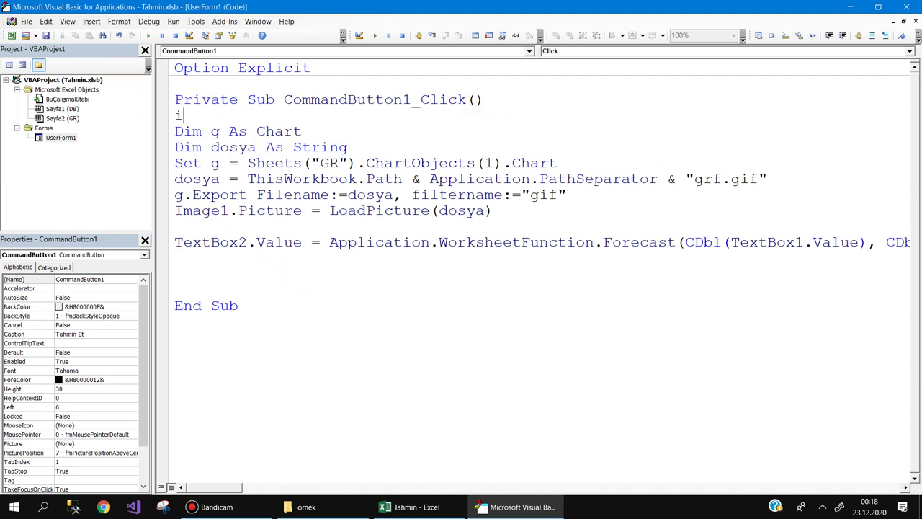
type("f text")
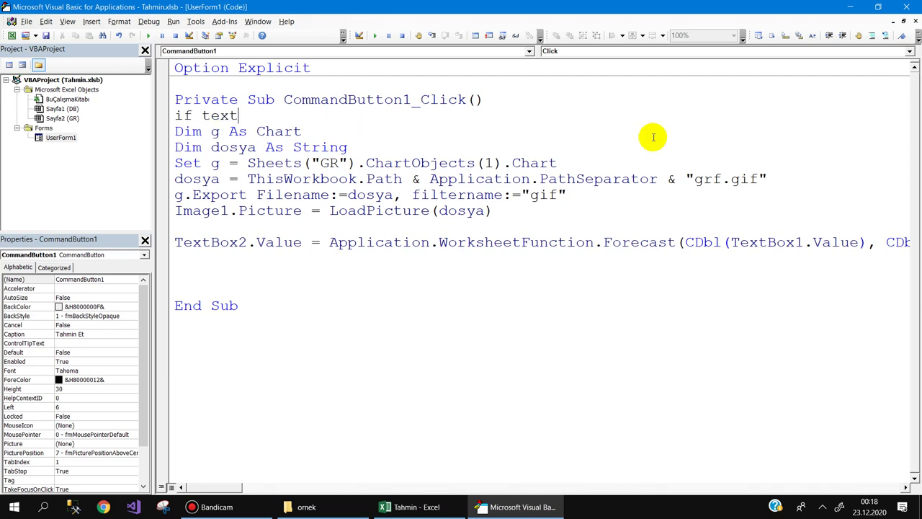
key("ctrl+space")
type(".v=")
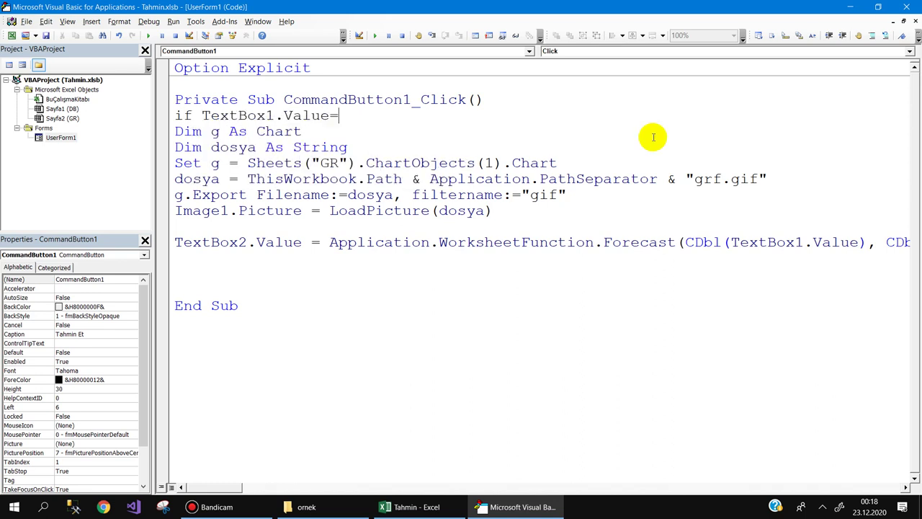
type("\"\"")
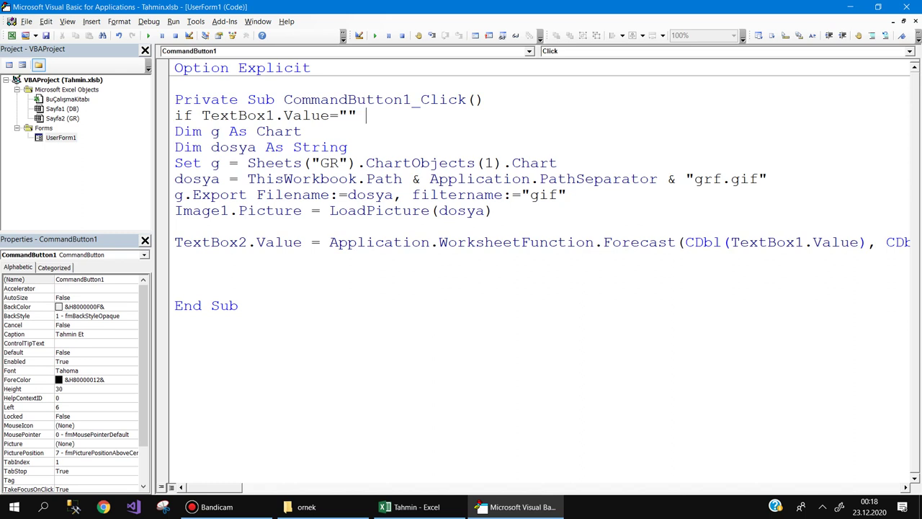
type(" then exi")
type("t sub")
key("Down")
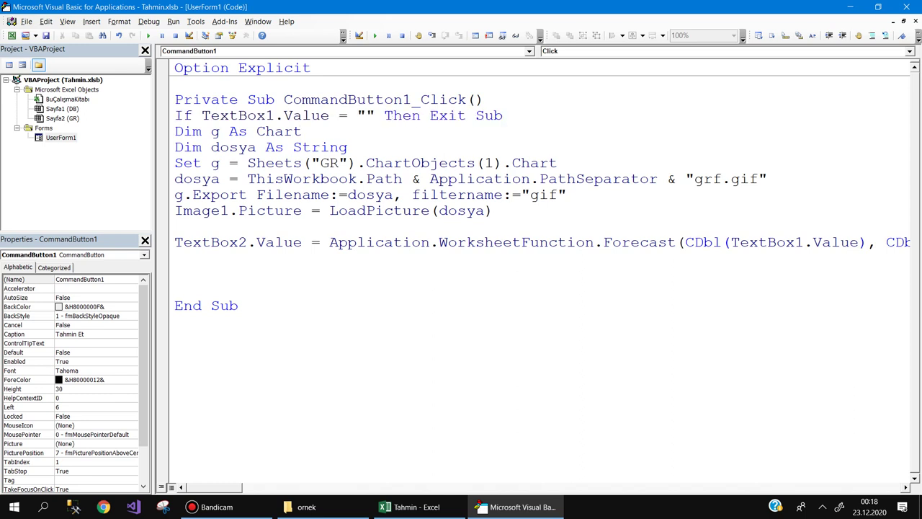
- Save the VBA project, accept the save warning, and return to the Excel workbook
key("ctrl+s")
left_click(432, 284)
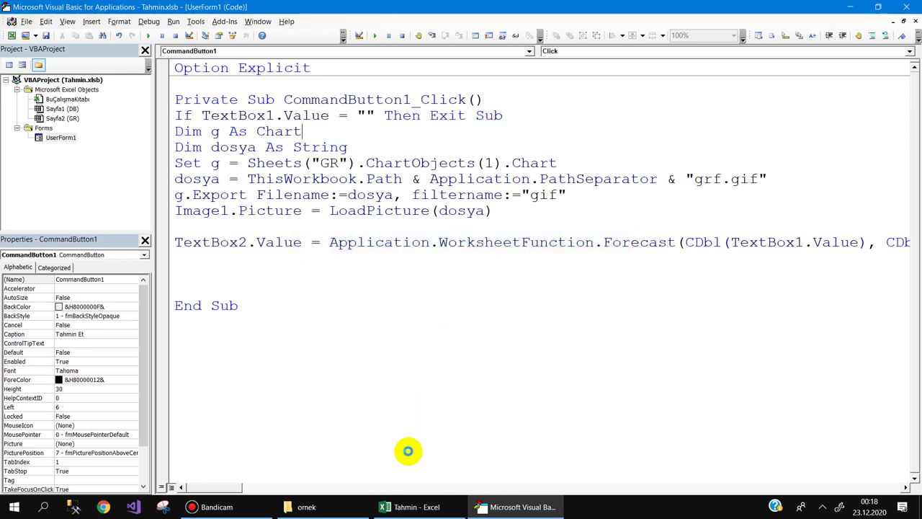
left_click(411, 506)
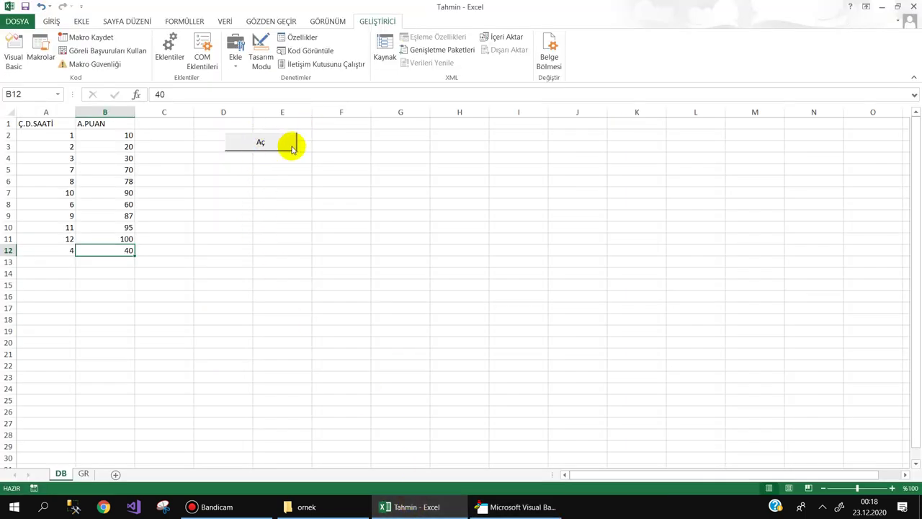
- In Design Mode, give the Aç button a Click handler running UserForm1.Show, then return to Excel
left_click(261, 56)
double_click(262, 144)
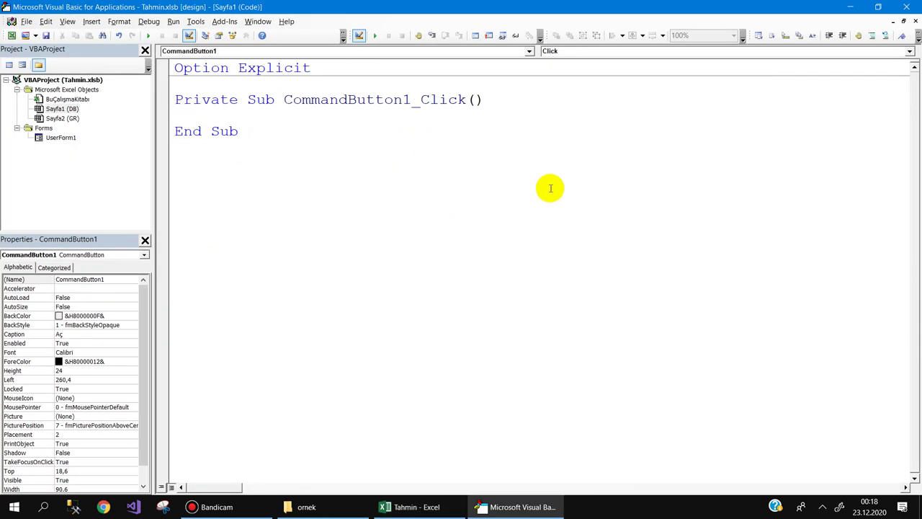
type("user")
key("ctrl+space")
type(".Show")
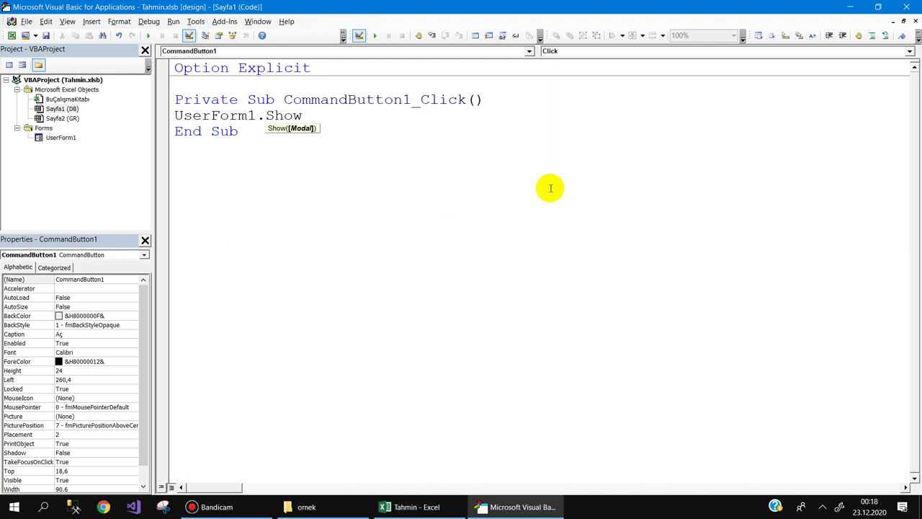
left_click(849, 7)
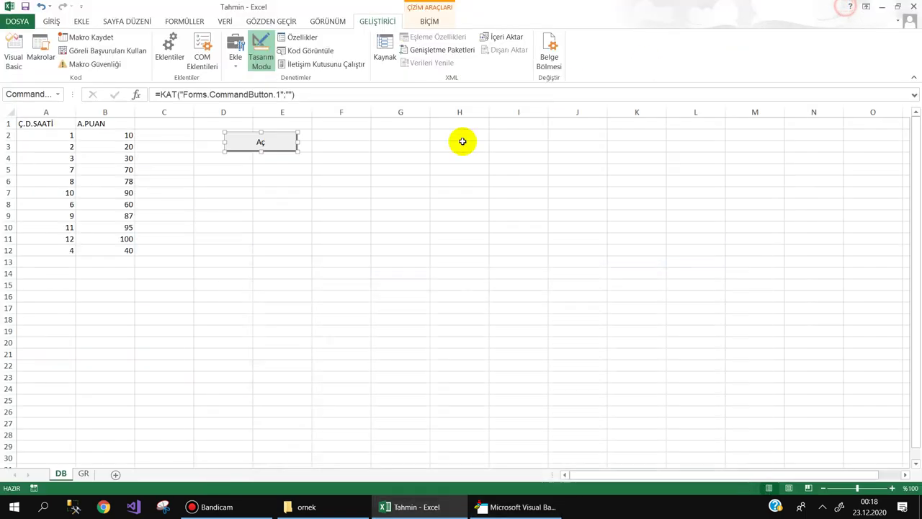
- Leave Design Mode, open the form, forecast for 4 hours, and debug the type-mismatch error
left_click(261, 52)
left_click(269, 150)
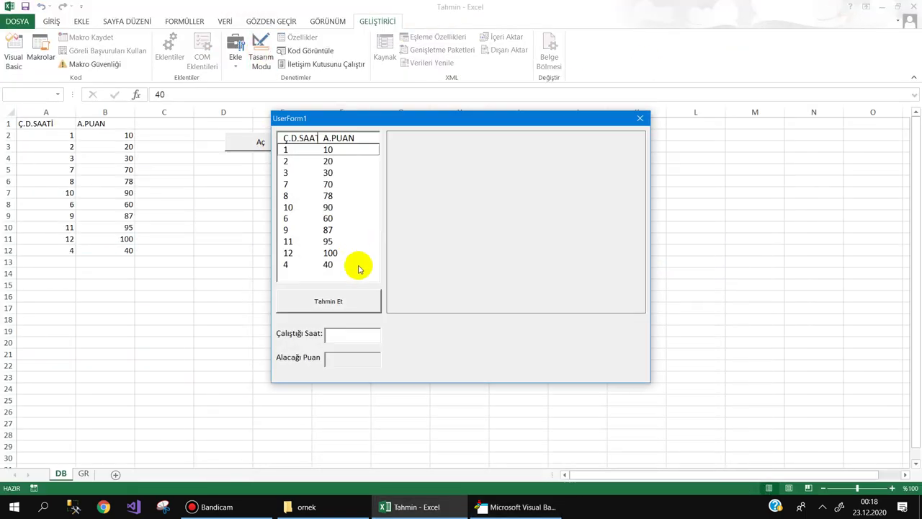
left_click(346, 333)
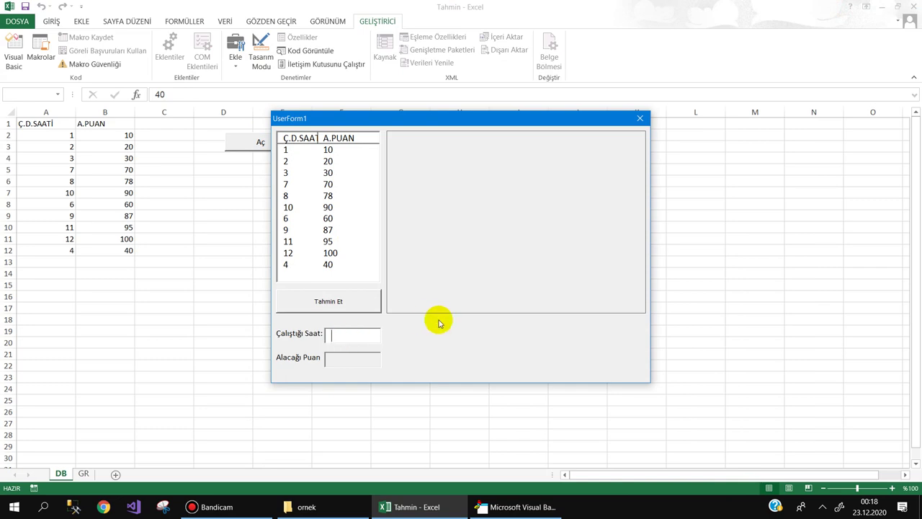
type("4")
left_click(346, 301)
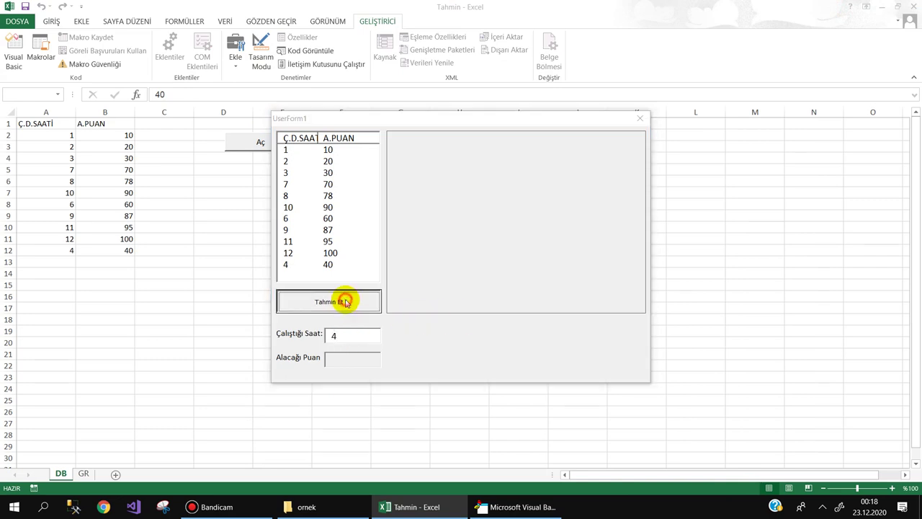
left_click(484, 229)
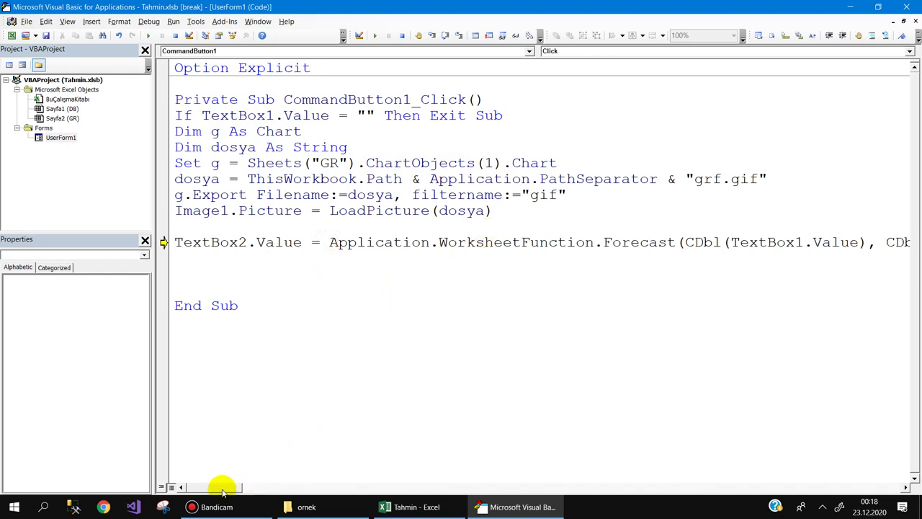
- Remove the CDbl( wrappers and extra parentheses around the B2:B12 and A2:A12 ranges
left_click_drag(219, 487, 232, 488)
left_click_drag(234, 488, 260, 487)
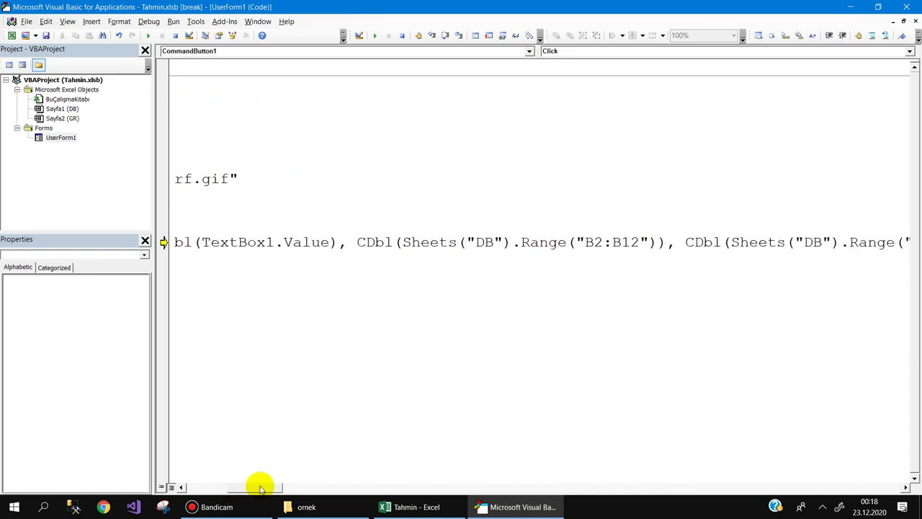
left_click_drag(402, 243, 366, 244)
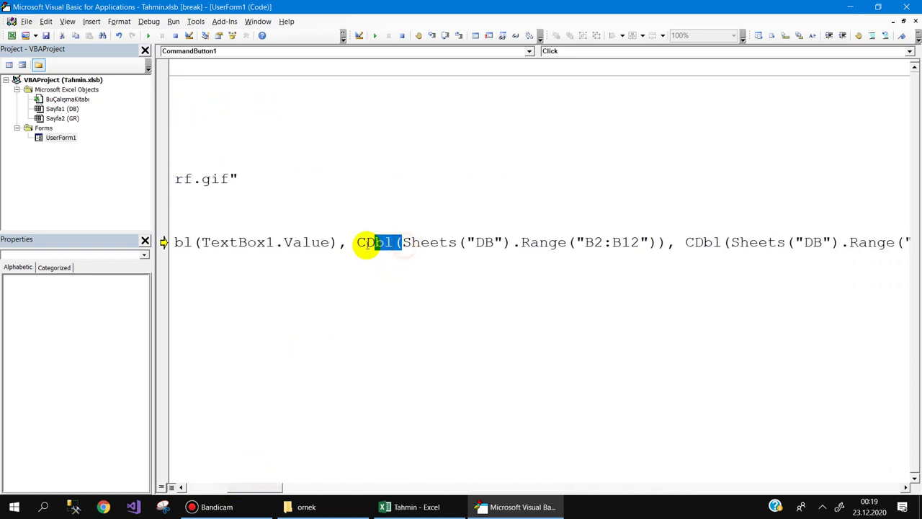
key("Delete")
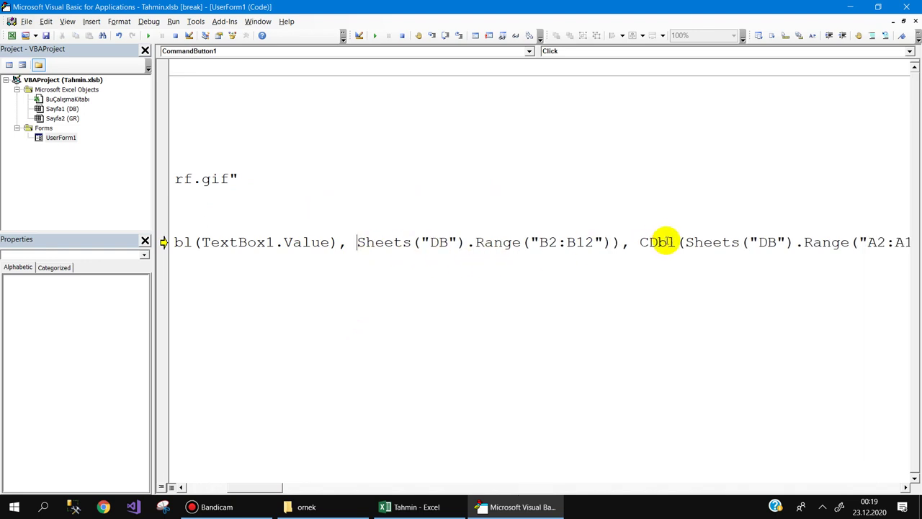
key("Delete")
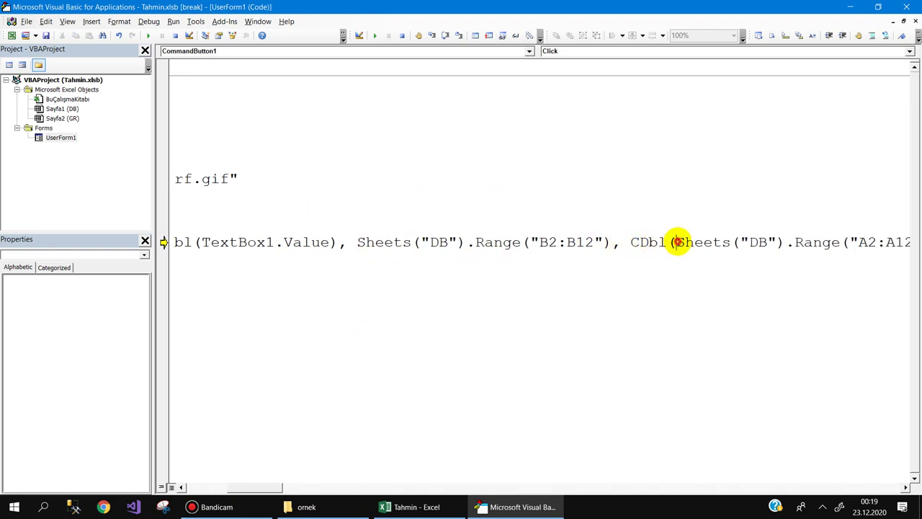
left_click_drag(677, 243, 631, 244)
key("Delete")
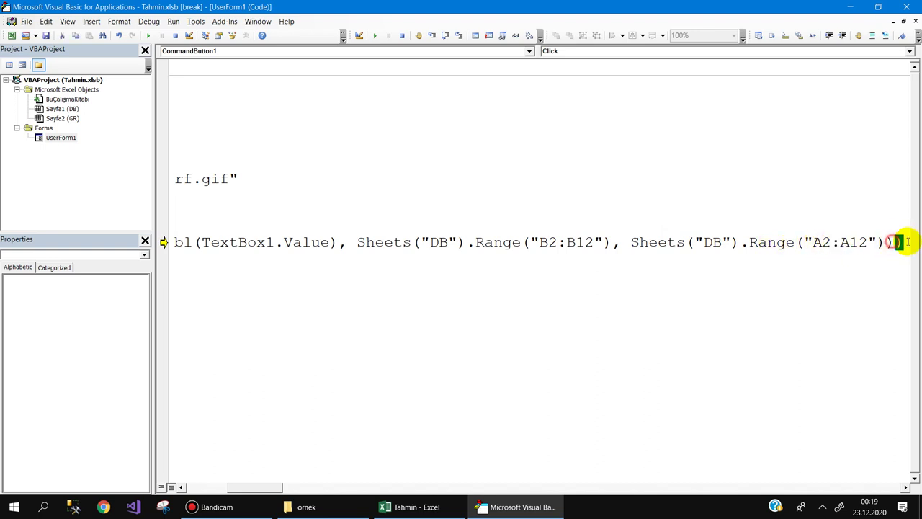
left_click(437, 281)
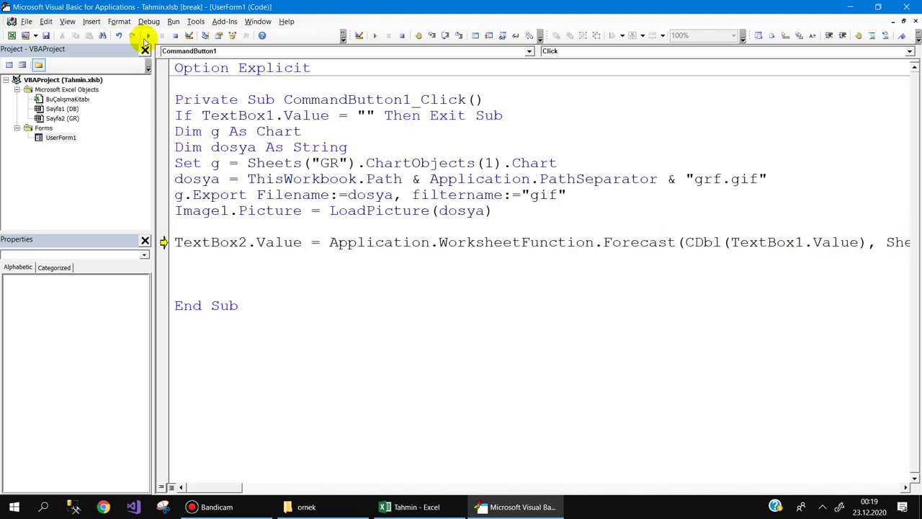
- Resume the code, forecast scores for 10 and 6 hours (56.4333764), then close the form
left_click(147, 35)
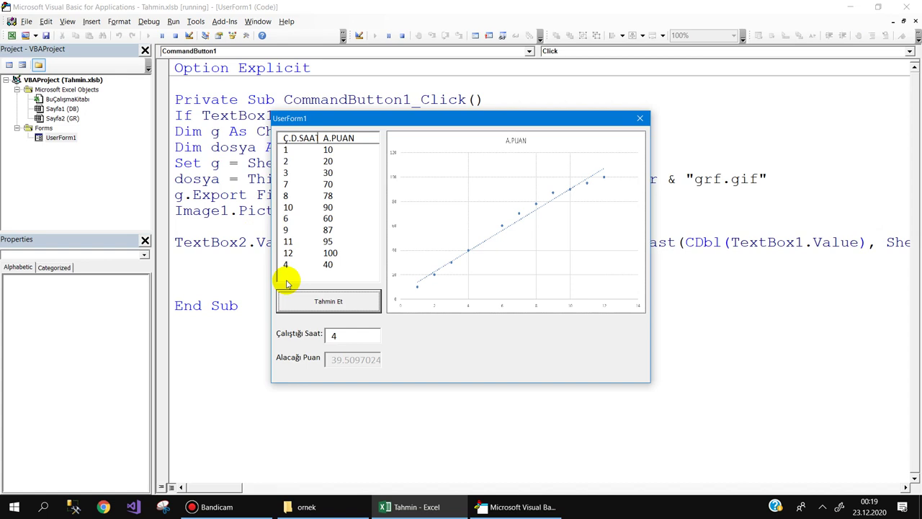
double_click(339, 334)
type("10")
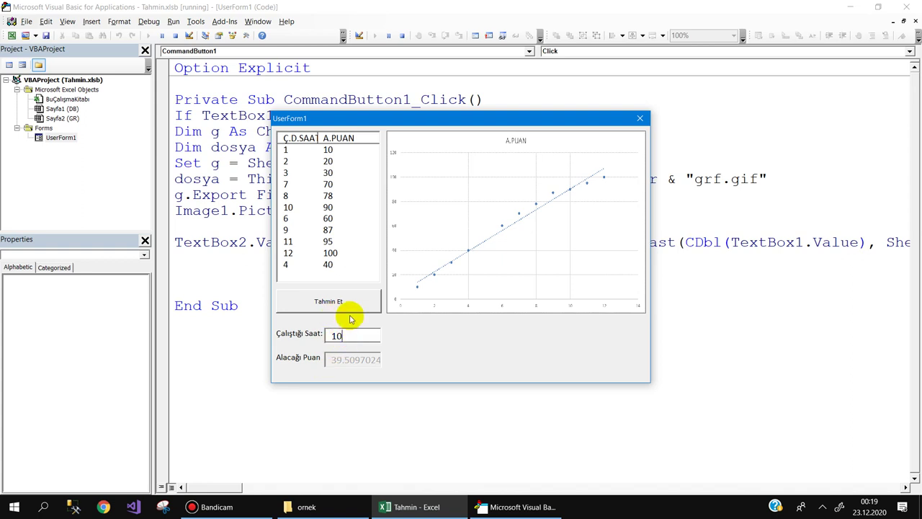
left_click(350, 306)
left_click(356, 333)
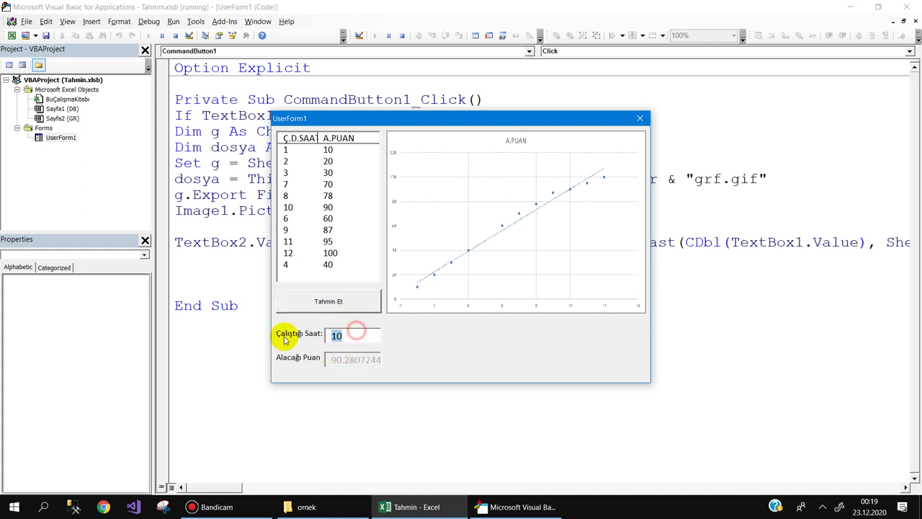
type("6")
left_click(338, 302)
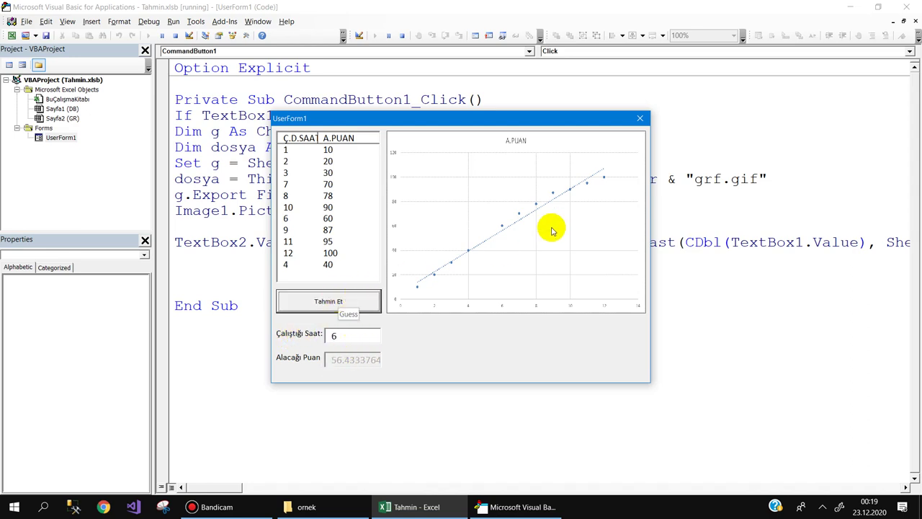
left_click(640, 118)
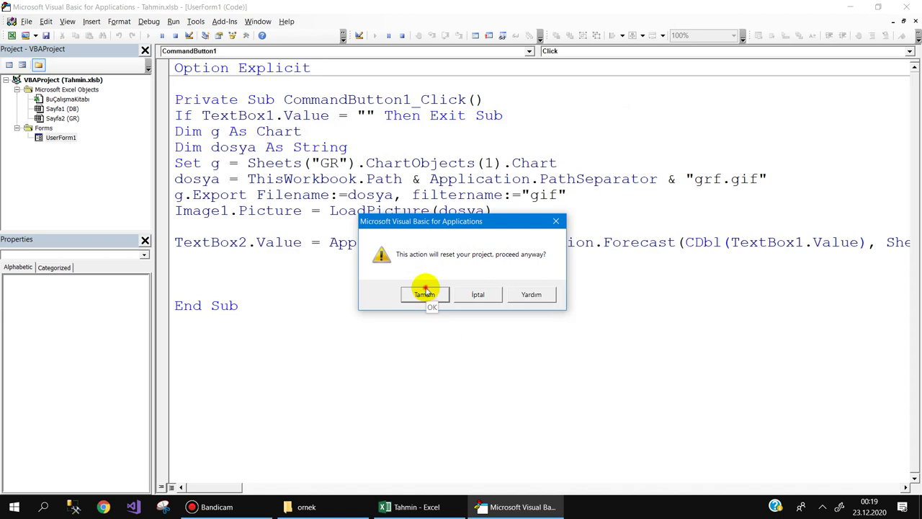
- Confirm the project reset, then enter scores 30 in B2, 45 in B3, 50 in B8 and 65 in B5
left_click(424, 294)
left_click(114, 138)
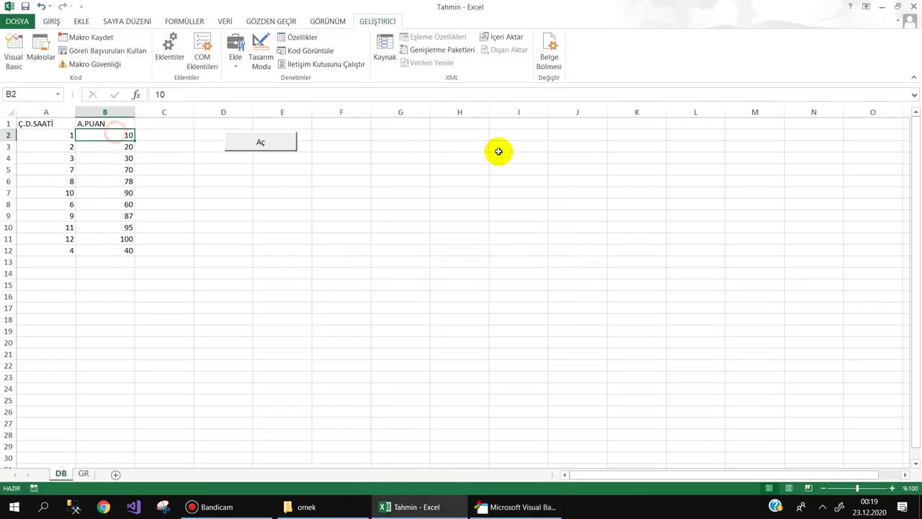
type("30")
key("Return")
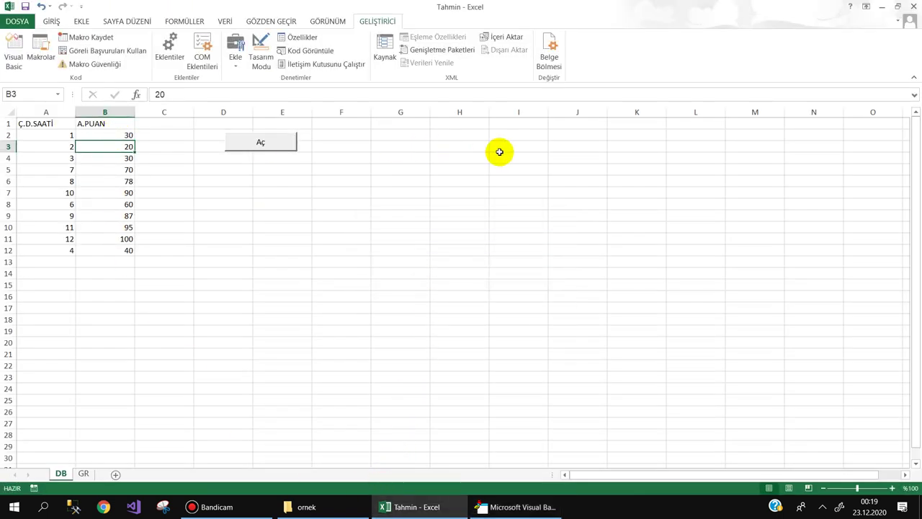
type("45")
key("Return")
key("Return")
key("Return")
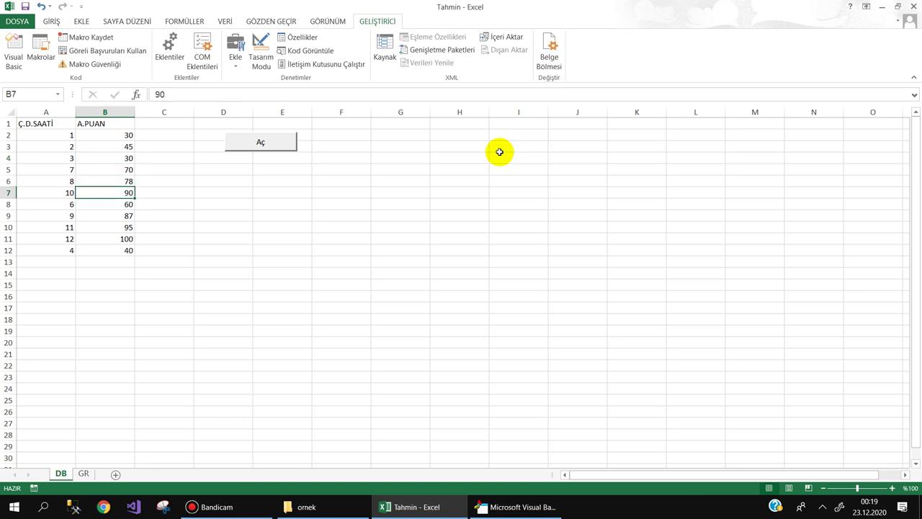
key("Return")
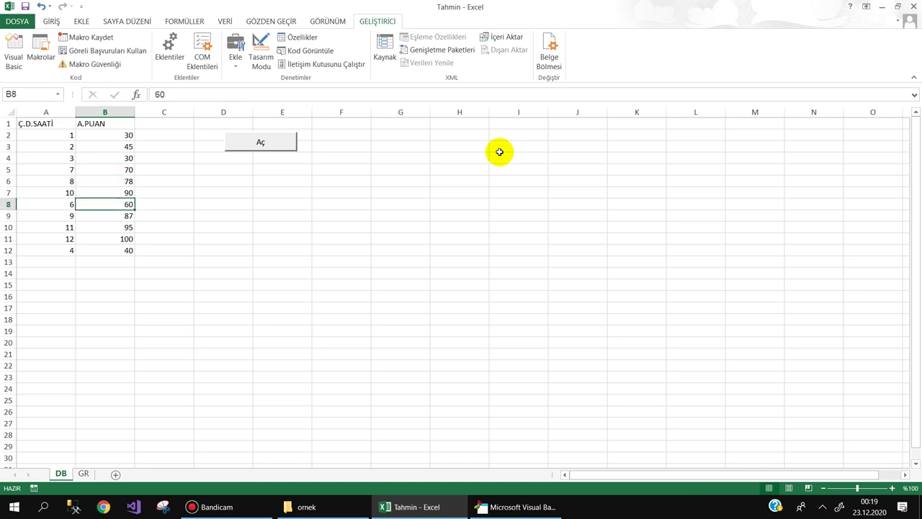
type("50")
key("Return")
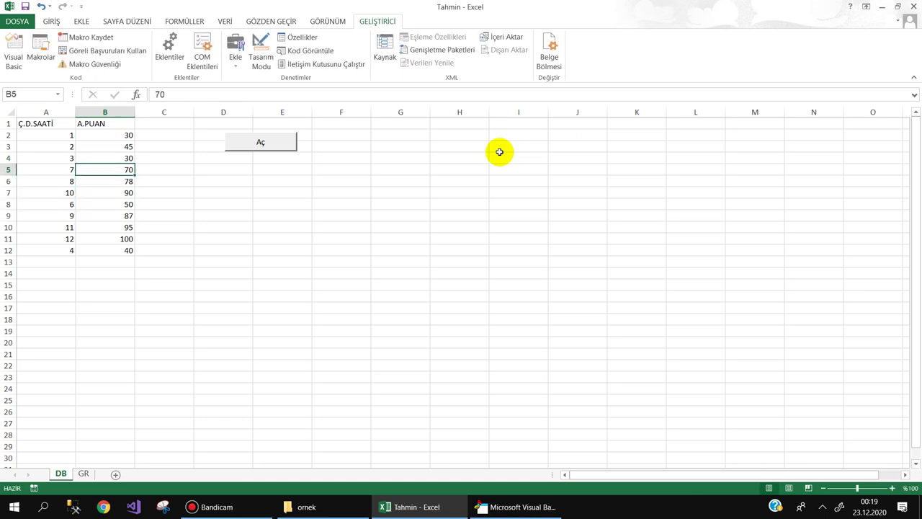
type("65")
key("Return")
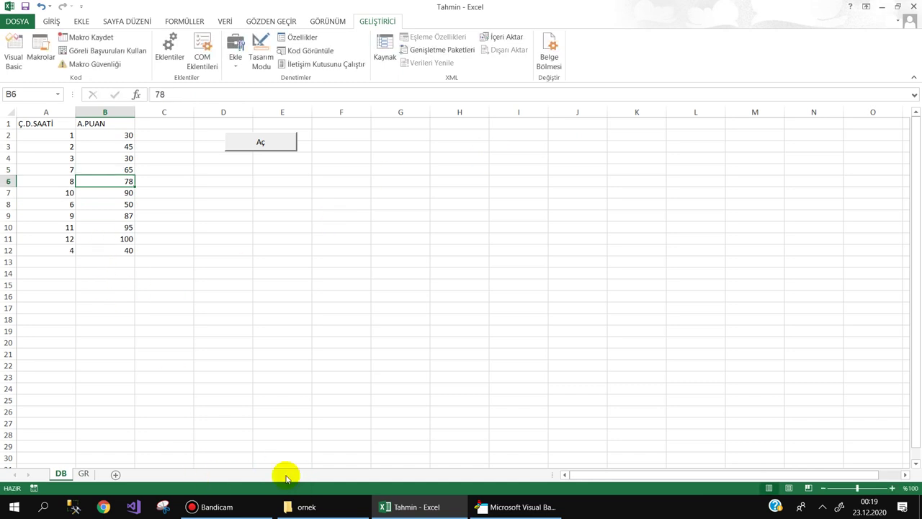
left_click(256, 143)
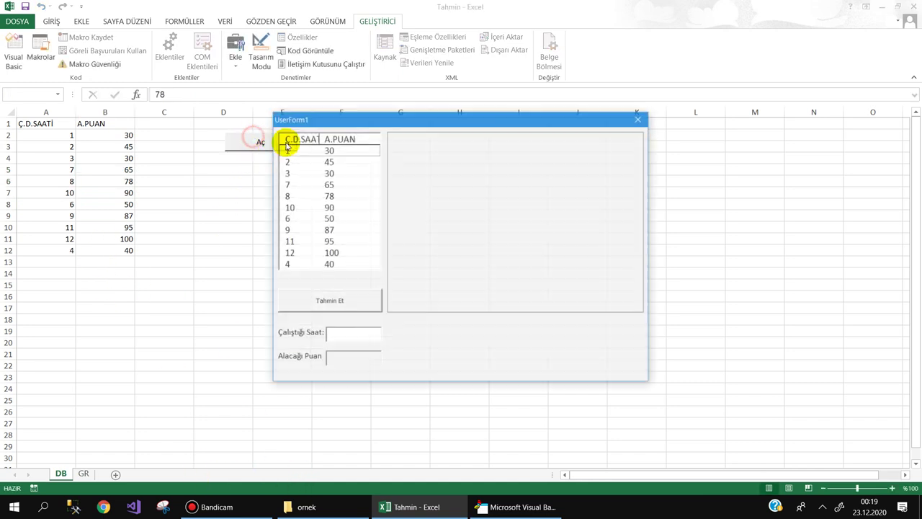
left_click(348, 334)
type("6")
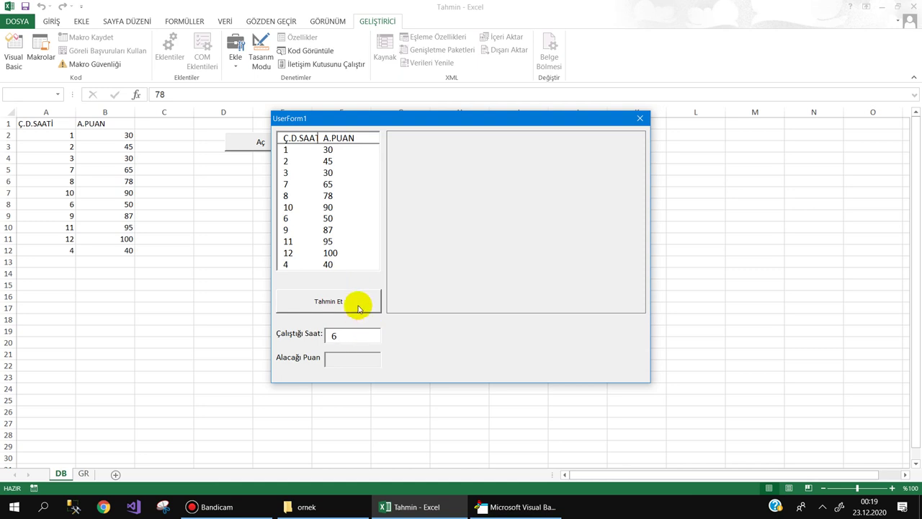
left_click(360, 304)
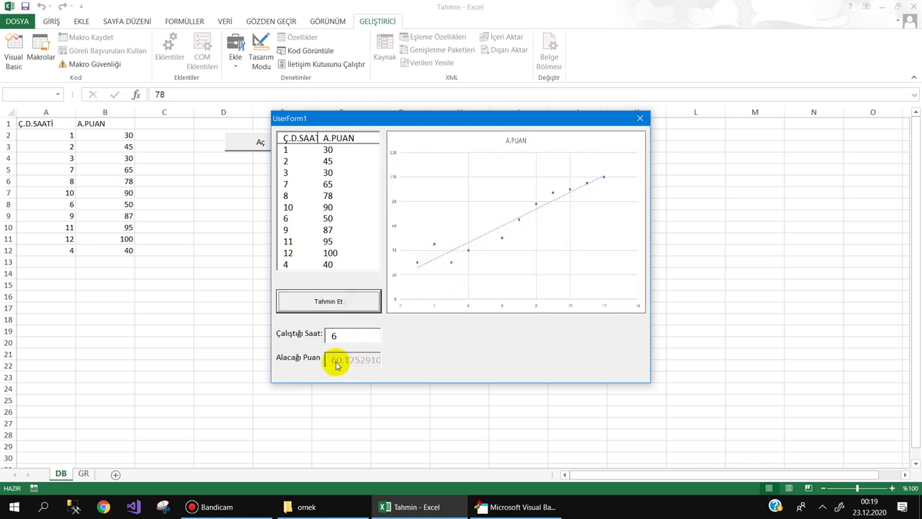
left_click_drag(354, 332, 243, 344)
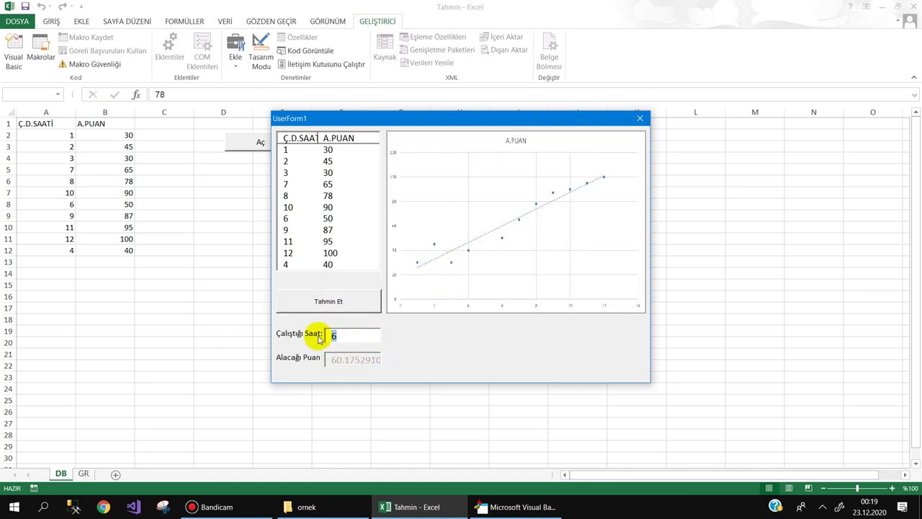
type("4")
left_click(351, 303)
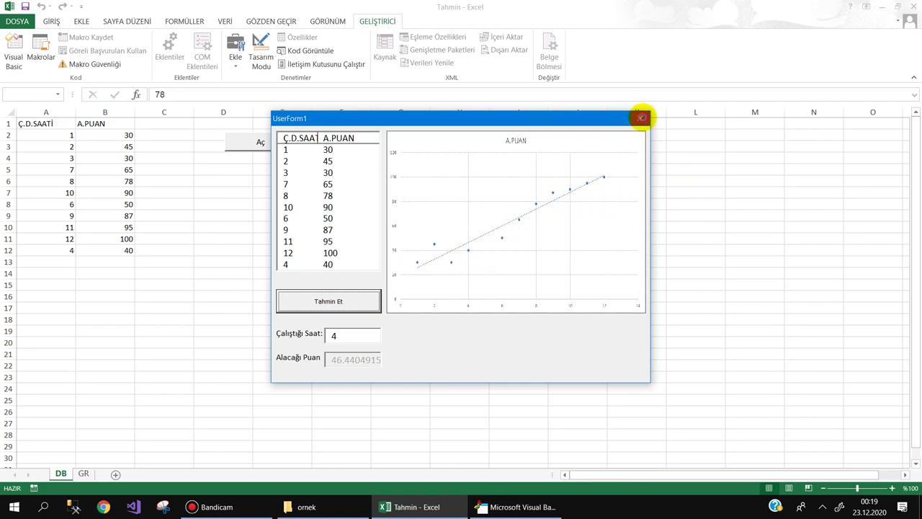
left_click(641, 117)
left_click(422, 350)
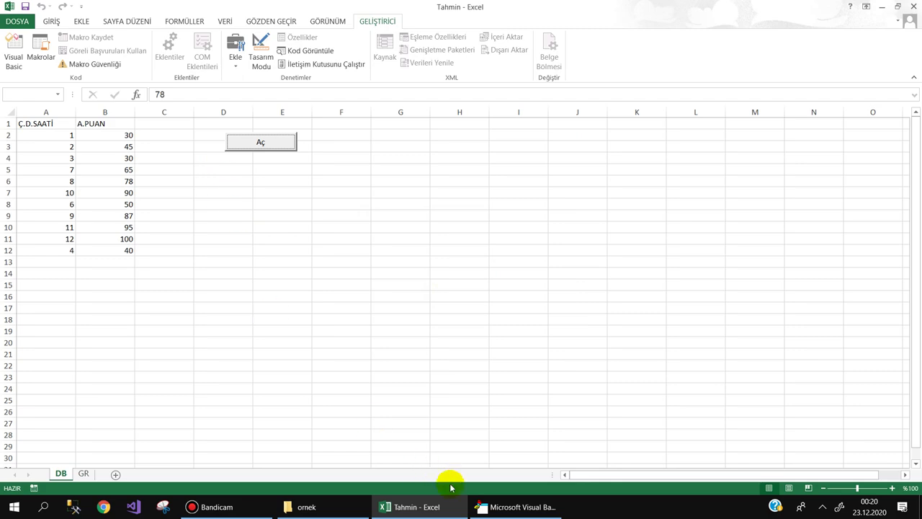
- Back in Excel, enter 60 in B2 and 45 in B11, then open UserForm1 with Aç
left_click(515, 506)
left_click(417, 506)
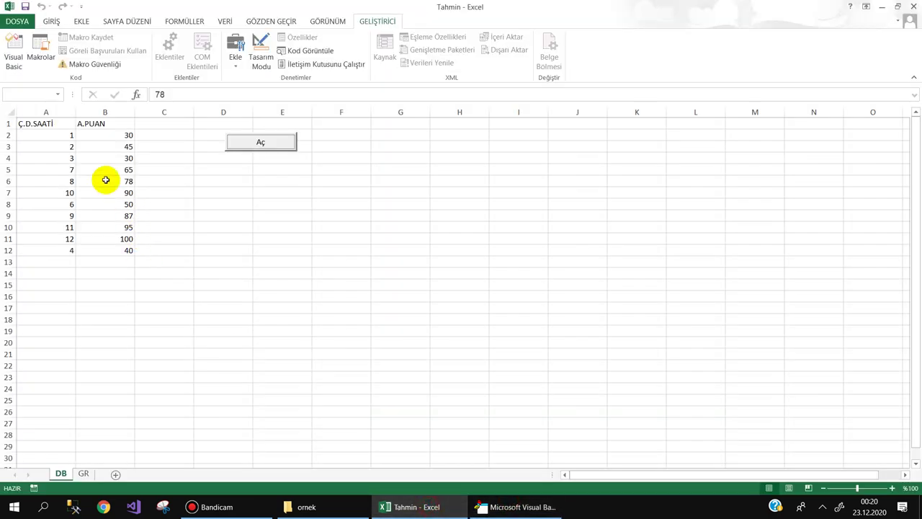
left_click(107, 137)
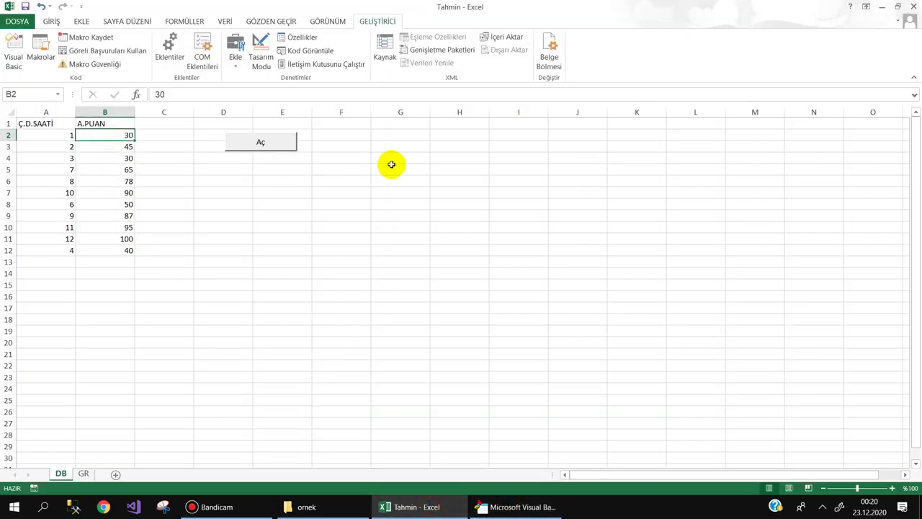
type("6")
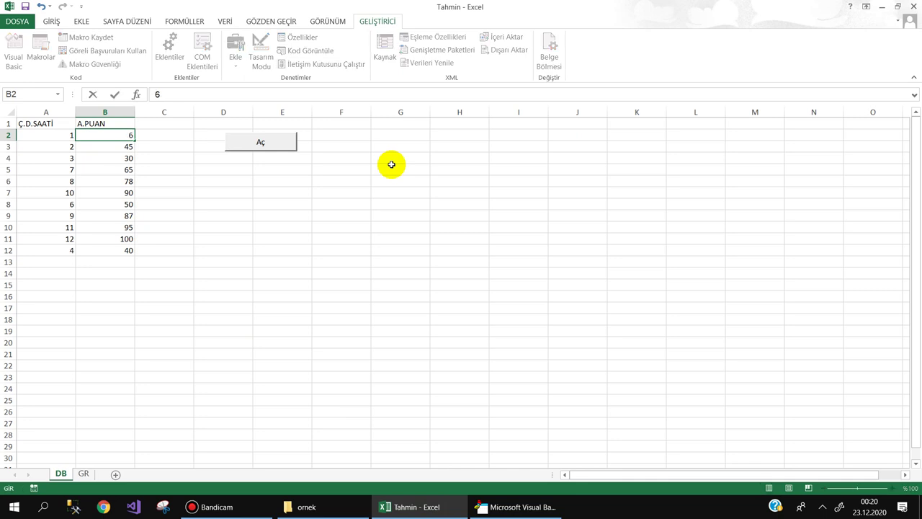
type("0")
key("Return")
key("Return")
key("Return")
key("Return")
key("Return")
key("Return")
key("Return")
key("Return")
key("Return")
key("Return")
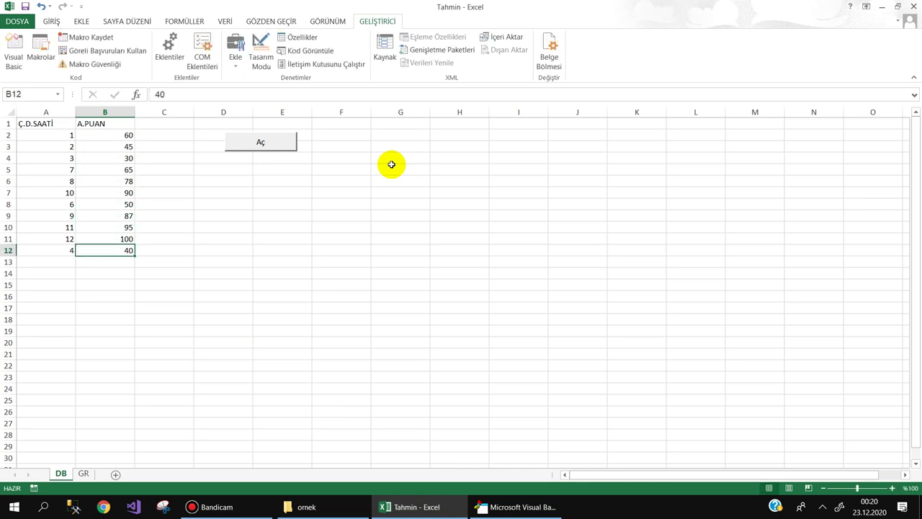
type("45")
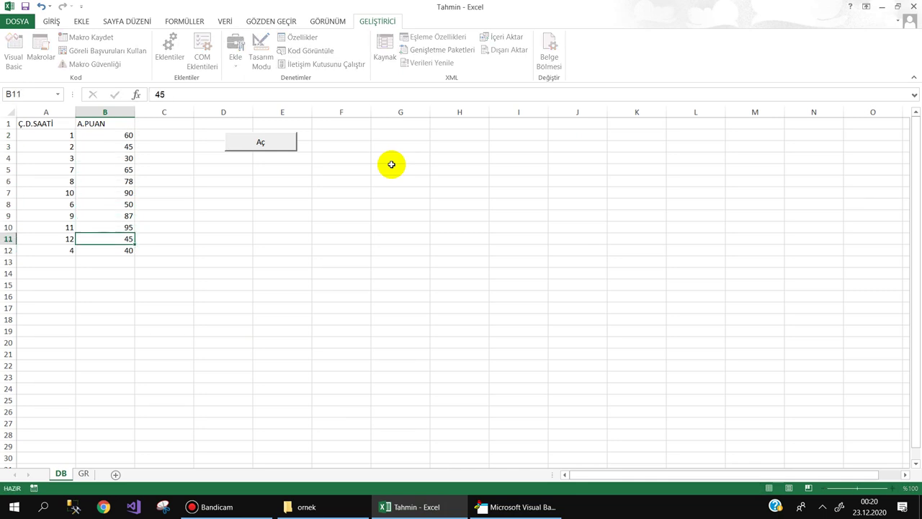
key("Return")
left_click(262, 144)
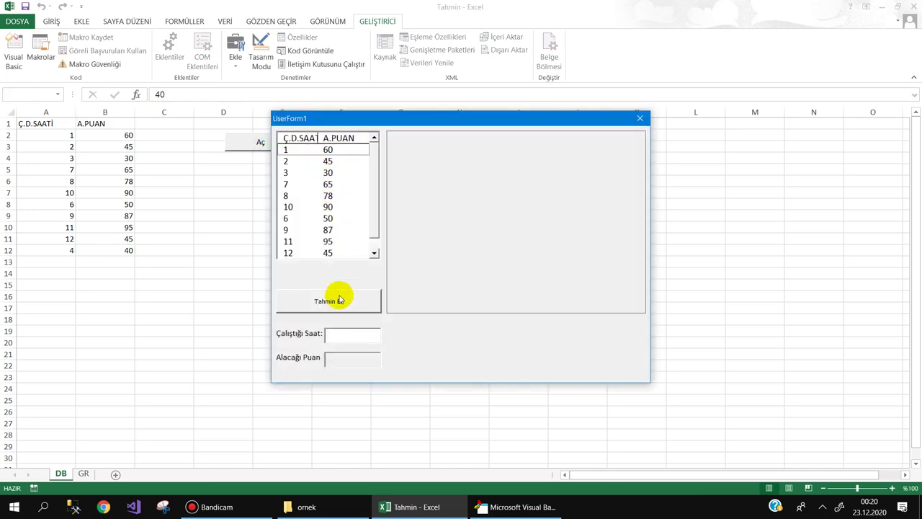
- Forecast scores for 6, 7 and 12 hours (81.3958602 for 12), then close the form
left_click(352, 334)
type("6")
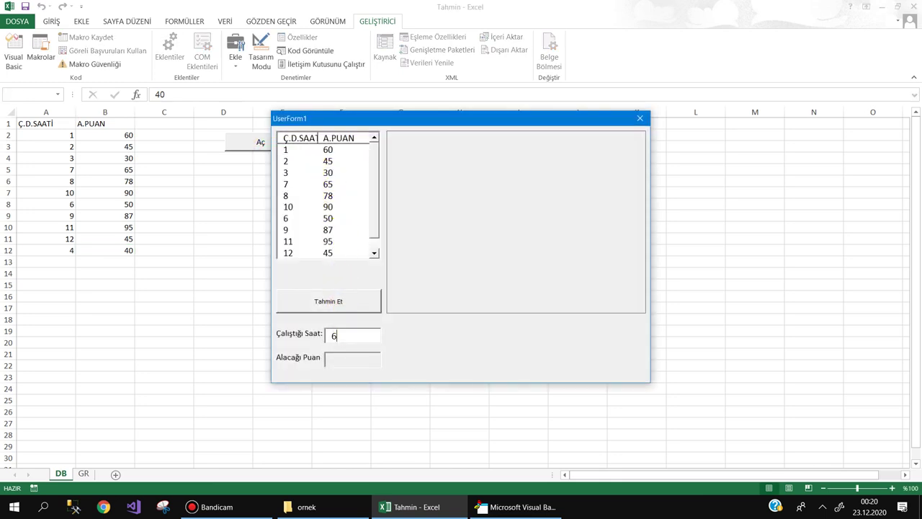
left_click(345, 305)
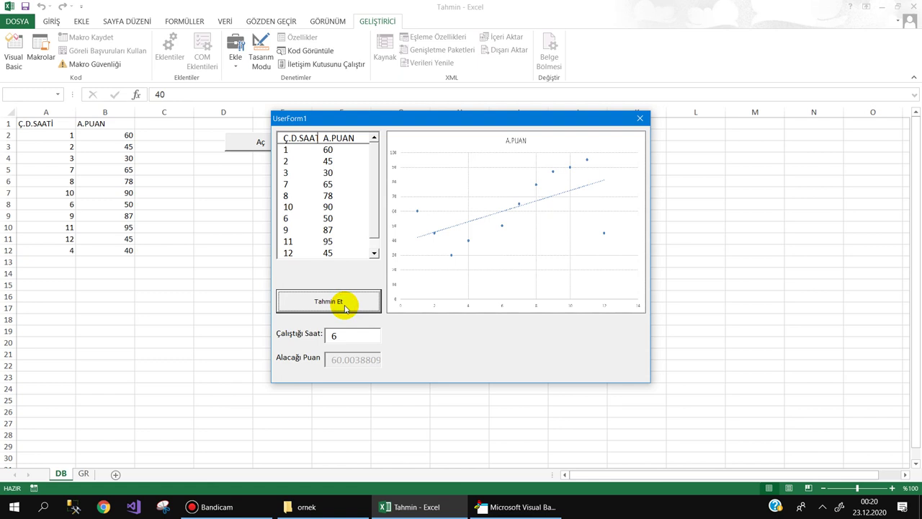
left_click_drag(352, 336, 301, 337)
type("7")
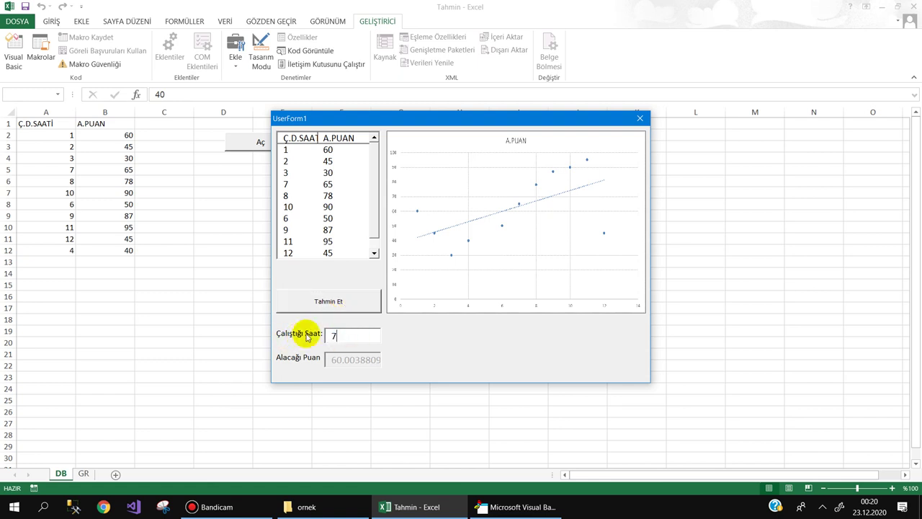
left_click(348, 305)
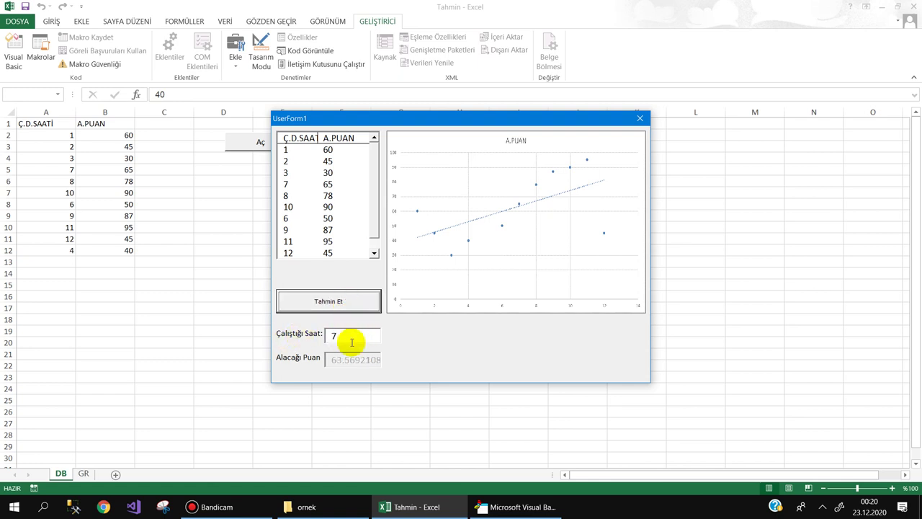
left_click_drag(350, 337, 311, 340)
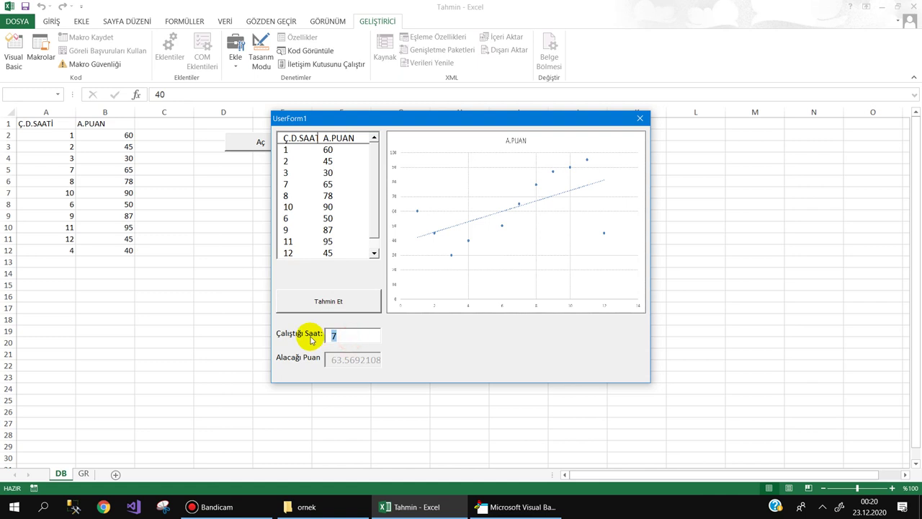
type("12")
left_click(339, 302)
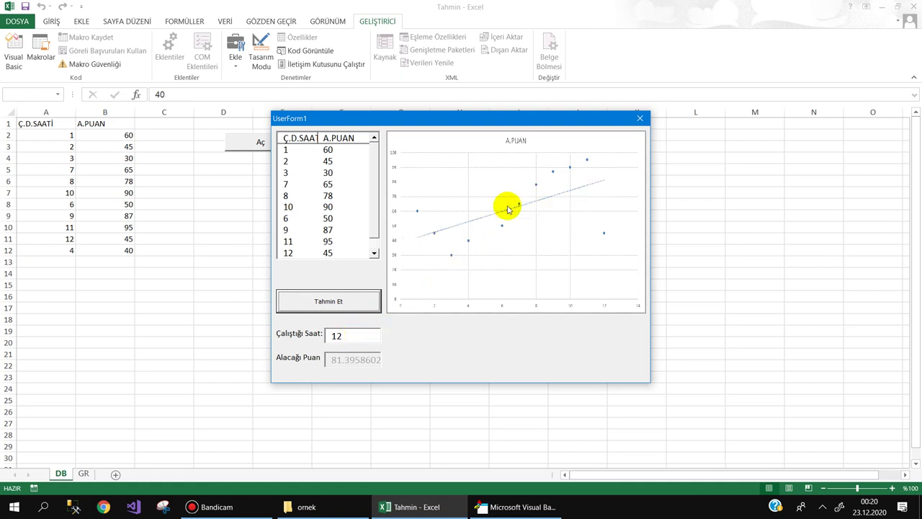
left_click(639, 118)
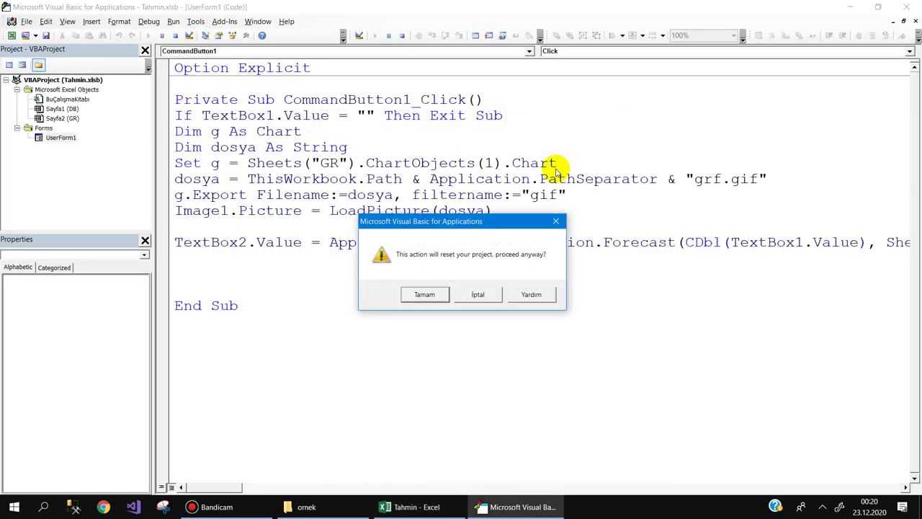
- Confirm the reset, reopen the form, and forecast 49.3078913 for 3 hours
left_click(424, 294)
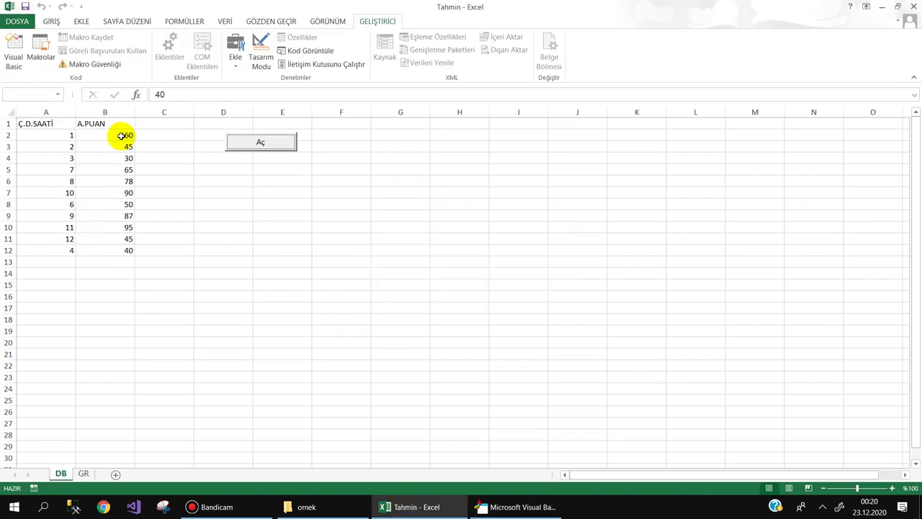
left_click_drag(69, 136, 127, 249)
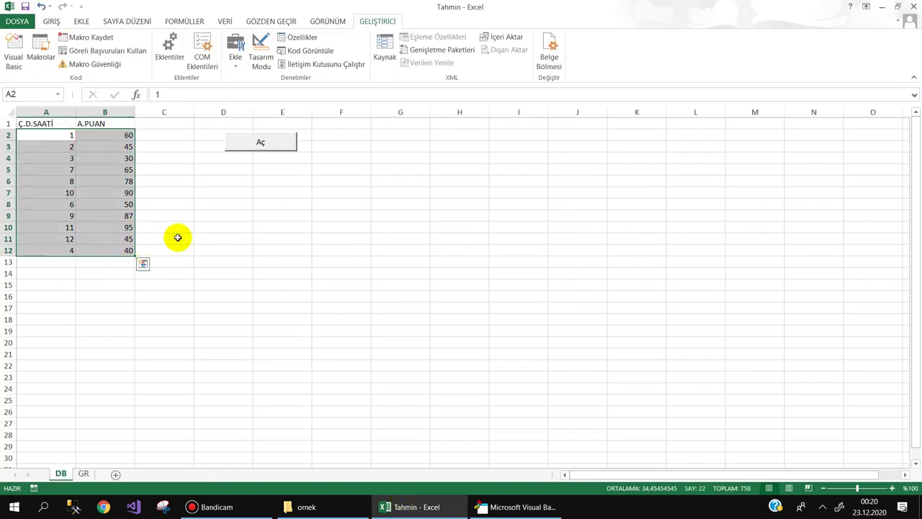
left_click(197, 206)
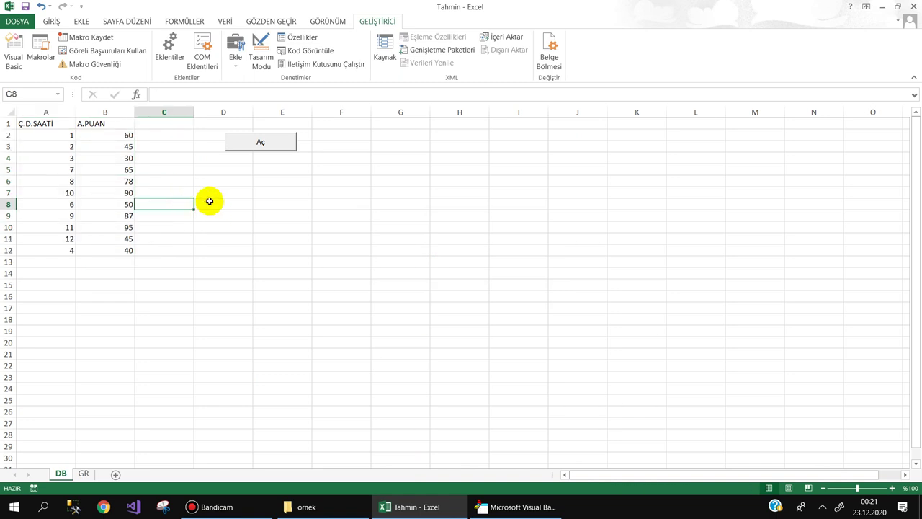
left_click(238, 142)
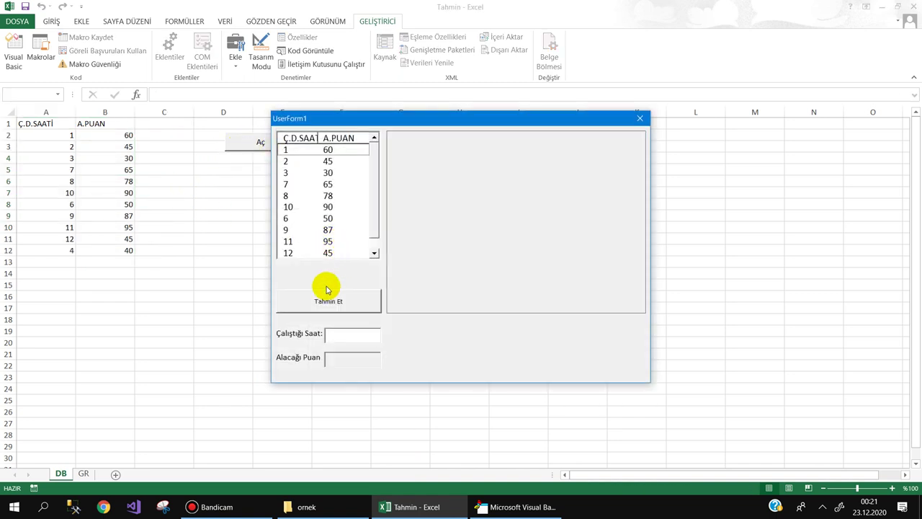
type("3")
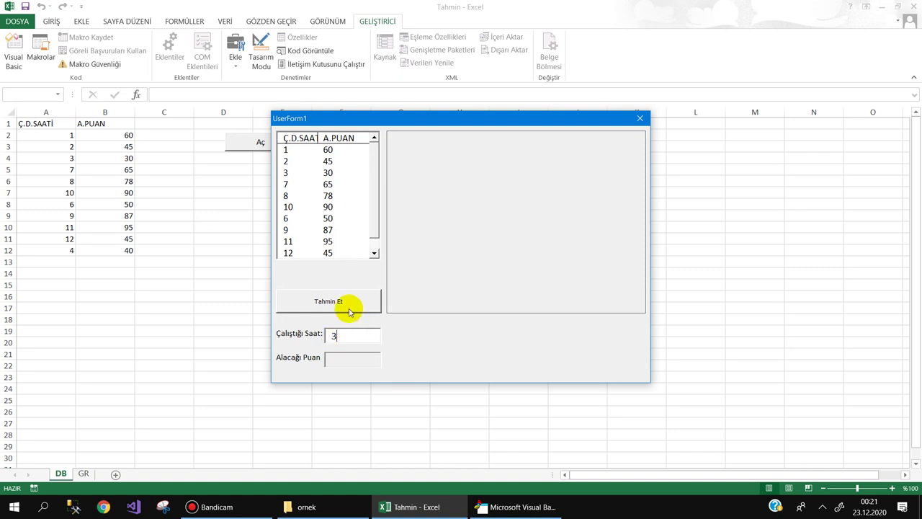
left_click(349, 301)
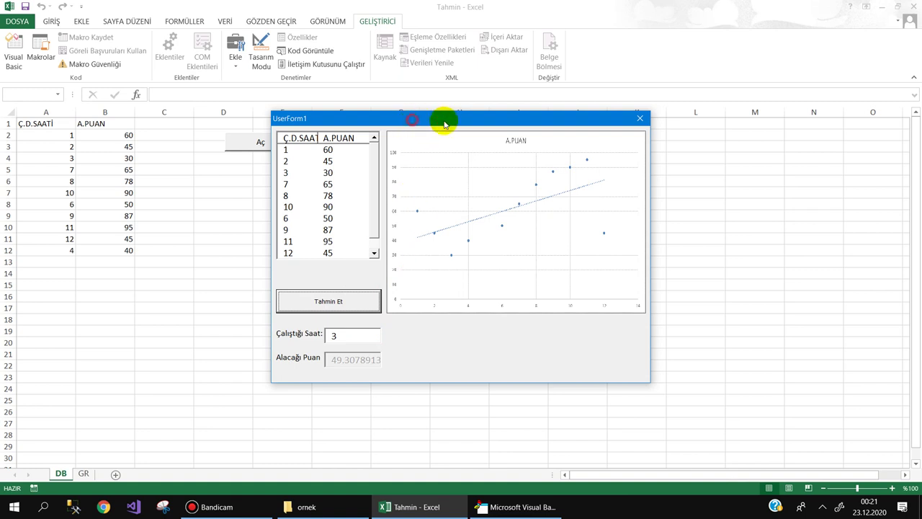
- Move the form aside so the data list and trendline chart are visible
left_click_drag(415, 126, 453, 135)
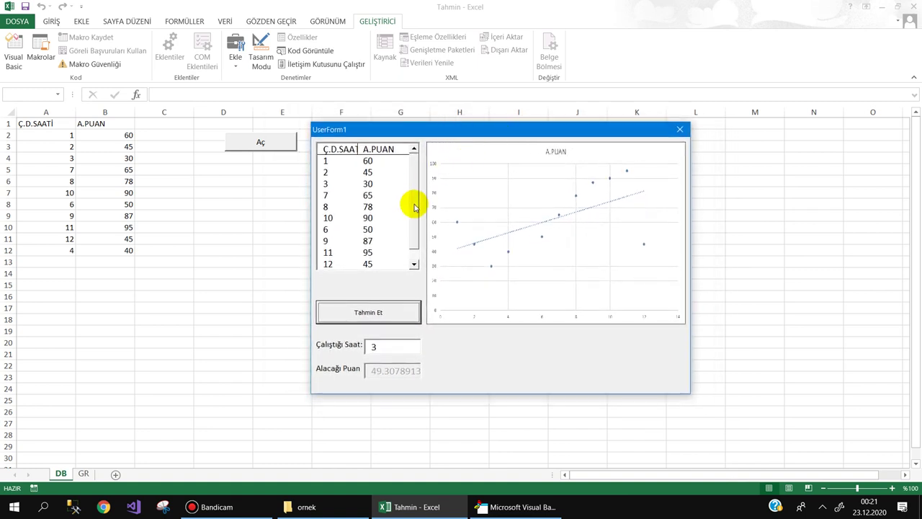
mouse_move(416, 208)
left_mouse_down()
mouse_move(417, 226)
mouse_move(416, 176)
left_mouse_up()
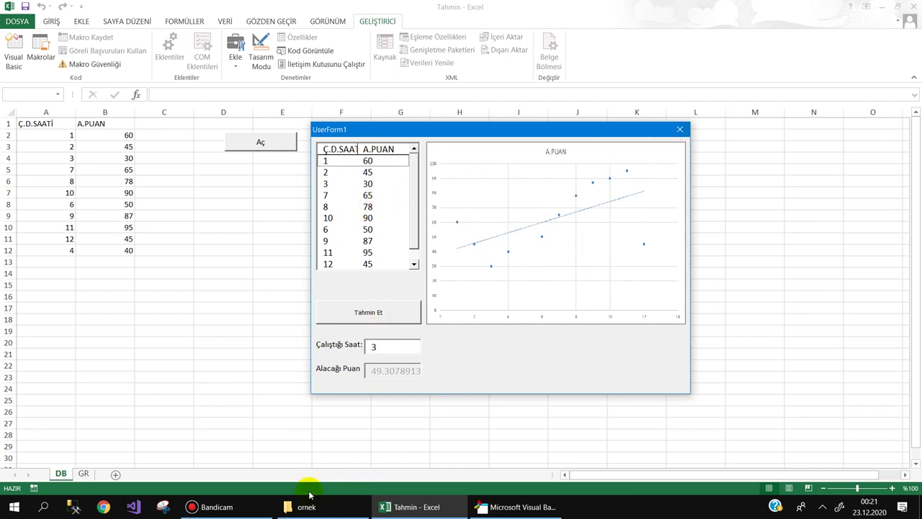
left_click(215, 506)
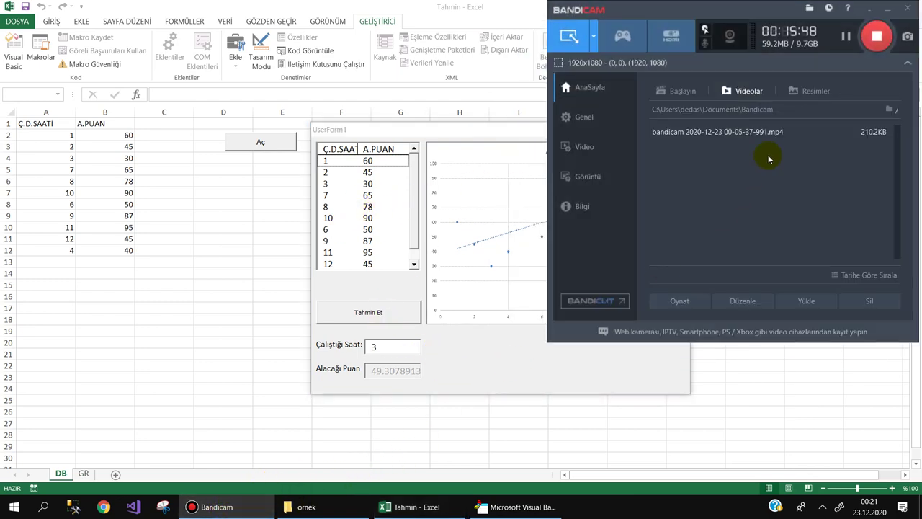